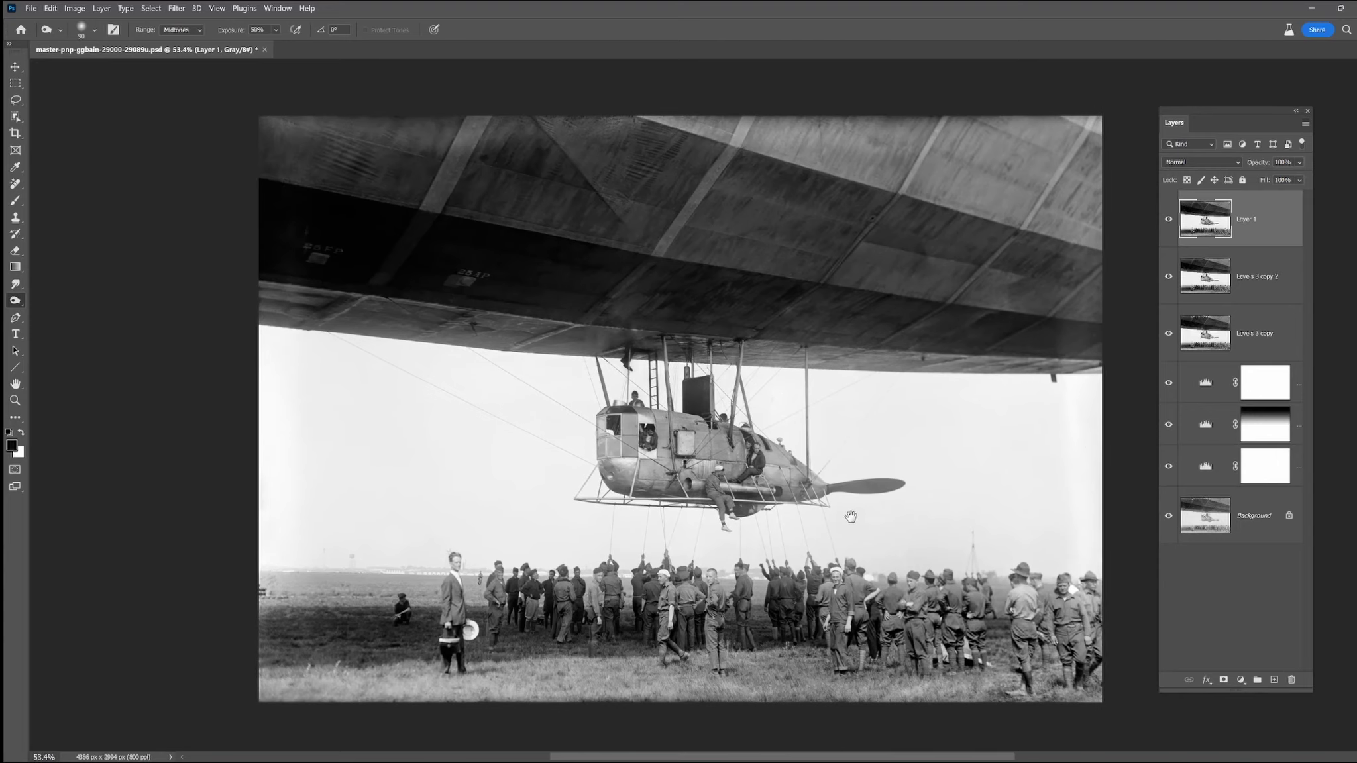
- Clean up the photo's bottom edge on Layer 1 with the Remove tool, using a brush of about 70 px
click(16, 183)
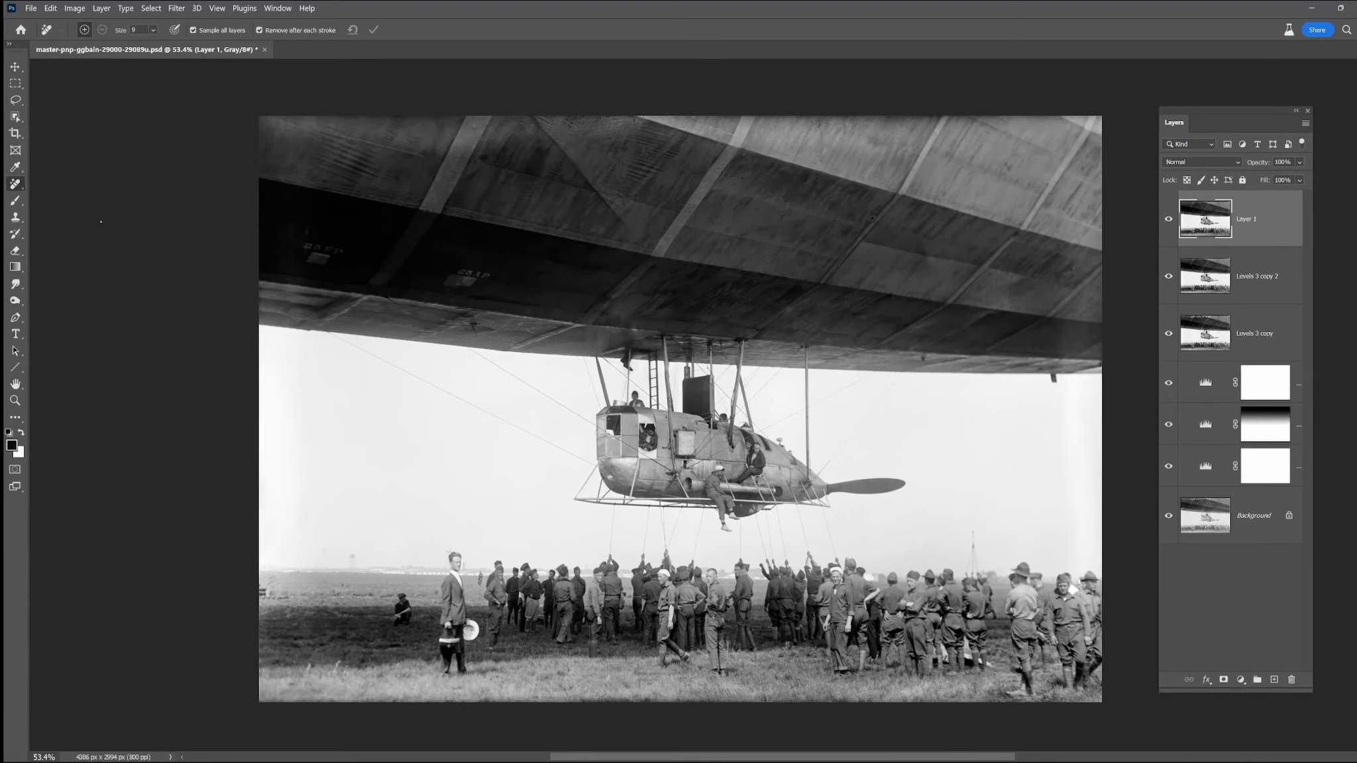
right_click(15, 185)
click(57, 195)
key(bracketright)
key(bracketright)
key(bracketright)
key(bracketright)
key(bracketright)
key(bracketright)
key(bracketright)
key(bracketright)
key(bracketright)
key(bracketright)
key(bracketright)
drag(734, 704, 240, 710)
mouse_move(735, 708)
mouse_down()
mouse_move(817, 695)
mouse_move(976, 705)
mouse_up()
key(bracketleft)
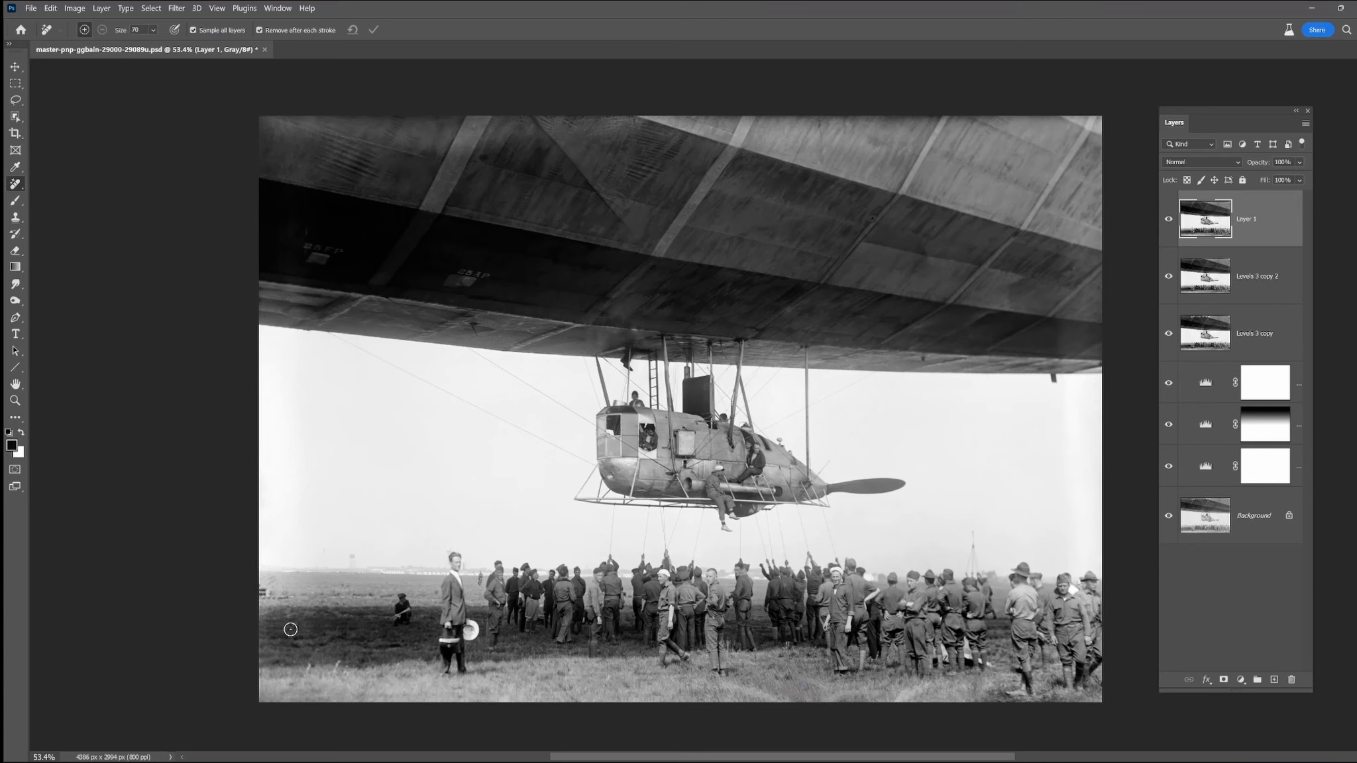
- Switch to the Burn tool and enlarge its brush to 700 px
click(14, 300)
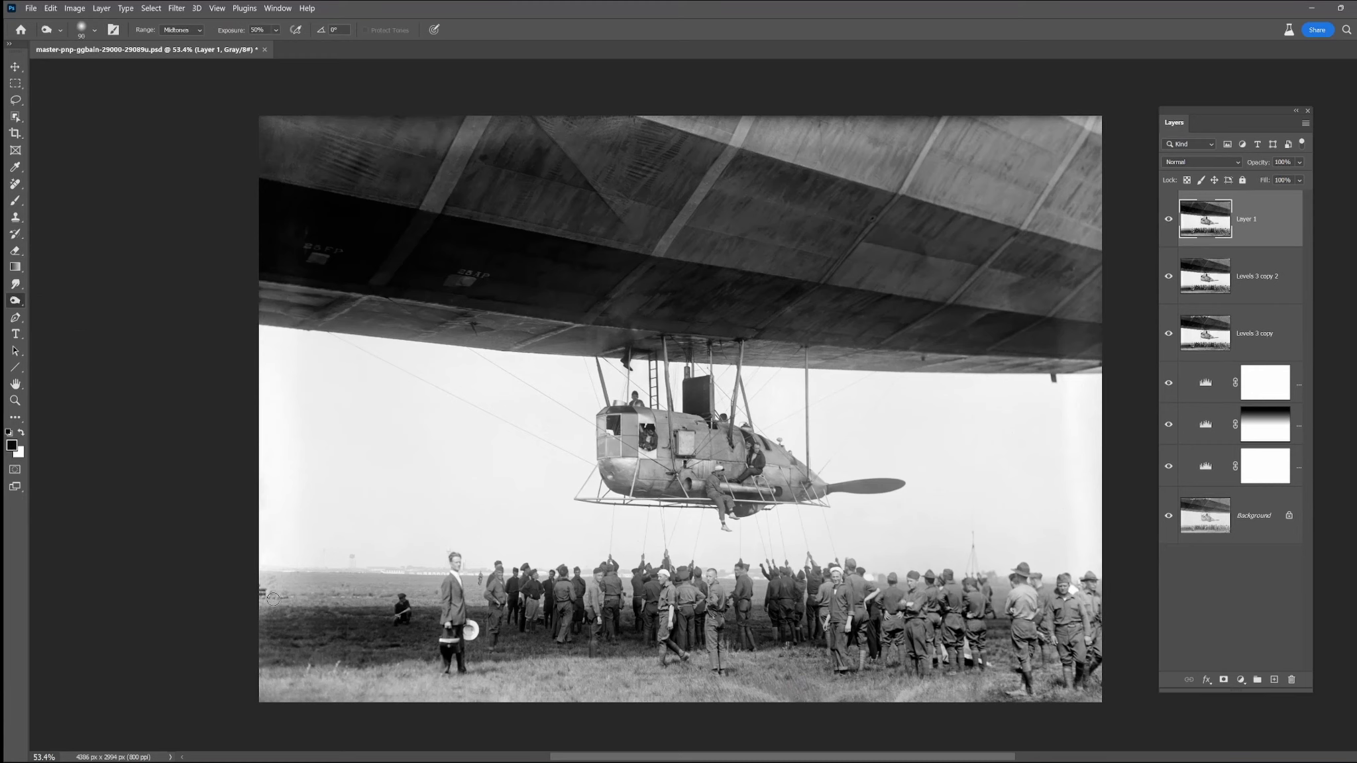
key(bracketright)
key(bracketright)
key(bracketright)
key(bracketright)
key(bracketright)
key(bracketright)
key(bracketright)
key(bracketright)
key(bracketright)
key(bracketright)
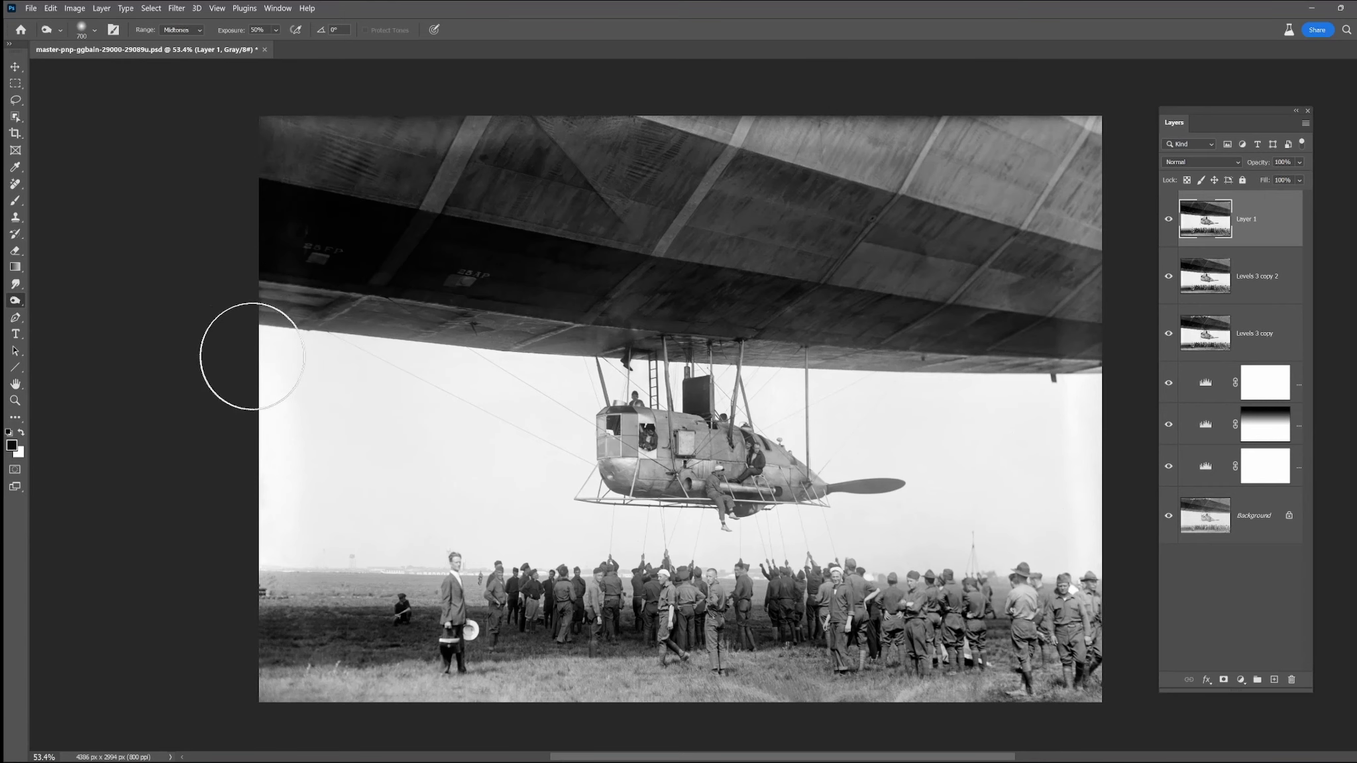
scroll(399, 363, up, 1)
drag(764, 442, 649, 438)
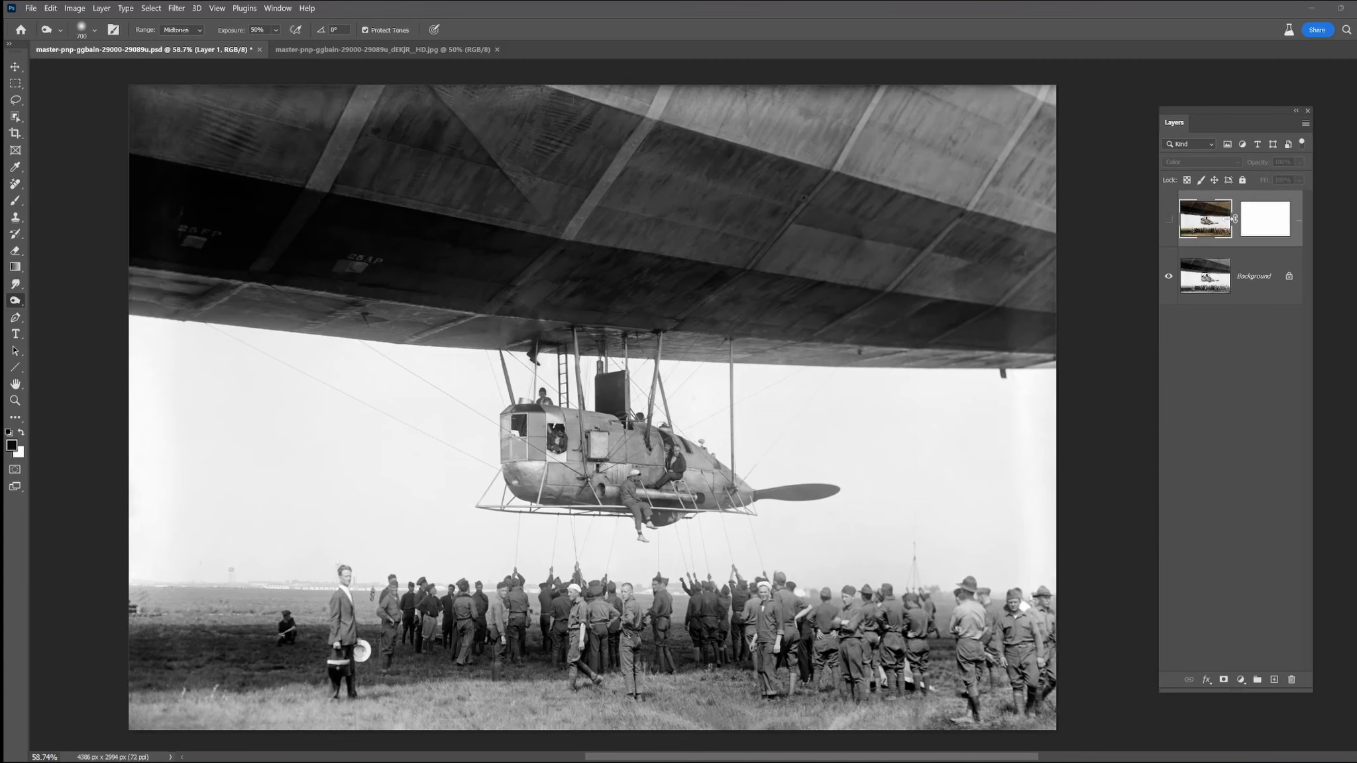
- Show the colorized layer and place the brown jacket and blue RAF uniform reference pictures over the photo
click(1169, 219)
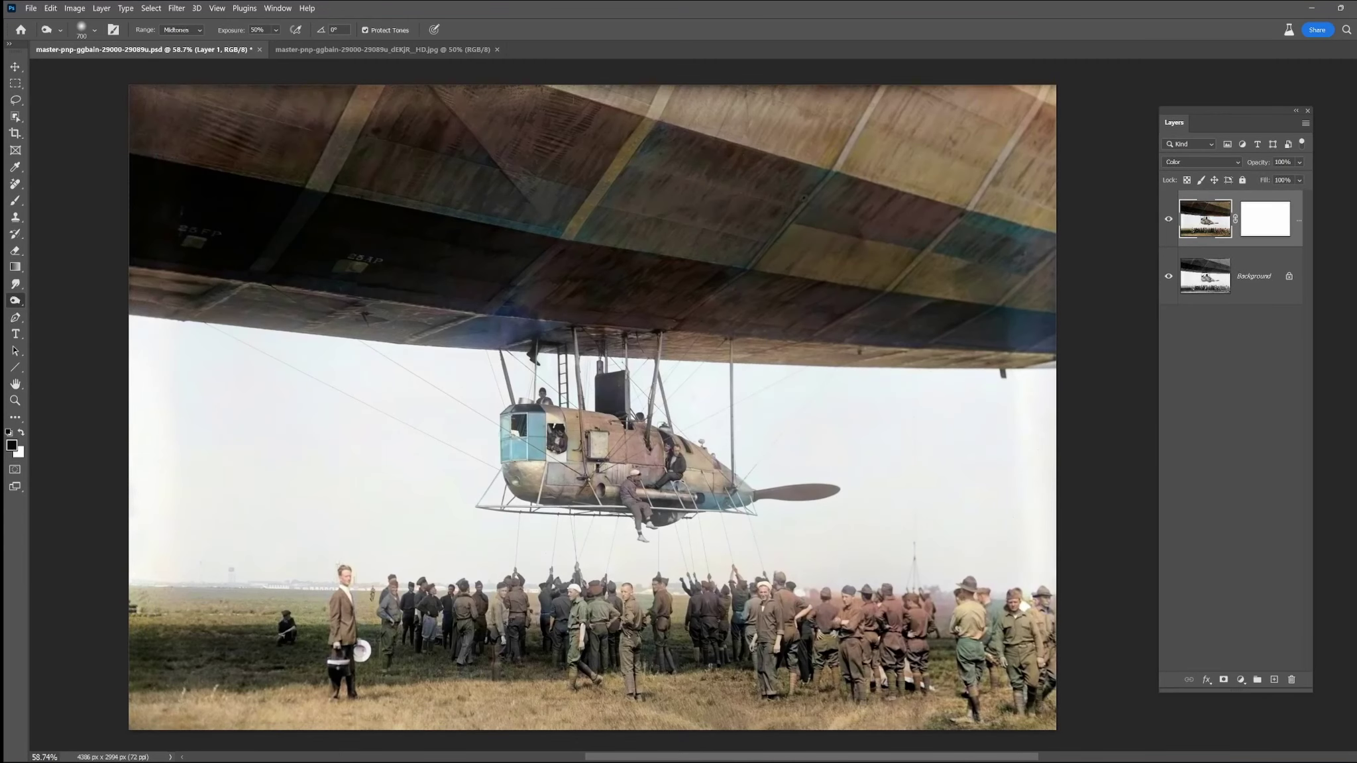
drag(1352, 331, 684, 331)
drag(850, 80, 636, 368)
drag(482, 550, 318, 362)
key(Return)
drag(1352, 331, 684, 332)
drag(839, 81, 624, 369)
drag(489, 549, 872, 365)
key(Return)
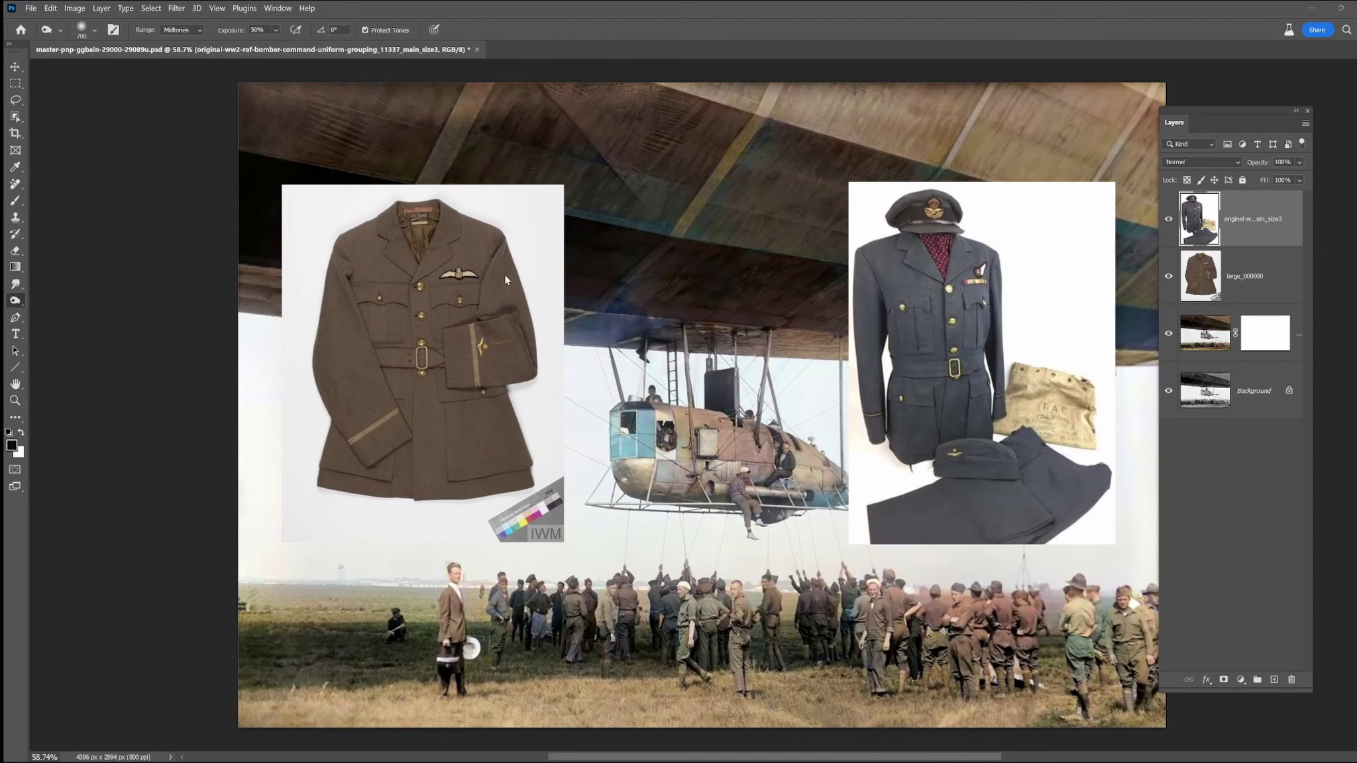
- Hide both uniform references, add a layer in Color blend mode above the colorized layer, and choose a gray foreground color
drag(1169, 224, 1168, 275)
click(1206, 333)
click(1274, 680)
click(12, 445)
click(777, 411)
click(1059, 324)
click(1200, 161)
click(1186, 470)
scroll(788, 90, right, 3)
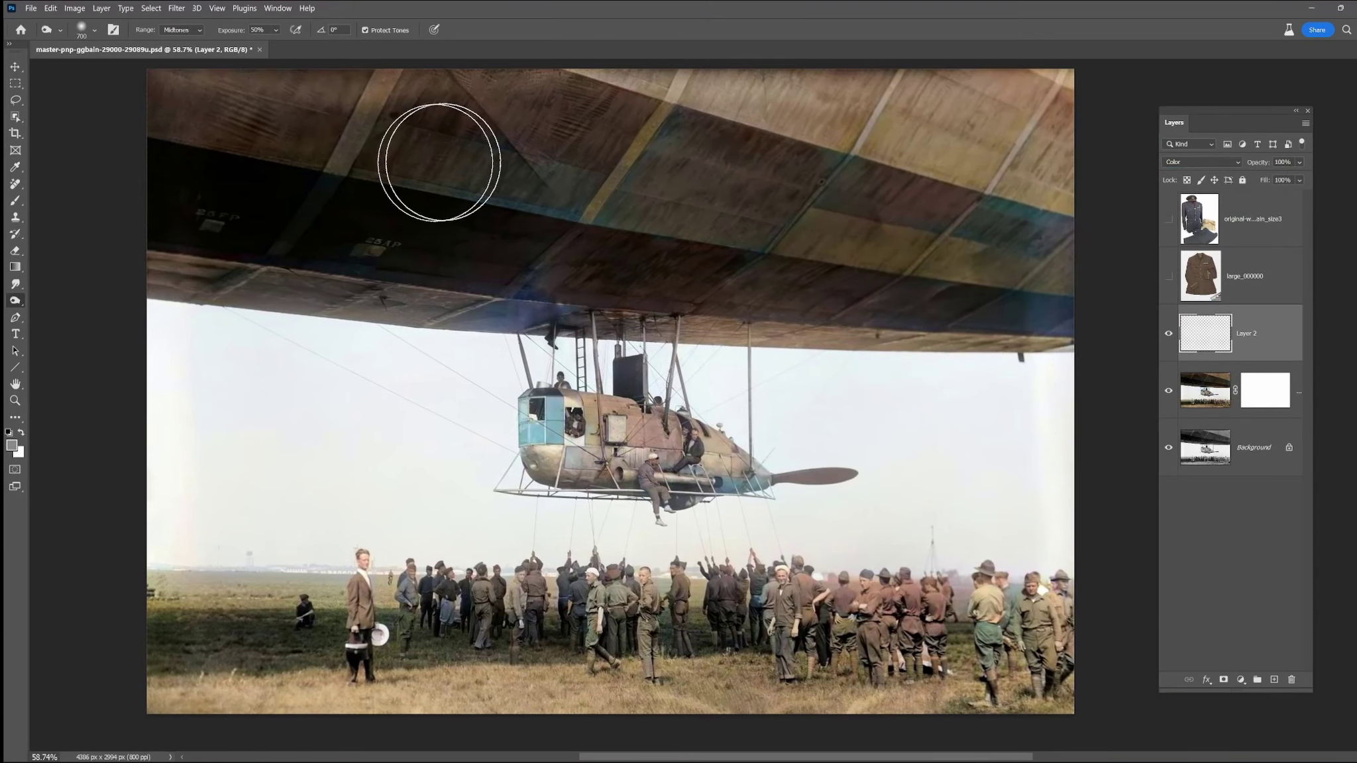
- Paint gray over the airship's hull on the new Color layer with a large soft brush
click(16, 200)
key(bracketright)
key(bracketright)
key(bracketright)
key(bracketright)
key(bracketright)
key(bracketright)
key(bracketright)
key(bracketright)
key(bracketright)
key(bracketright)
key(bracketright)
key(bracketright)
mouse_move(671, 167)
mouse_down()
mouse_move(715, 106)
mouse_move(1057, 100)
mouse_move(220, 110)
mouse_move(785, 125)
mouse_up()
key(bracketright)
key(bracketright)
key(bracketright)
- Adjust the gray foreground color and paint it across the rest of the airship's upper hull
click(12, 445)
click(948, 410)
click(811, 407)
click(1060, 322)
drag(622, 62, 1004, 225)
- Tint the airship's underside with a tan sampled from its lower edge, using a 400 px brush
key(bracketleft)
key(bracketleft)
key(bracketleft)
key(bracketleft)
key([)
key([)
key([)
key([)
key([)
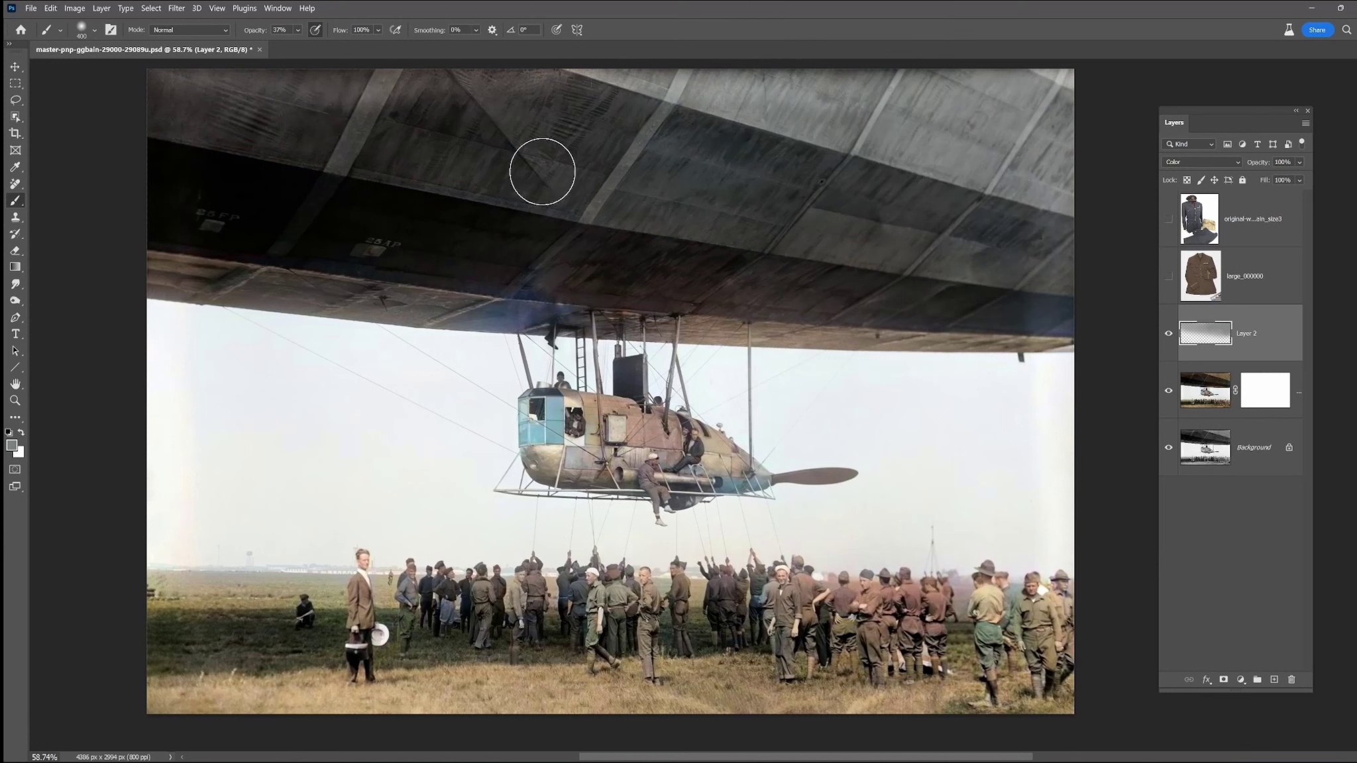
alt+click(151, 289)
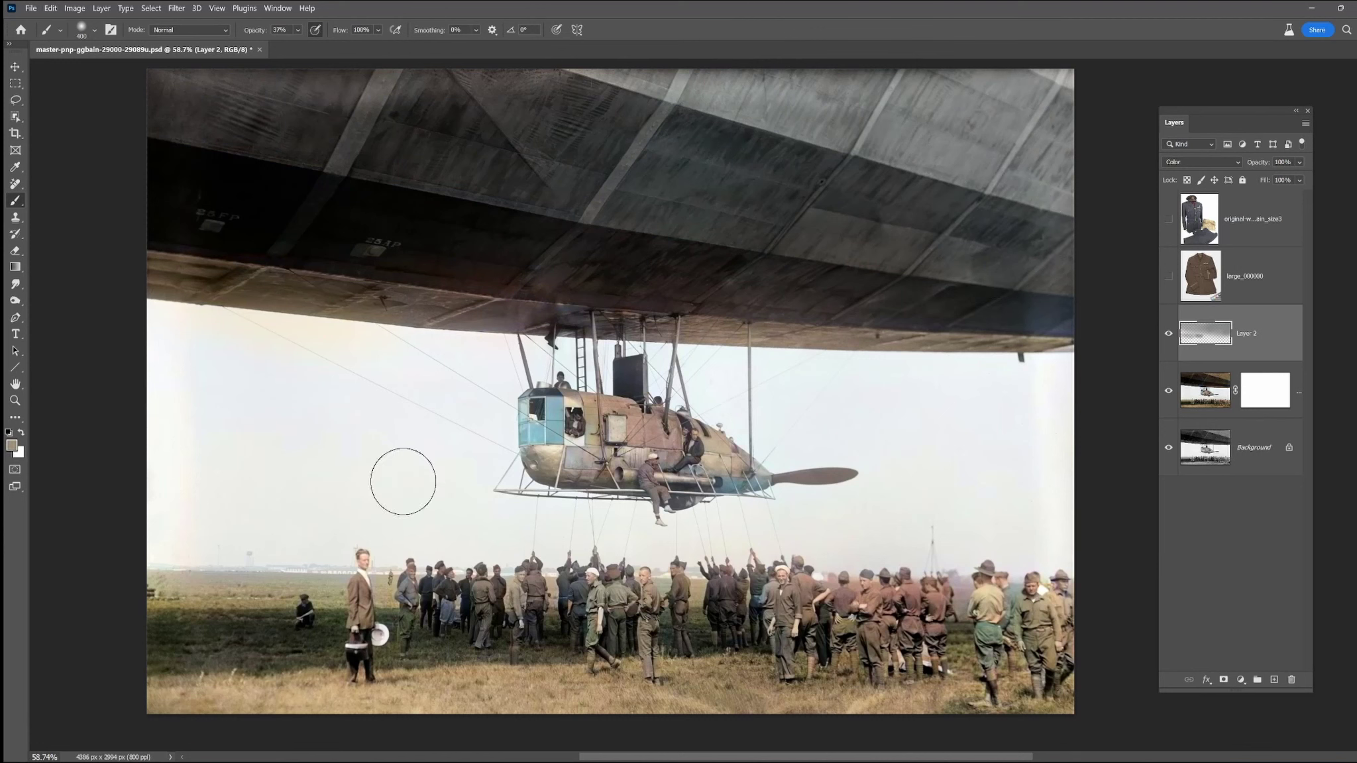
- Reduce the brush opacity to 16% and blend the tint on the airship's hull with the default black foreground
key(1)
key(6)
key(d)
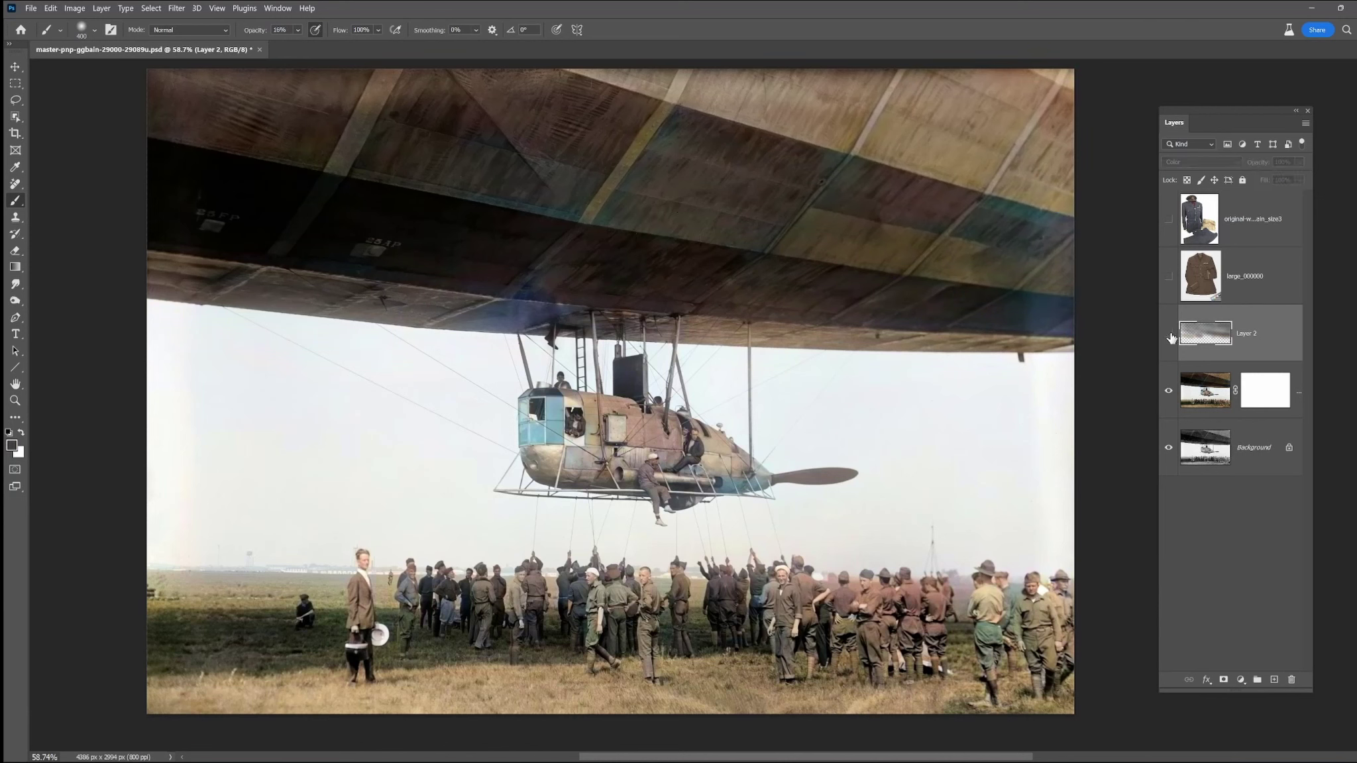
- Add another layer in Color blend mode above the hull paint layer and choose a gray foreground color for the gondola
click(1300, 181)
click(1273, 680)
click(1201, 162)
click(1186, 467)
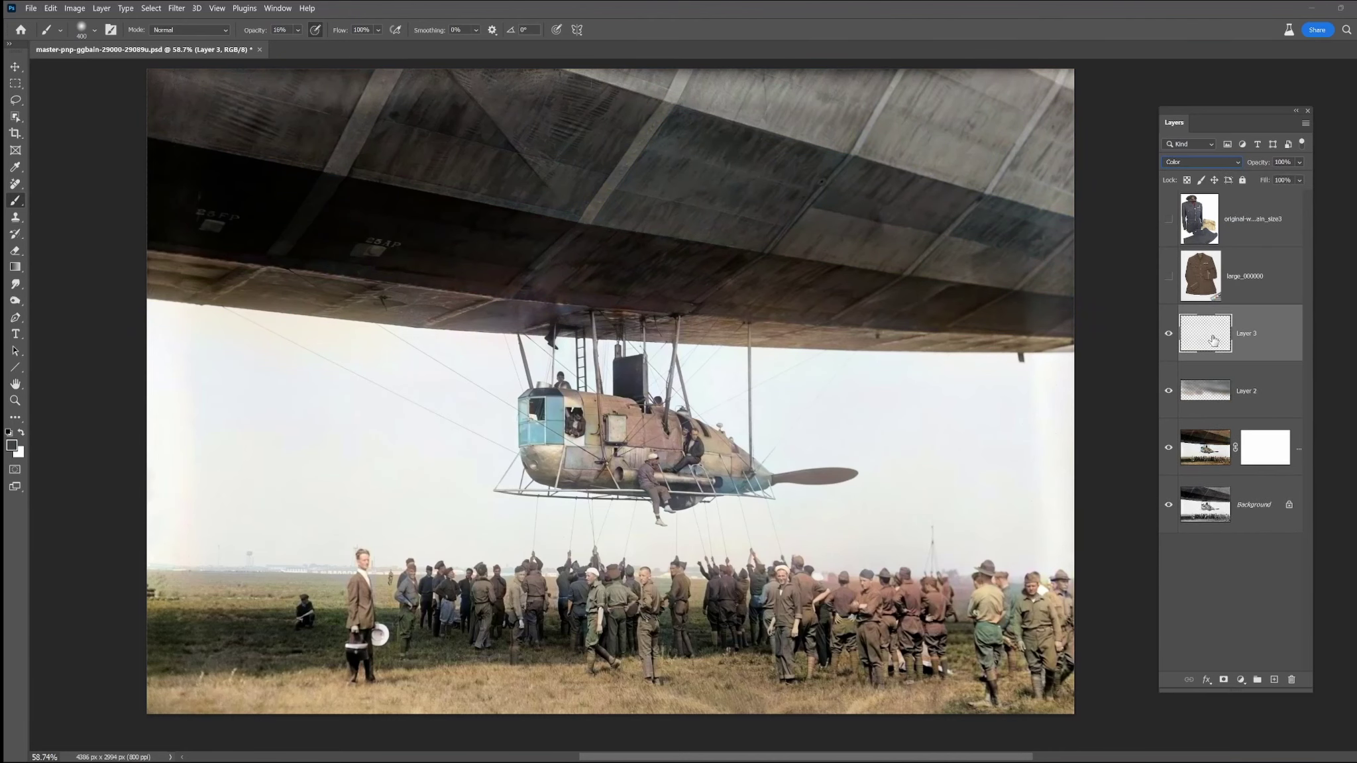
click(11, 445)
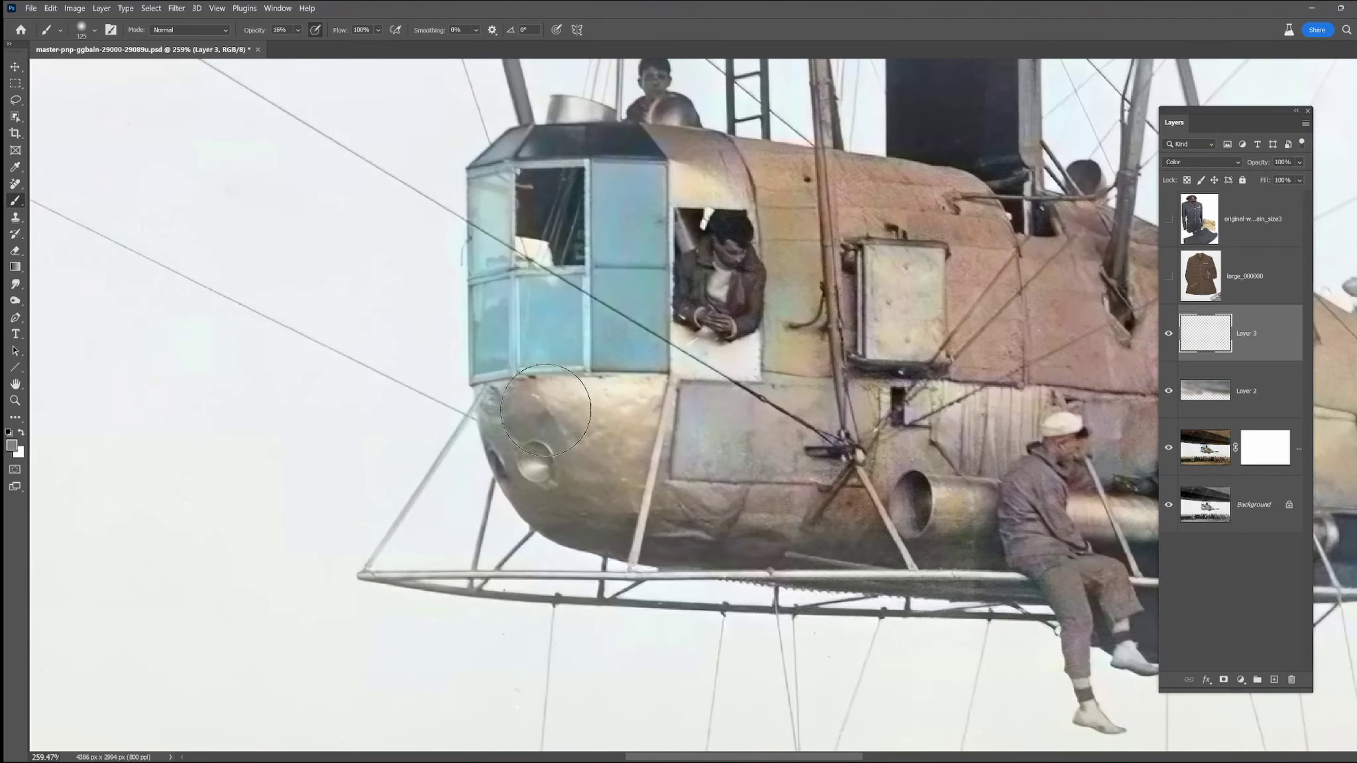
- Paint gray over the gondola's rounded nose at full brush opacity, reducing the opacity for the touch-up on the upper hull
key(0)
mouse_move(493, 373)
mouse_down()
mouse_move(501, 463)
mouse_move(626, 394)
mouse_up()
click(298, 31)
drag(298, 44, 274, 49)
drag(705, 159, 727, 171)
- Raise the brush opacity and use a smaller brush to paint gray along the gondola's upper hull behind the open window
click(298, 30)
drag(298, 44, 358, 46)
key(bracketleft)
key(bracketleft)
key(bracketleft)
mouse_move(696, 162)
mouse_down()
mouse_move(735, 176)
mouse_move(812, 365)
mouse_up()
drag(856, 169, 988, 219)
- Paint gray over the gondola's brownish side panels and rear hull with a larger brush
key(bracketright)
key(bracketright)
mouse_move(987, 232)
mouse_down()
mouse_move(1004, 366)
mouse_move(977, 419)
mouse_up()
mouse_move(1071, 220)
mouse_down()
mouse_move(683, 247)
mouse_move(749, 385)
mouse_up()
drag(618, 431, 769, 458)
mouse_move(742, 291)
mouse_down()
mouse_move(839, 310)
mouse_move(911, 371)
mouse_move(941, 434)
mouse_move(904, 530)
mouse_up()
- Sample a new tone and paint it over the gondola's lower hull and side panels with an adjusted brush size
key(bracketleft)
key(bracketleft)
key(bracketleft)
key(bracketleft)
key(bracketright)
key(bracketright)
key(bracketright)
key(bracketright)
key(bracketright)
alt+click(594, 570)
drag(859, 594, 981, 583)
mouse_move(1016, 591)
mouse_down()
mouse_move(733, 519)
mouse_move(855, 500)
mouse_up()
drag(530, 573, 589, 542)
drag(689, 440, 973, 429)
- Sample another gray and tint the gondola's nose and lower side panels with a smaller brush
alt+click(569, 354)
key(bracketleft)
key(bracketleft)
key(bracketleft)
key(bracketleft)
key(bracketleft)
key(bracketleft)
drag(555, 432, 604, 439)
mouse_move(695, 455)
mouse_down()
mouse_move(781, 481)
mouse_move(885, 474)
mouse_up()
- Shrink the brush, sample a fresh tone, and touch up the remaining color on the gondola's nose and lower side
key(bracketleft)
key(bracketleft)
key(bracketleft)
alt+click(801, 558)
drag(509, 489, 530, 456)
drag(742, 497, 974, 506)
- Sample a pale tone from the sky and brush it over the gondola's front windows with a much larger brush
alt+click(228, 346)
key(bracketright)
key(bracketright)
key(bracketright)
key(bracketright)
key(bracketright)
key(bracketright)
key(bracketright)
key(bracketright)
key(bracketright)
key(bracketright)
key(bracketright)
key(bracketright)
key(bracketright)
mouse_move(515, 247)
mouse_down()
mouse_move(596, 239)
mouse_move(625, 216)
mouse_up()
drag(520, 66, 738, 572)
- Sample a hull gray and blend it around the front windows with the brush opacity lowered to 30%
alt+click(1078, 358)
drag(516, 248, 610, 253)
key(ctrl+z)
click(297, 30)
drag(329, 46, 287, 46)
mouse_move(503, 245)
mouse_down()
mouse_move(552, 284)
mouse_move(375, 197)
mouse_up()
drag(699, 325, 636, 308)
- Reduce the brush to 20 px and touch up the gondola's support struts with grays sampled nearby
key(bracketleft)
key(bracketleft)
key(bracketleft)
key(bracketleft)
key(bracketleft)
key(bracketleft)
drag(697, 597, 663, 430)
alt+click(621, 488)
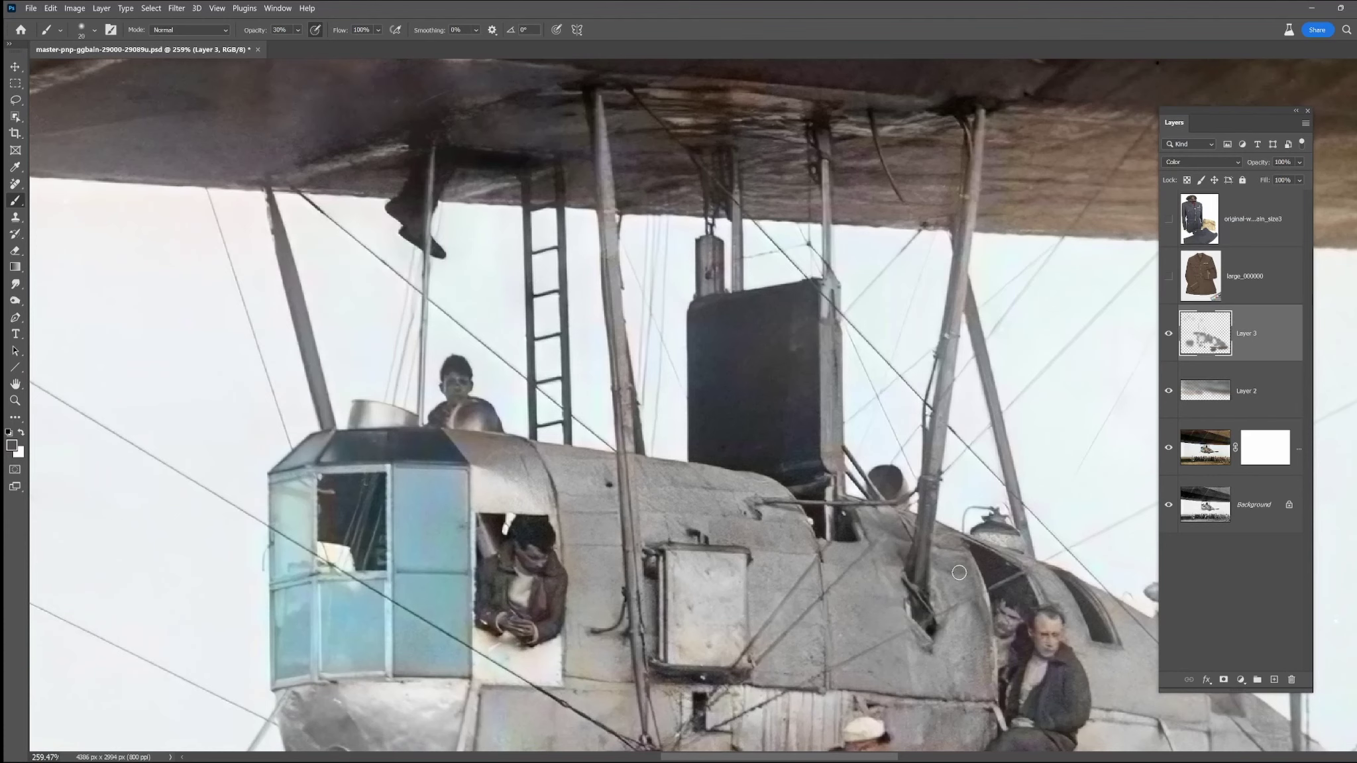
alt+click(922, 571)
scroll(463, 522, up, 1)
- Tone down the blue of the gondola's front windows with a larger brush and neutral tones sampled beside them
alt+click(517, 489)
key(bracketright)
key(bracketright)
key(bracketright)
key(bracketright)
key(bracketright)
key(bracketright)
key(bracketright)
mouse_move(507, 443)
mouse_down()
mouse_move(505, 475)
mouse_move(538, 509)
mouse_move(480, 477)
mouse_move(415, 573)
mouse_up()
alt+click(539, 459)
mouse_move(537, 461)
mouse_down()
mouse_move(517, 569)
mouse_move(352, 440)
mouse_move(367, 557)
mouse_move(454, 626)
mouse_up()
scroll(622, 572, down, 12)
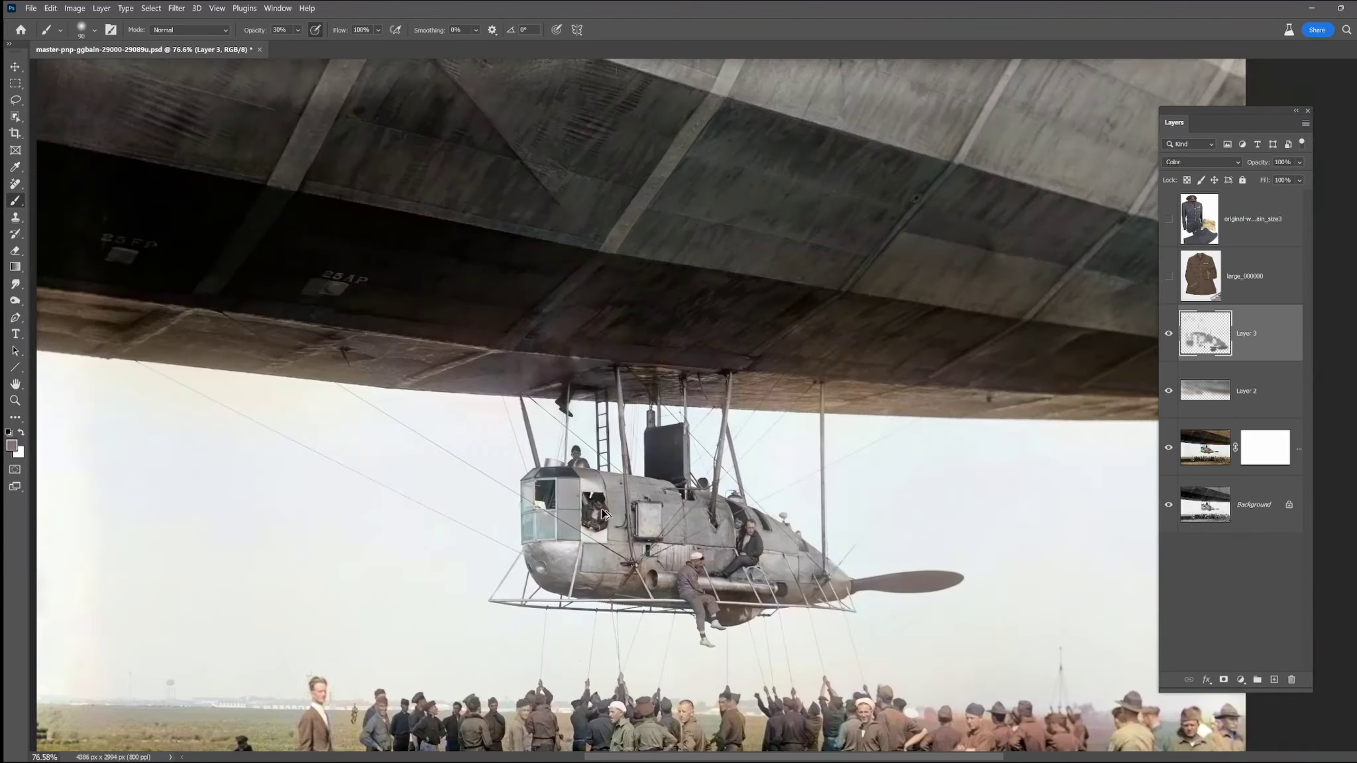
- Sample a light tone from the gondola's front, shrink the brush, and set the brush opacity to 100%
scroll(676, 600, up, 8)
alt+click(569, 491)
alt+click(567, 501)
key(bracketleft)
key(bracketleft)
key(bracketleft)
key(bracketleft)
key(bracketleft)
key(bracketleft)
key(bracketleft)
key(bracketleft)
key(bracketleft)
key(bracketleft)
key(bracketleft)
drag(300, 32, 357, 46)
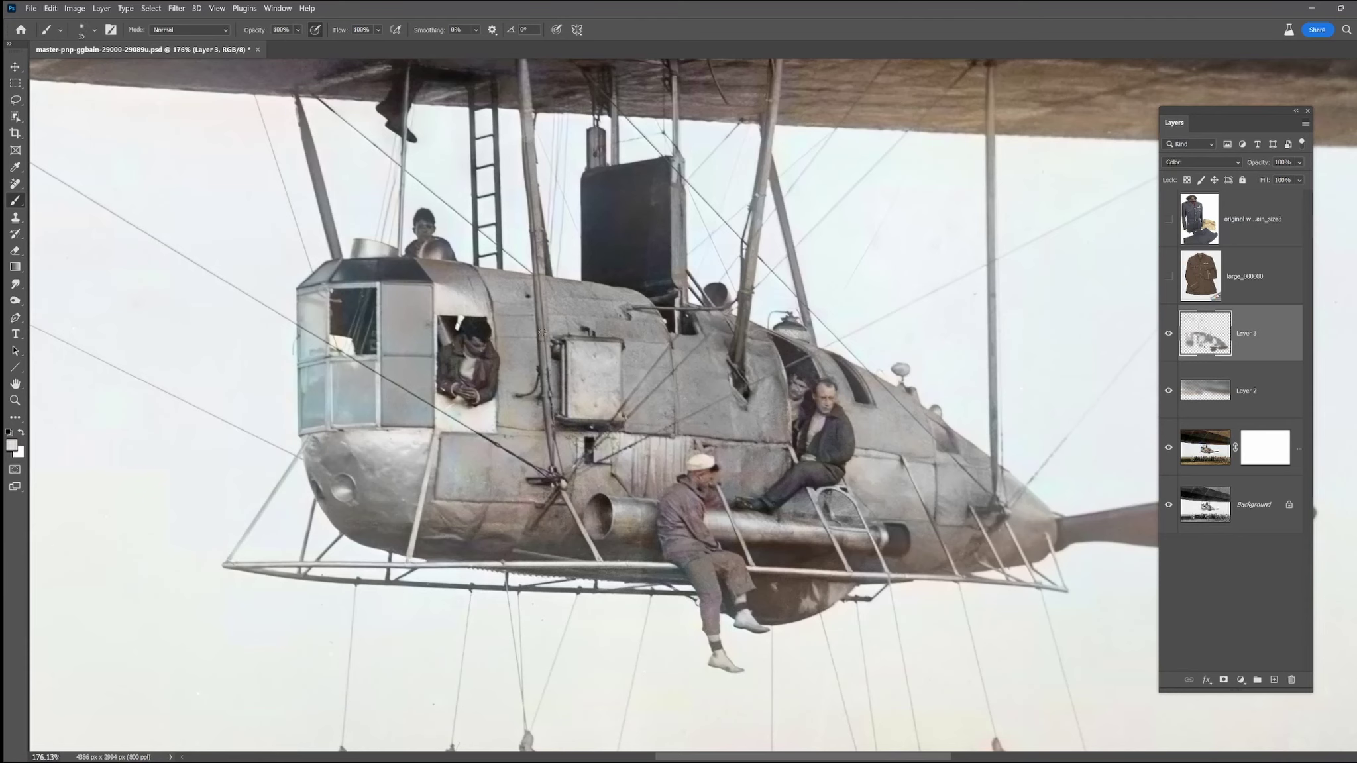
- Choose a dark neutral foreground color, enlarge the brush, and paint sampled grays over the gondola's rear hull and tail cone
click(12, 446)
click(805, 464)
click(1059, 324)
key(bracketright)
key(bracketright)
drag(954, 629, 689, 640)
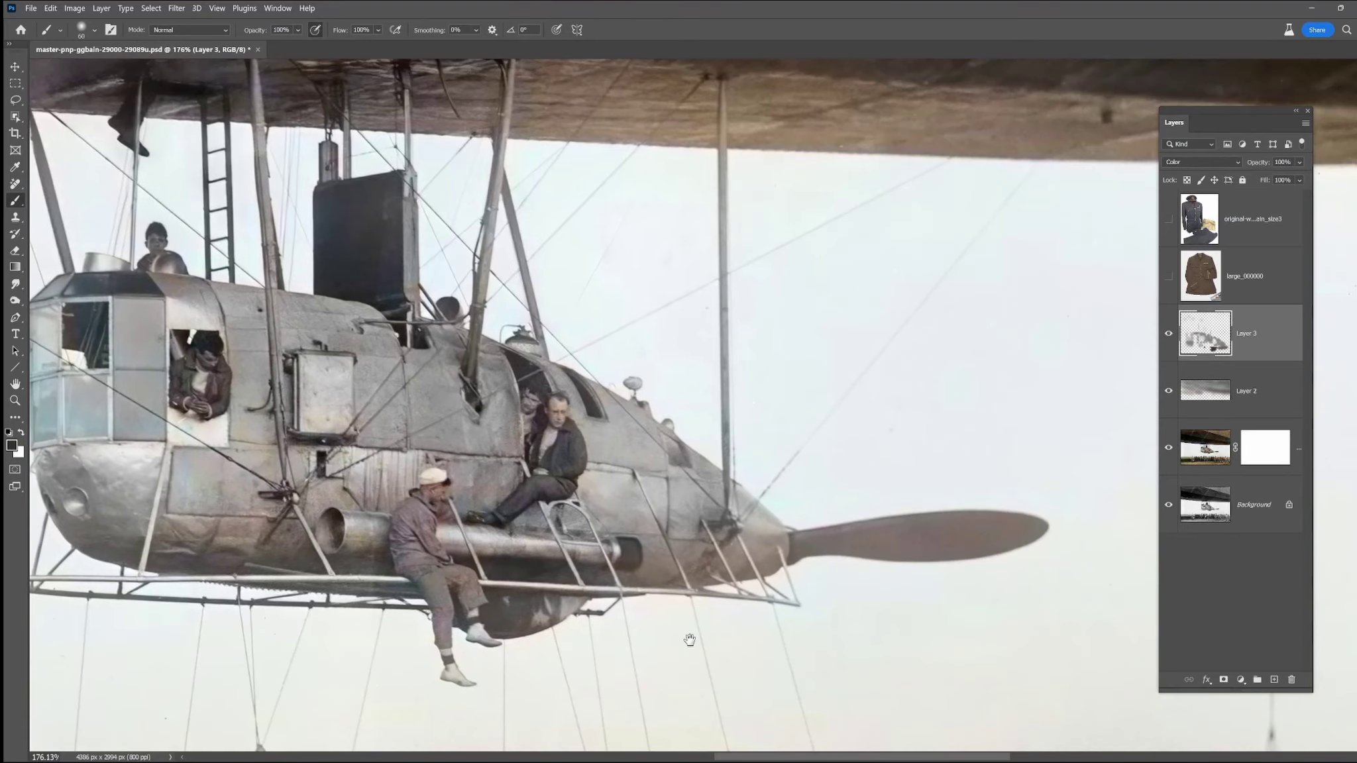
key(bracketright)
key(bracketright)
key(bracketright)
key(bracketright)
alt+click(652, 503)
alt+click(683, 568)
drag(702, 563, 749, 553)
- Choose a muted brown foreground color and paint it over the propeller blade
click(12, 446)
click(809, 396)
click(1059, 324)
drag(855, 540, 934, 539)
- Shrink the brush and paint neutral gray along the struts connecting the gondola to the airship's underside
key(bracketleft)
key(bracketleft)
key(bracketleft)
key(bracketleft)
key(bracketleft)
key(bracketleft)
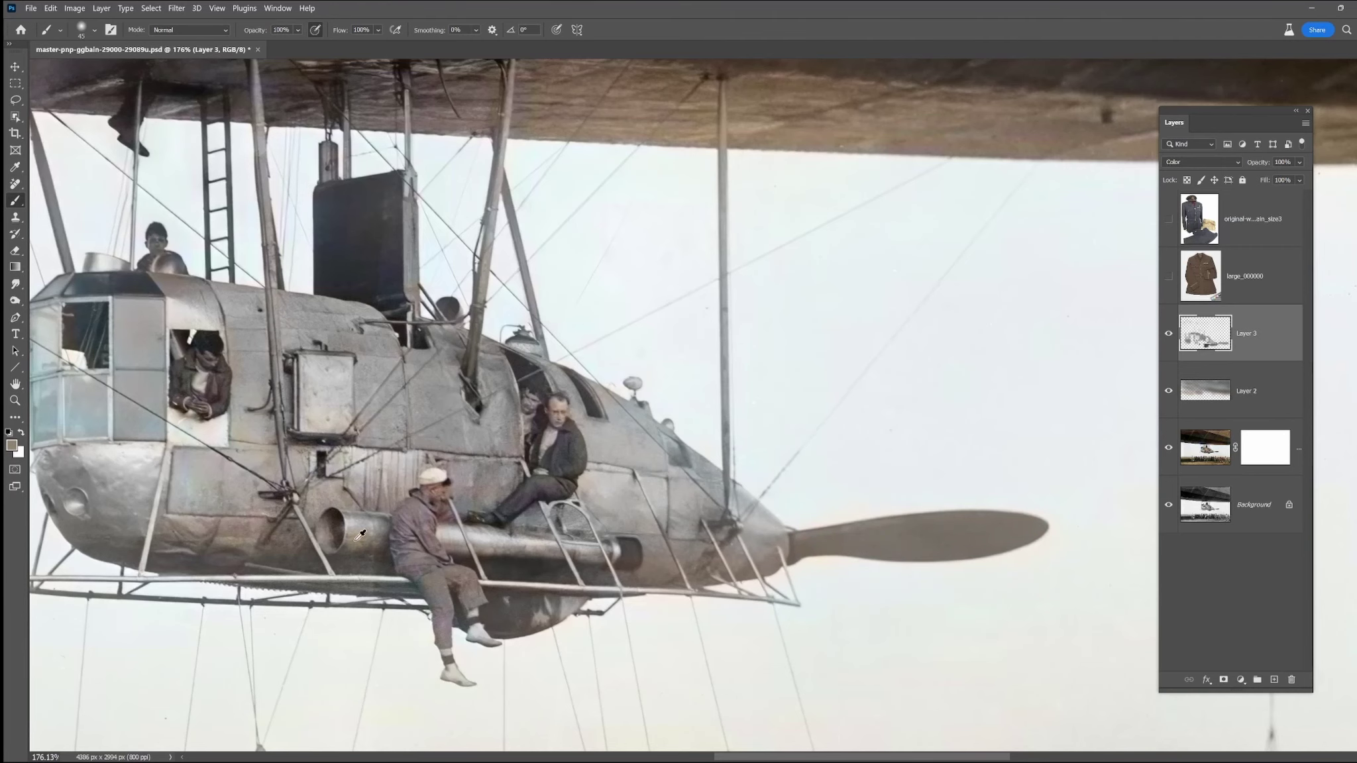
scroll(997, 528, down, 5)
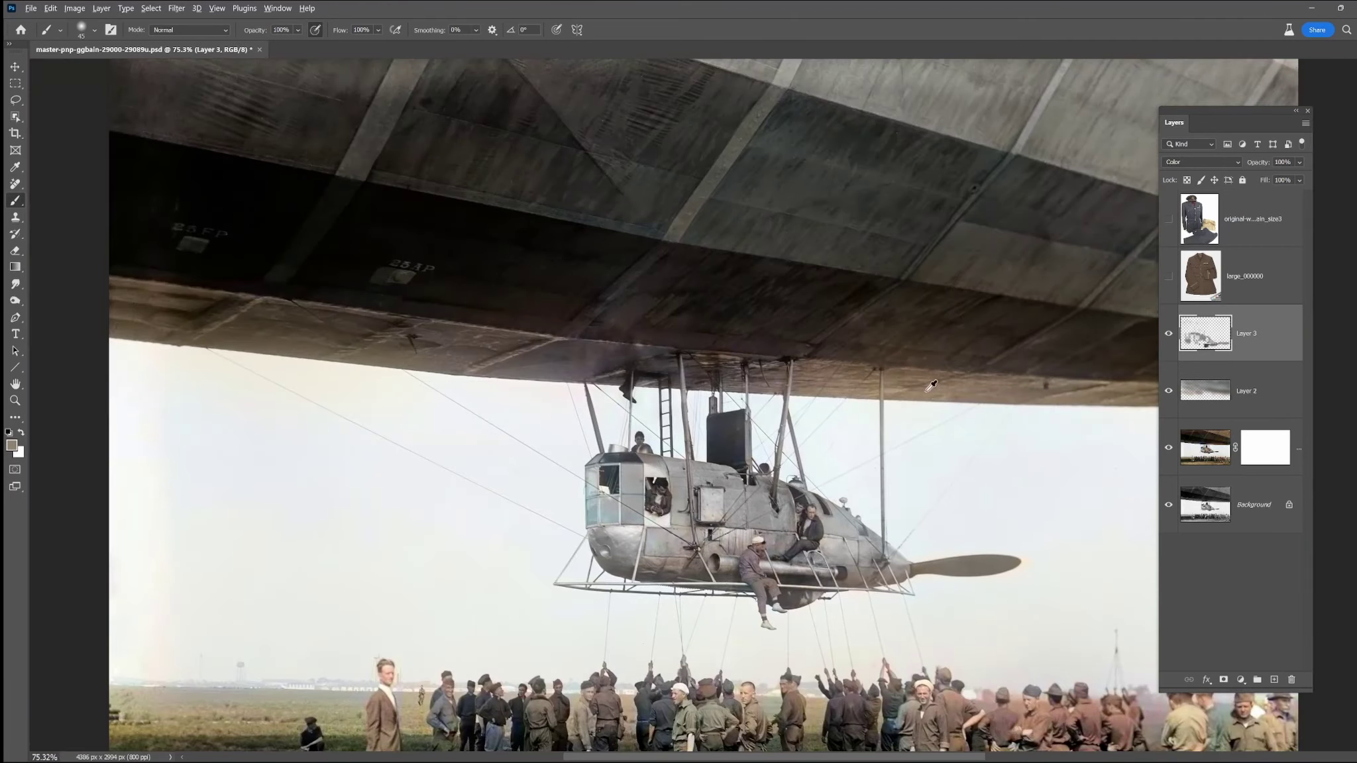
scroll(931, 385, up, 6)
key(bracketleft)
key(bracketleft)
key(bracketleft)
key(bracketleft)
key(bracketleft)
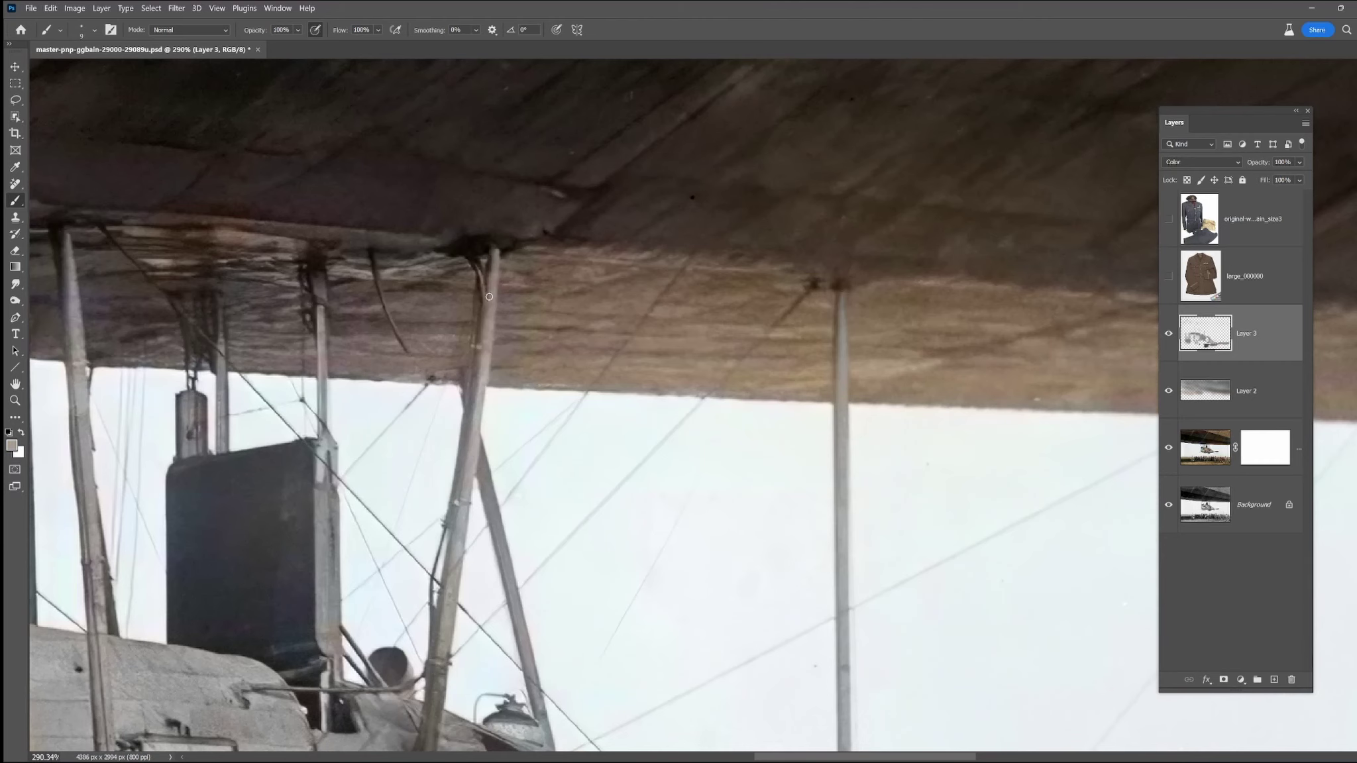
scroll(465, 431, left, 10)
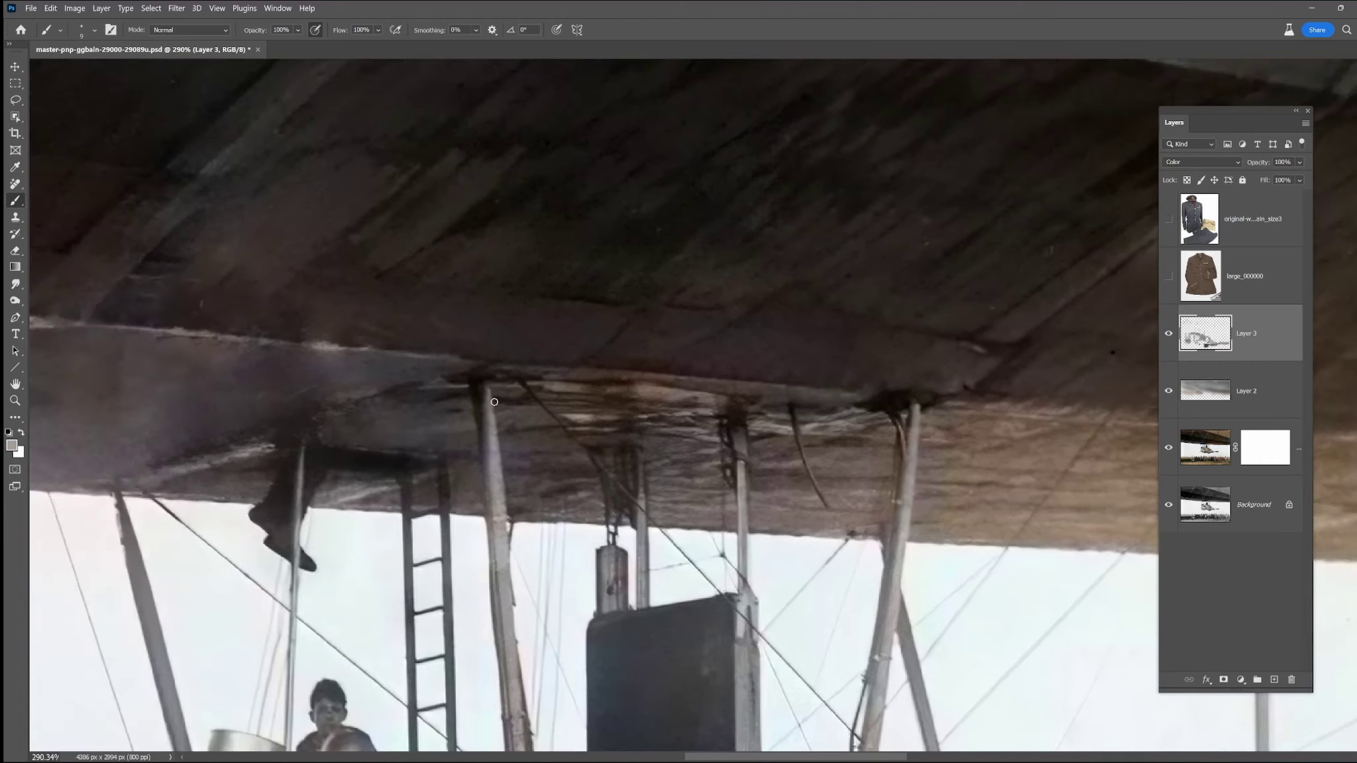
scroll(650, 448, down, 6)
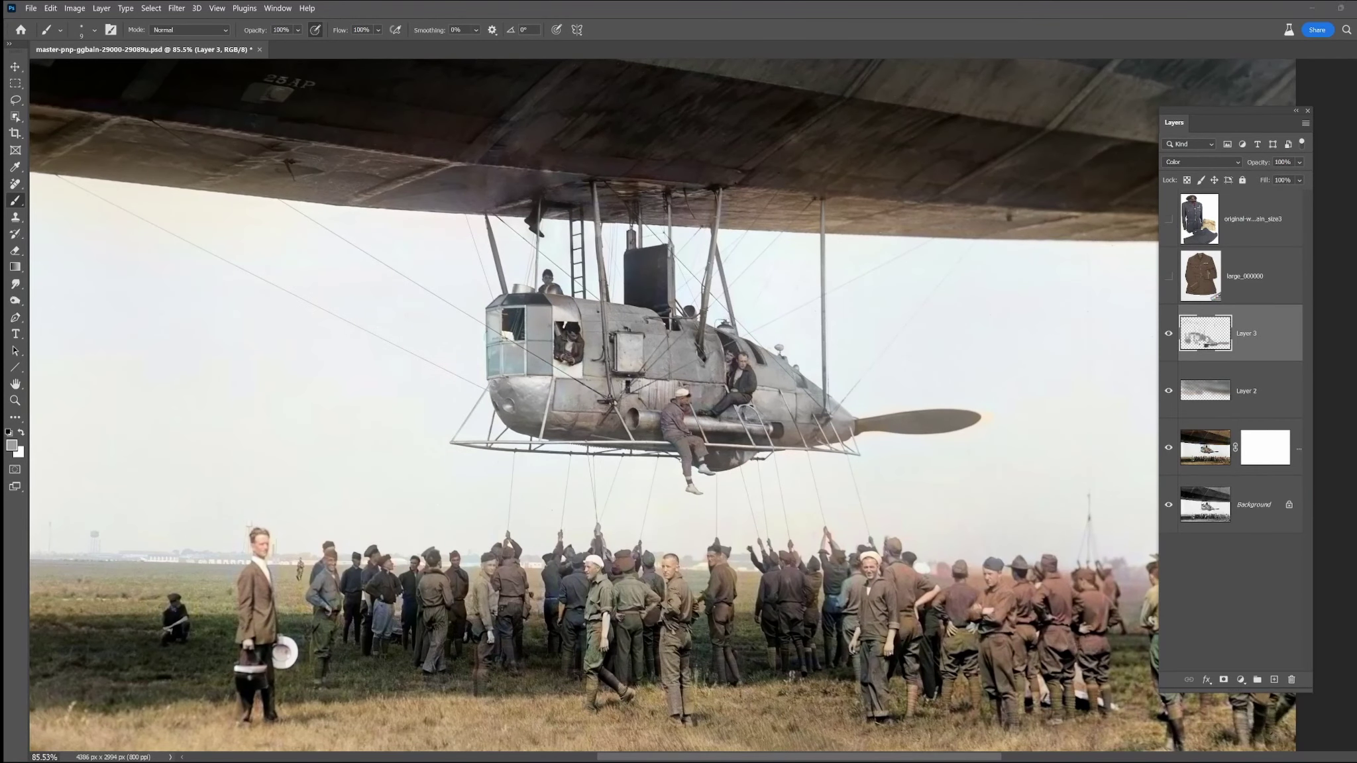
- Show both uniform reference layers, then scale down the blue-gray uniform photo and move it beside the gondola
click(1169, 219)
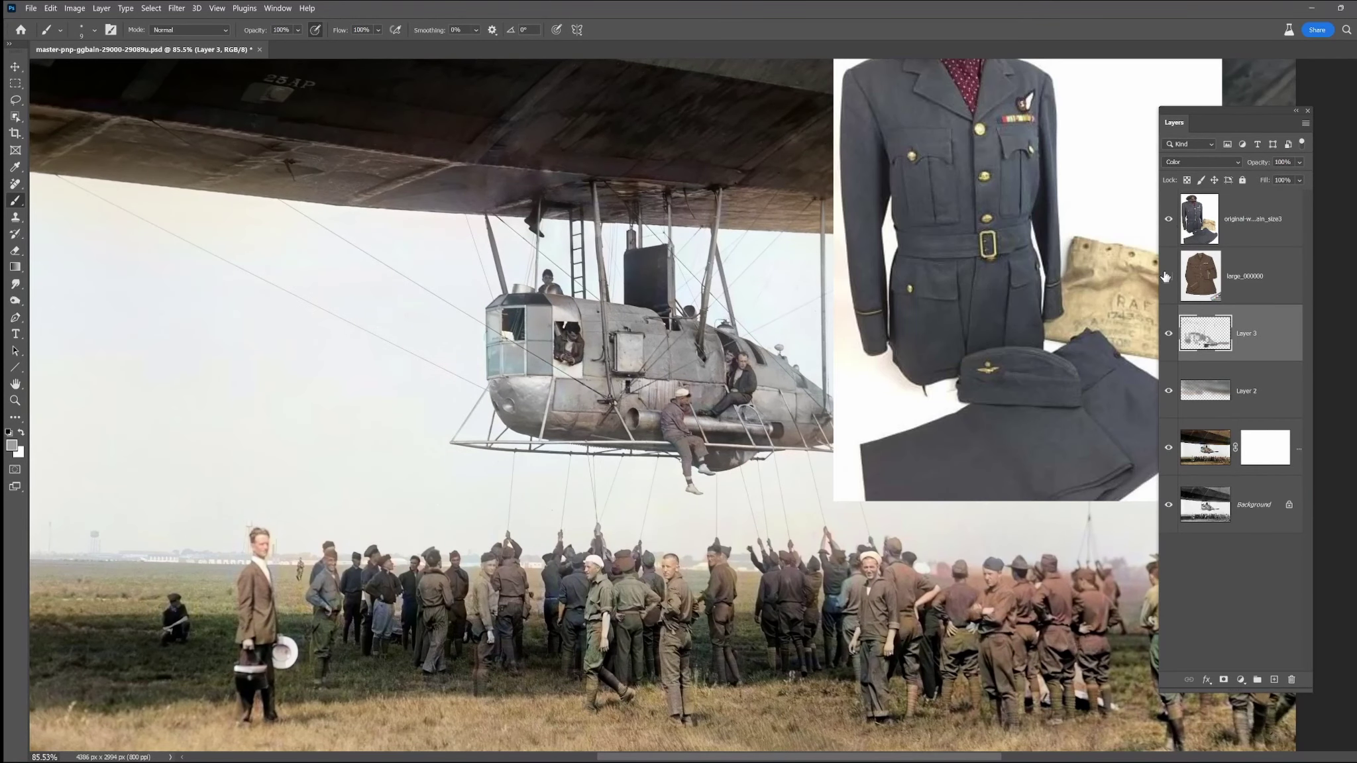
click(1169, 276)
click(1252, 219)
key(ctrl+t)
drag(833, 502, 1013, 249)
drag(1054, 186, 869, 445)
key(Return)
click(1245, 276)
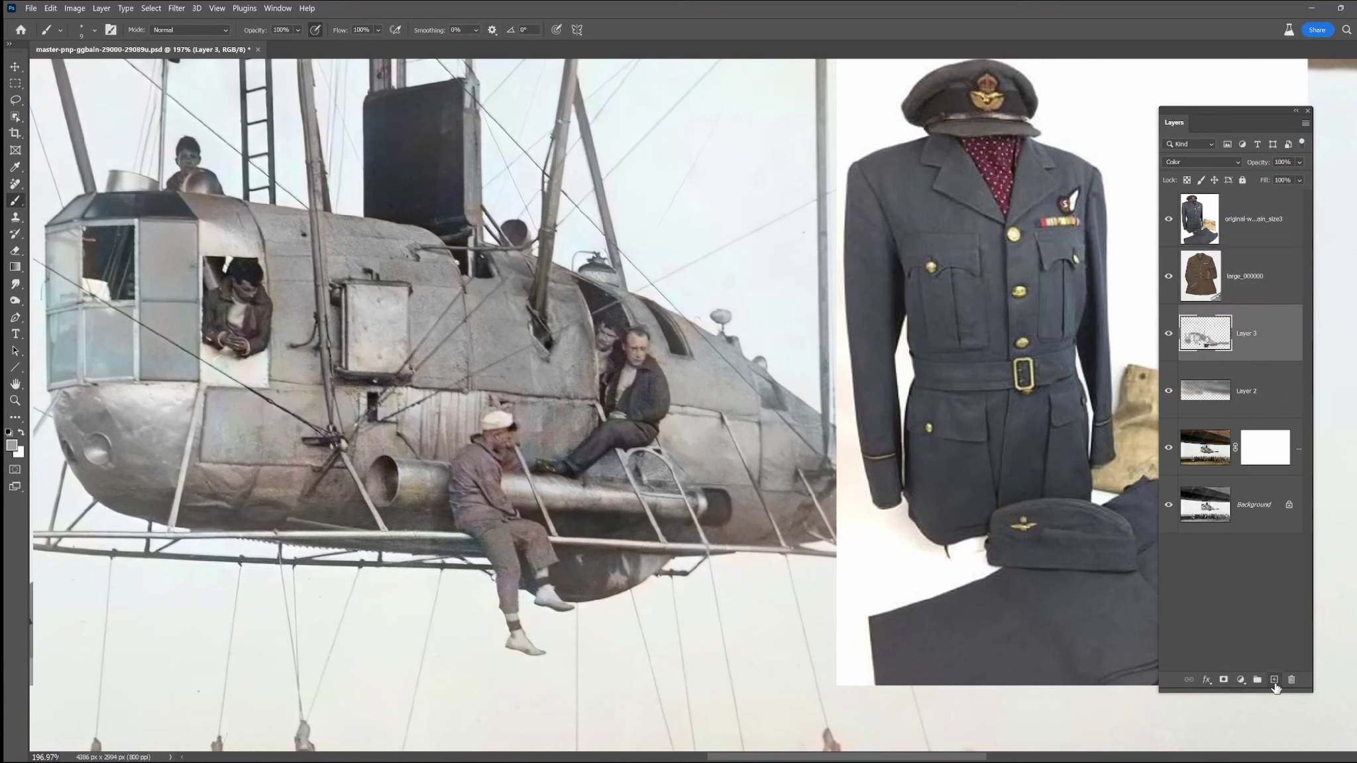
- Add a layer in Color blend mode and paint the uniform's blue-gray over the jacket of the man in the gondola doorway
click(1274, 681)
click(1201, 162)
click(1193, 471)
mouse_move(560, 352)
mouse_down()
mouse_move(584, 347)
mouse_move(631, 432)
mouse_move(620, 407)
mouse_move(635, 384)
mouse_up()
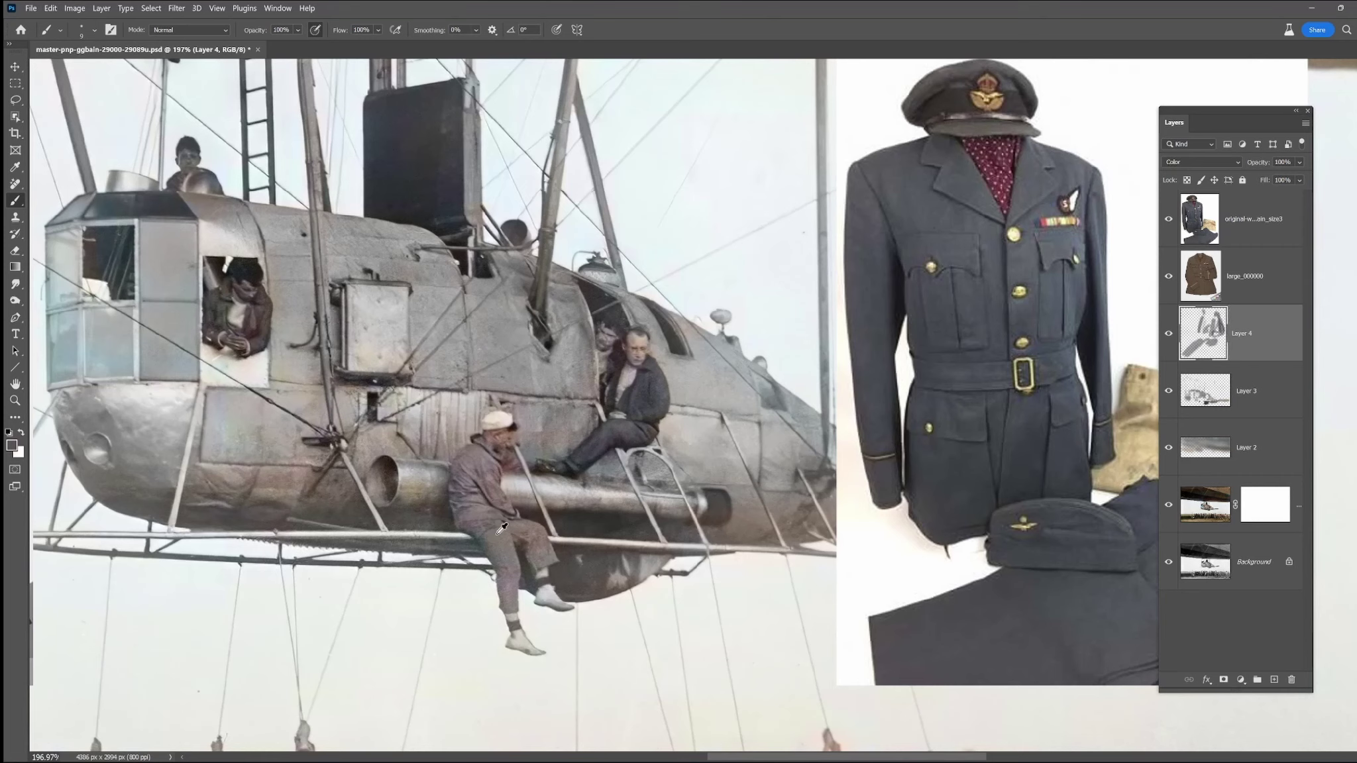
- Paint the uniform's blue-gray over the trousers and jacket of the man in the white cap sitting on the rail
mouse_move(481, 526)
mouse_down()
mouse_move(510, 519)
mouse_move(535, 542)
mouse_up()
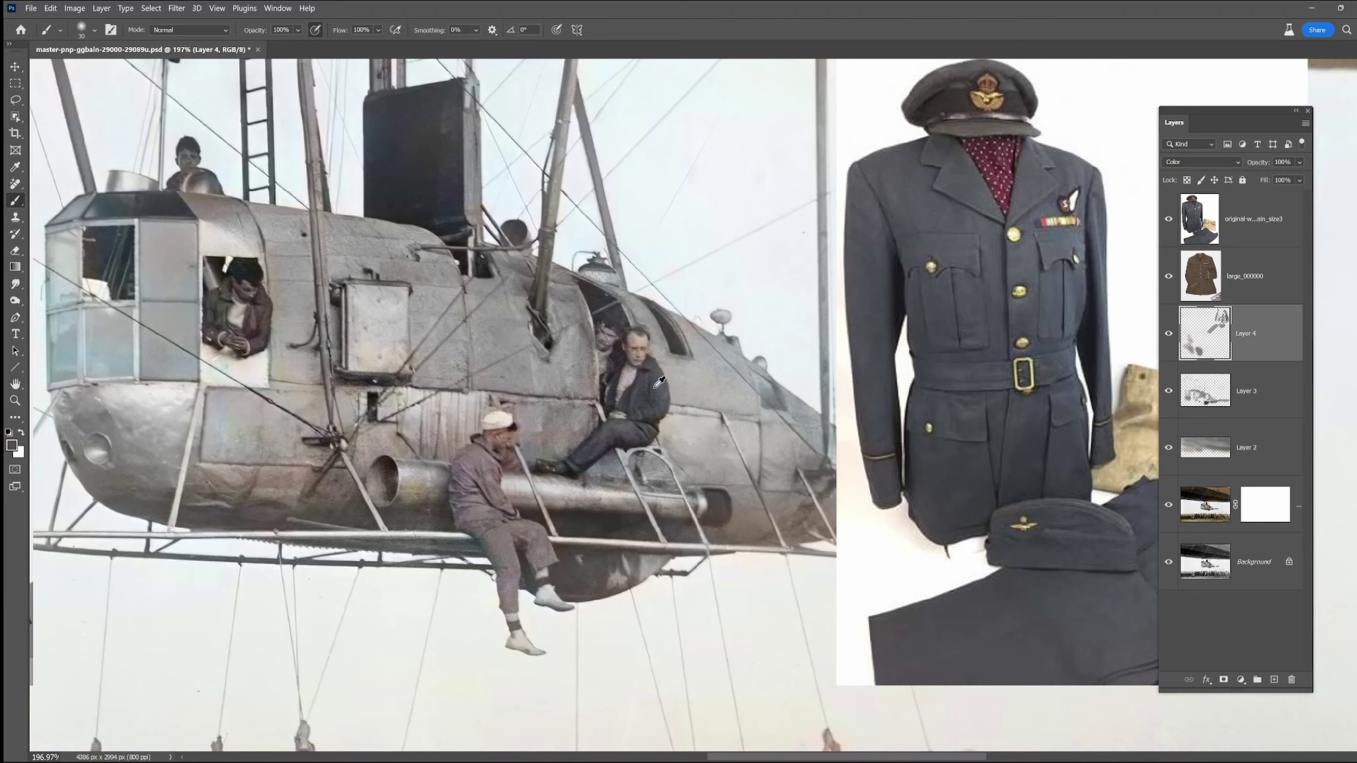
mouse_move(509, 568)
mouse_down()
mouse_move(546, 548)
mouse_move(478, 502)
mouse_up()
drag(508, 596, 515, 628)
- Choose a muted red foreground color and tint the socks of the man sitting on the rail
click(12, 446)
mouse_move(949, 388)
mouse_down()
mouse_move(949, 358)
mouse_move(950, 491)
mouse_up()
click(794, 395)
click(1060, 324)
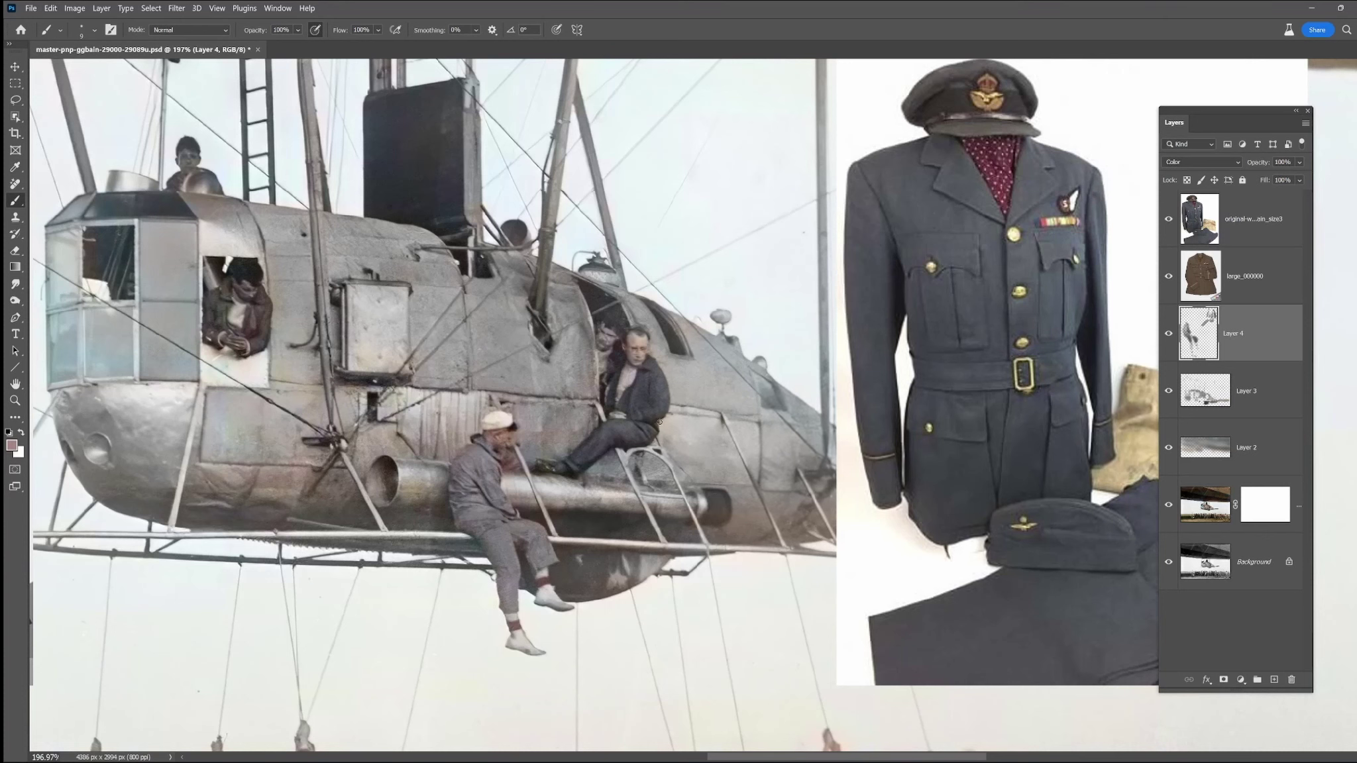
- Tint the jackets of the seated man, the man in the gondola window and the man on its roof with the sampled uniform blue-gray
drag(619, 364, 614, 368)
key(])
alt+click(994, 283)
key(bracketleft)
key(bracketleft)
drag(221, 307, 212, 333)
drag(178, 180, 200, 176)
- Paint the uniform's blue-gray over the shirt and trousers of the man in the white cap standing at the front of the crowd
scroll(301, 371, down, 4)
drag(304, 374, 362, 141)
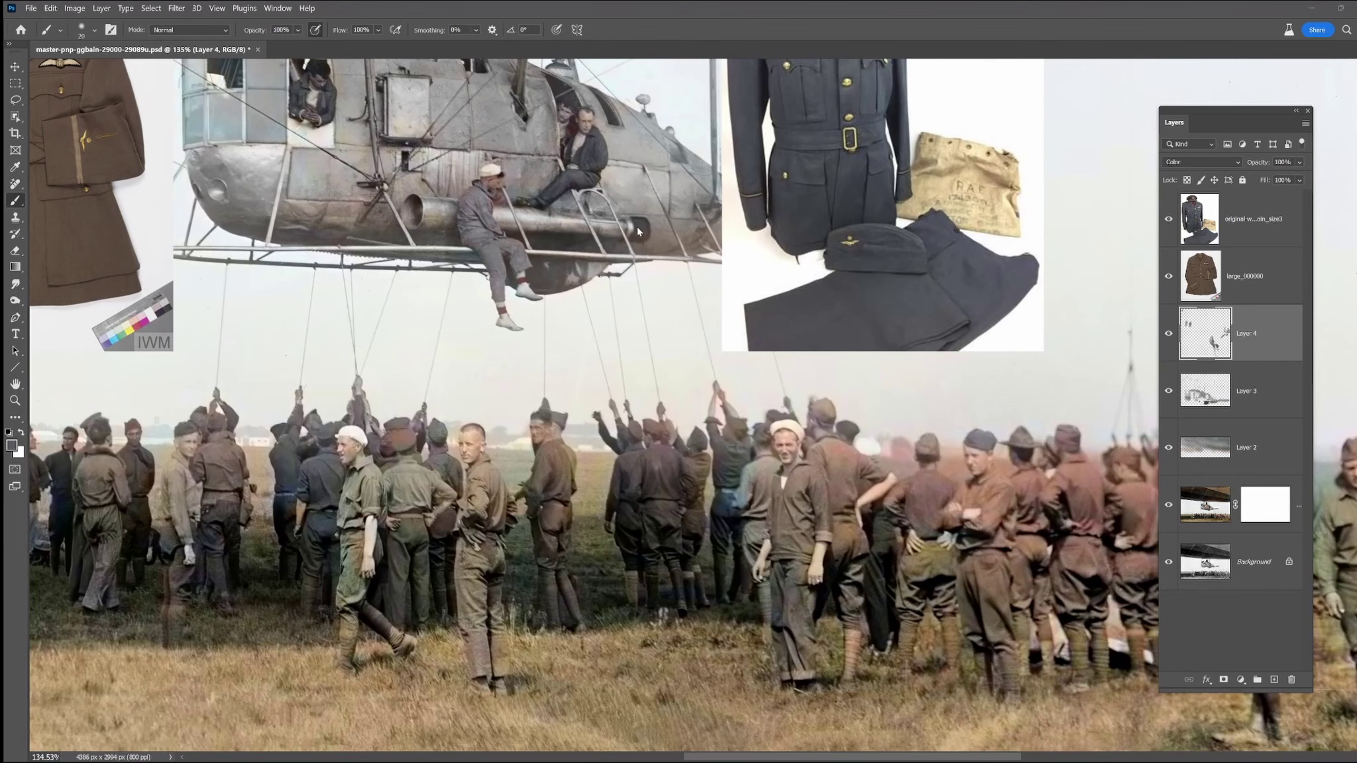
key(bracketright)
key(bracketright)
key(bracketright)
mouse_move(809, 470)
mouse_down()
mouse_move(786, 550)
mouse_move(799, 673)
mouse_up()
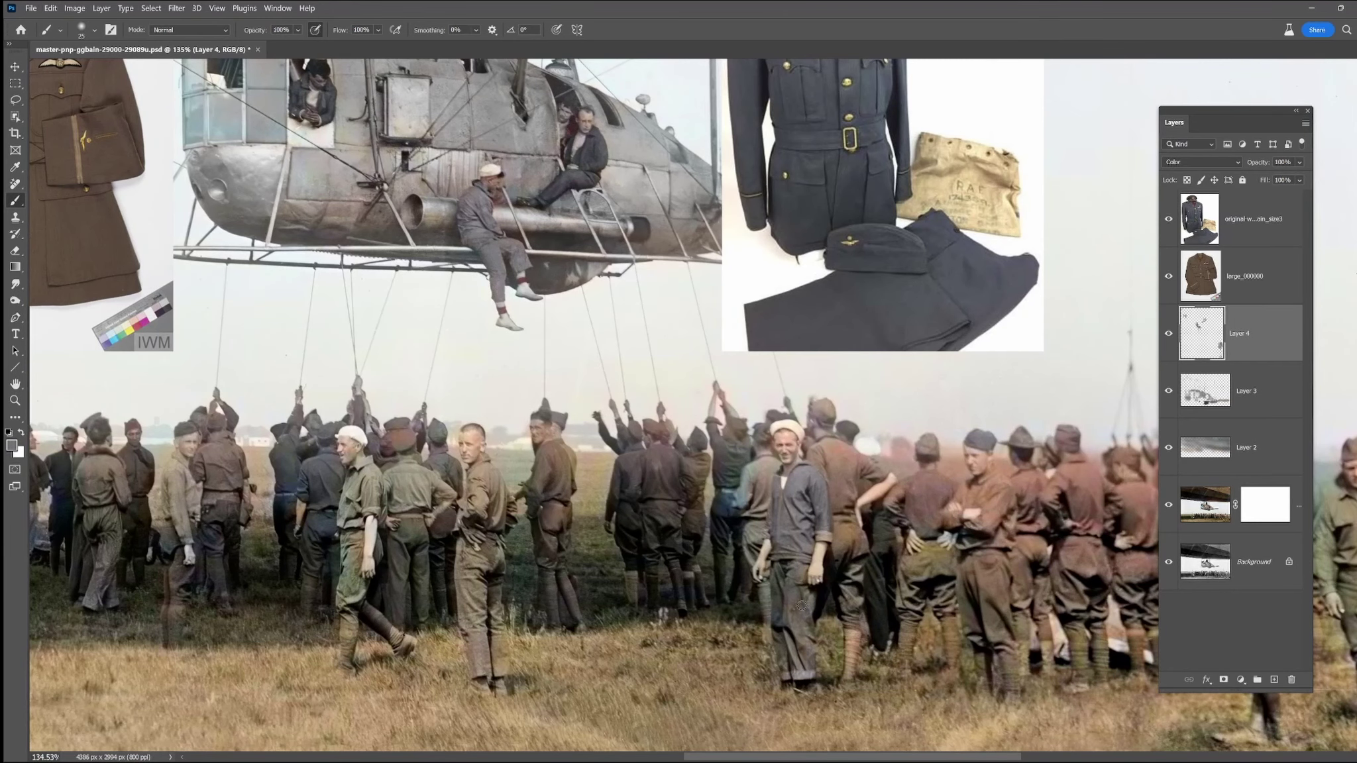
- Place the brown-uniformed soldier photo as a reference, scale it to about 27% and move it to the photo's lower-left corner
scroll(987, 679, down, 3)
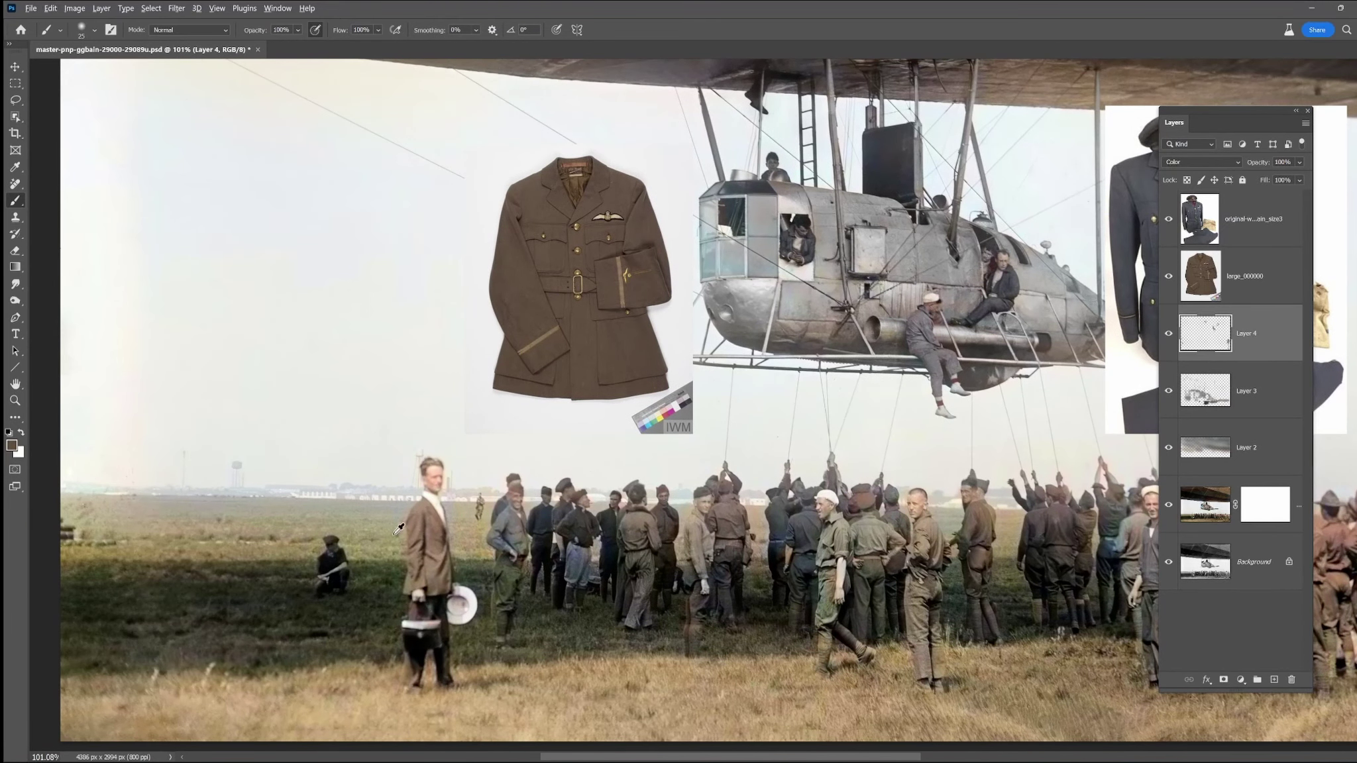
alt+click(397, 533)
scroll(936, 595, down, 5)
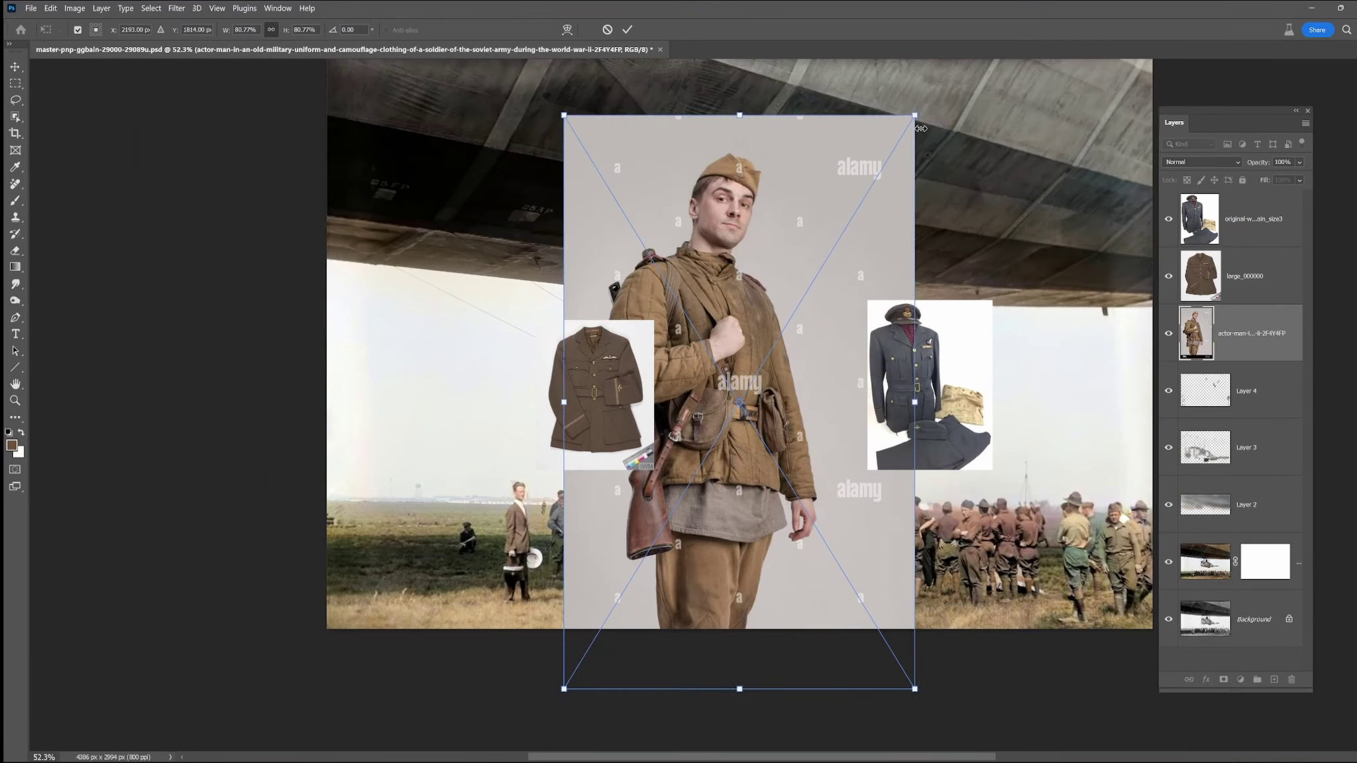
drag(921, 128, 590, 458)
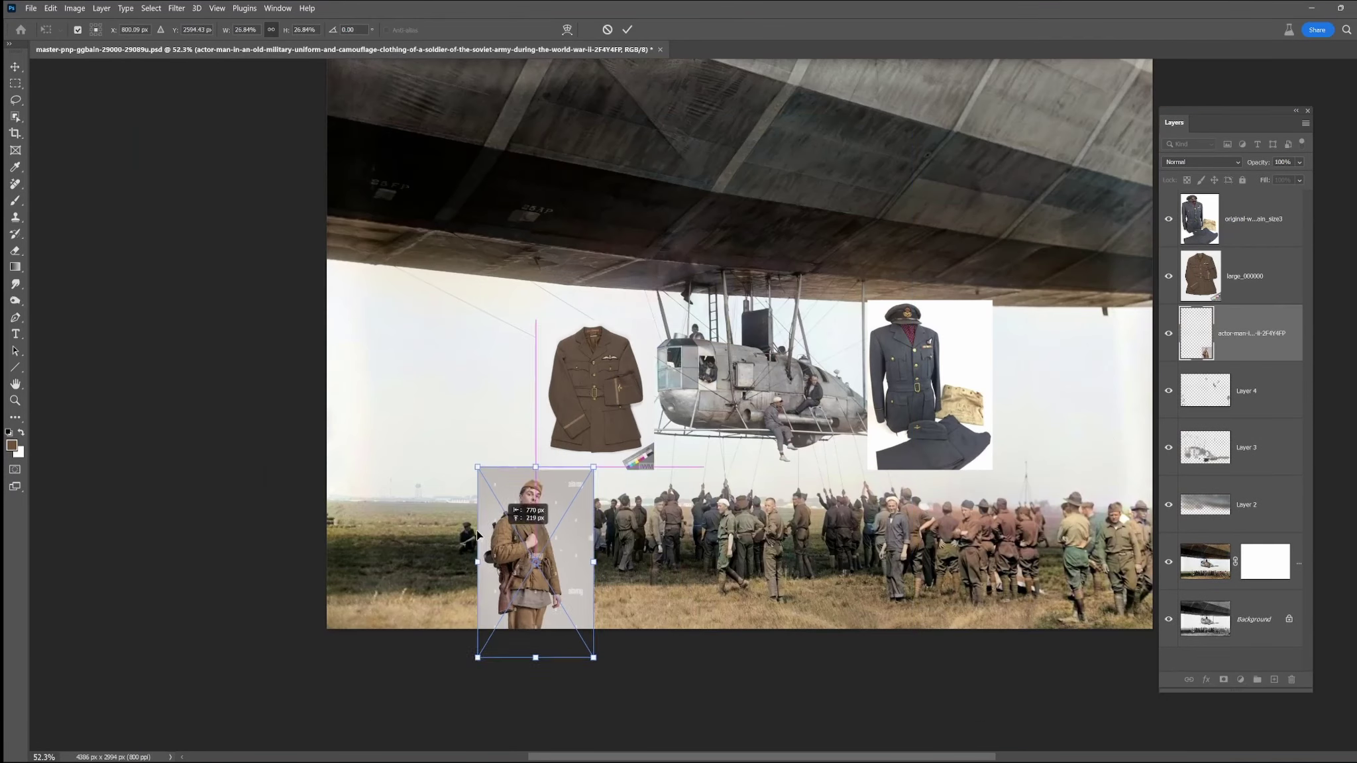
drag(537, 550, 434, 536)
key(Return)
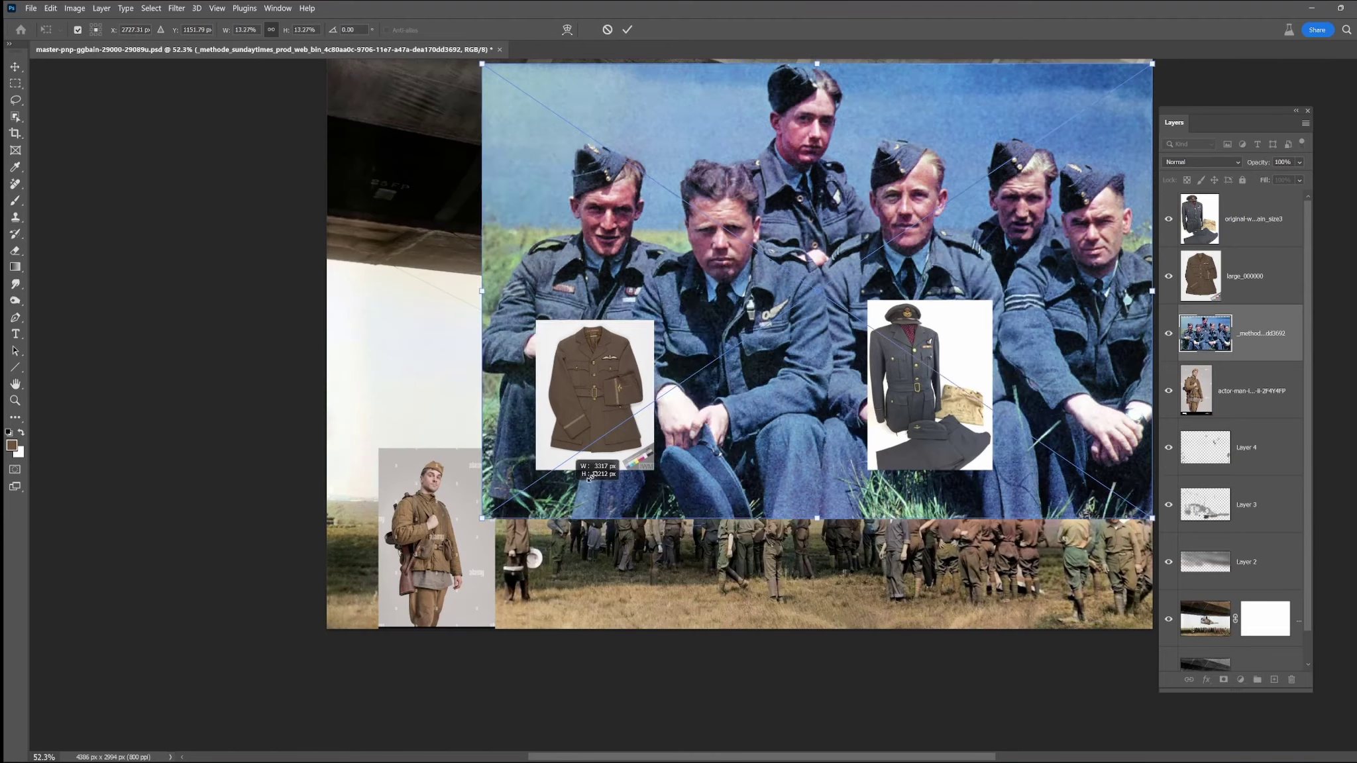
- Scale the group photo of blue-uniformed airmen to about 6% and place it above the soldier reference, beside the brown tunic
drag(591, 476, 861, 261)
drag(980, 199, 419, 379)
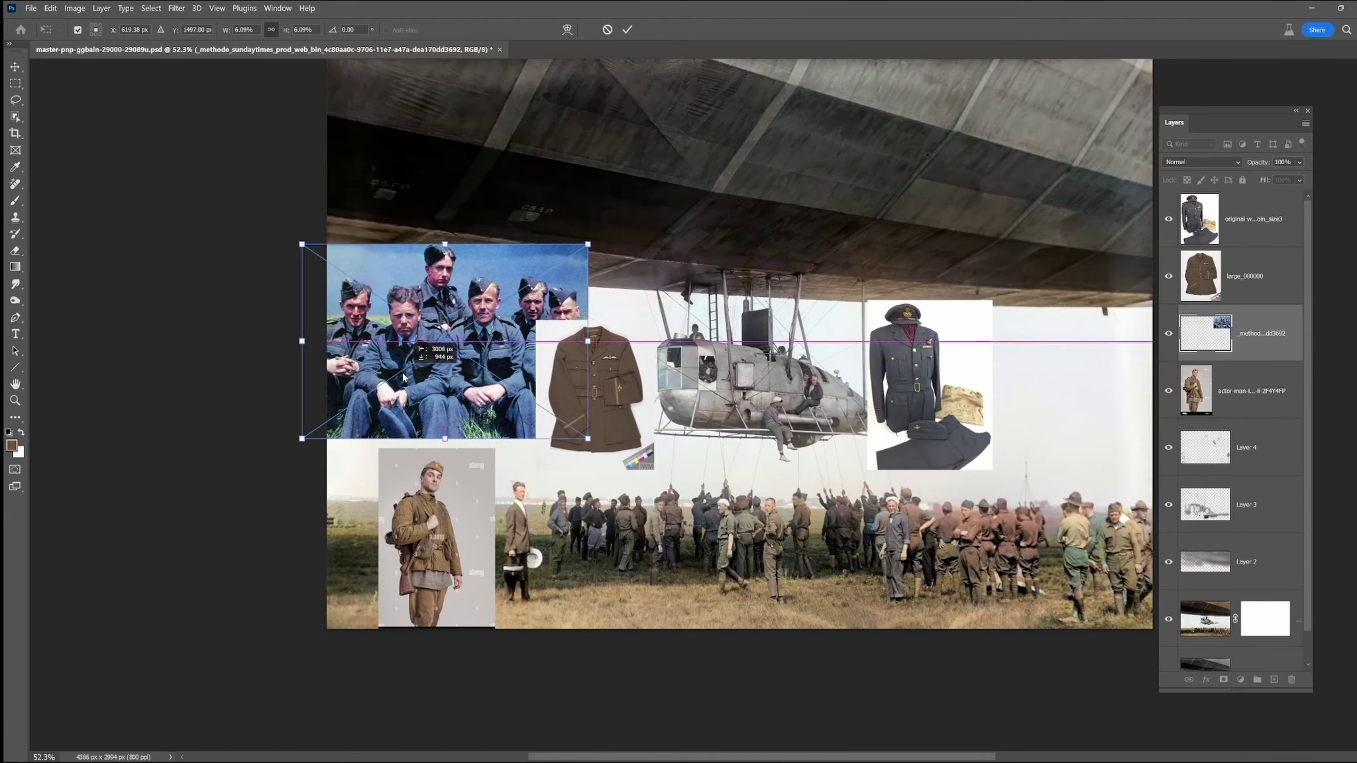
key(Return)
- Sample the blue of the airmen's uniforms as the foreground color and make Layer 4 active for painting
scroll(424, 404, up, 5)
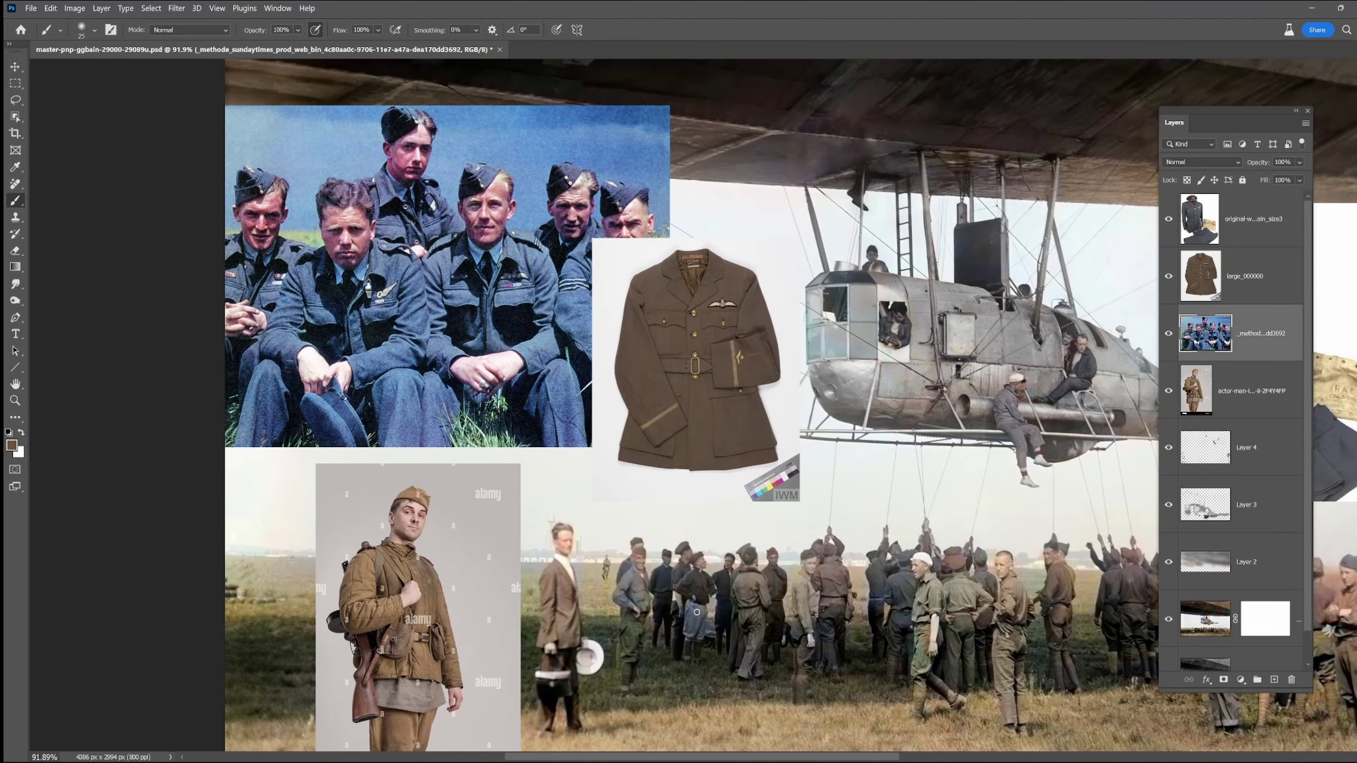
alt+click(556, 361)
scroll(557, 361, up, 2)
click(1246, 444)
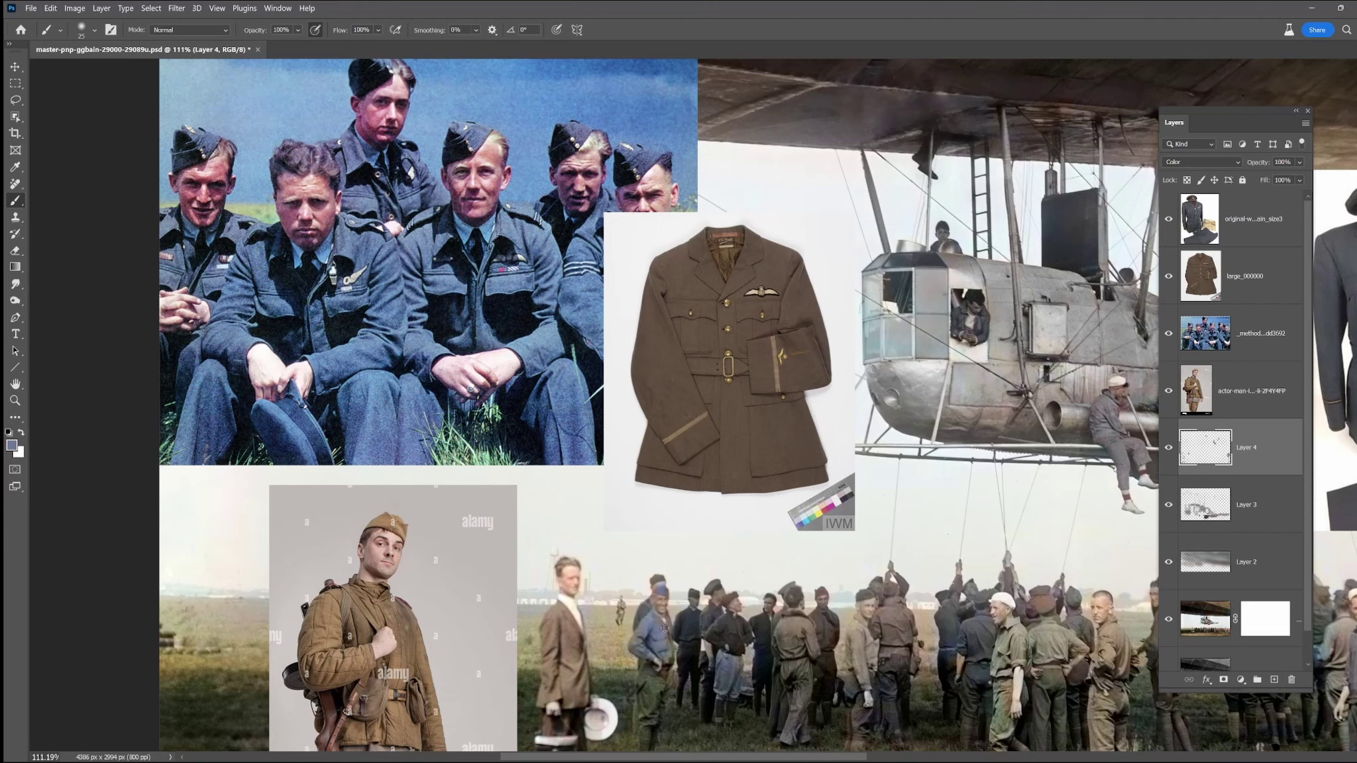
- Repaint the shirt and trousers of the soldier standing just behind the man in the brown suit in khaki brown
mouse_move(652, 714)
mouse_down()
mouse_move(674, 495)
mouse_move(668, 570)
mouse_up()
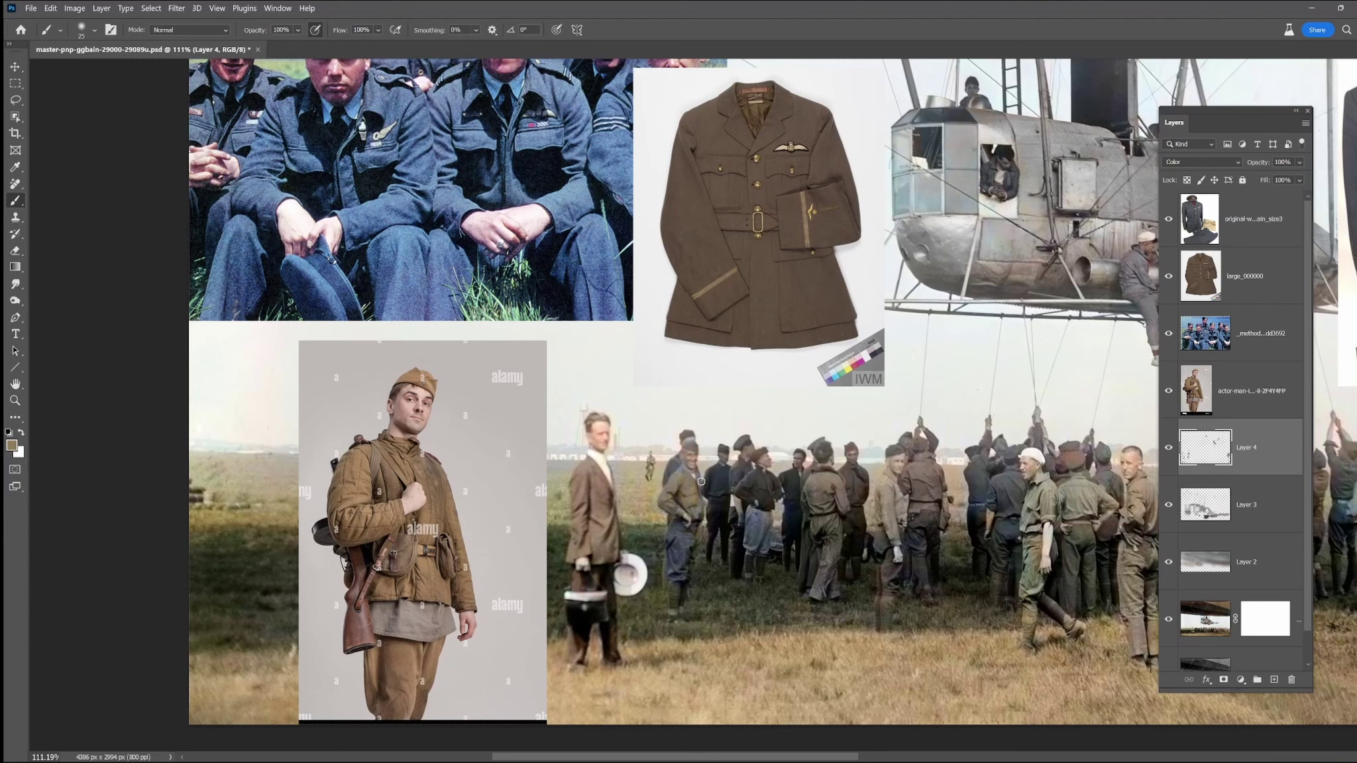
alt+click(893, 576)
alt+click(685, 495)
alt+click(678, 524)
alt+click(719, 580)
alt+click(677, 587)
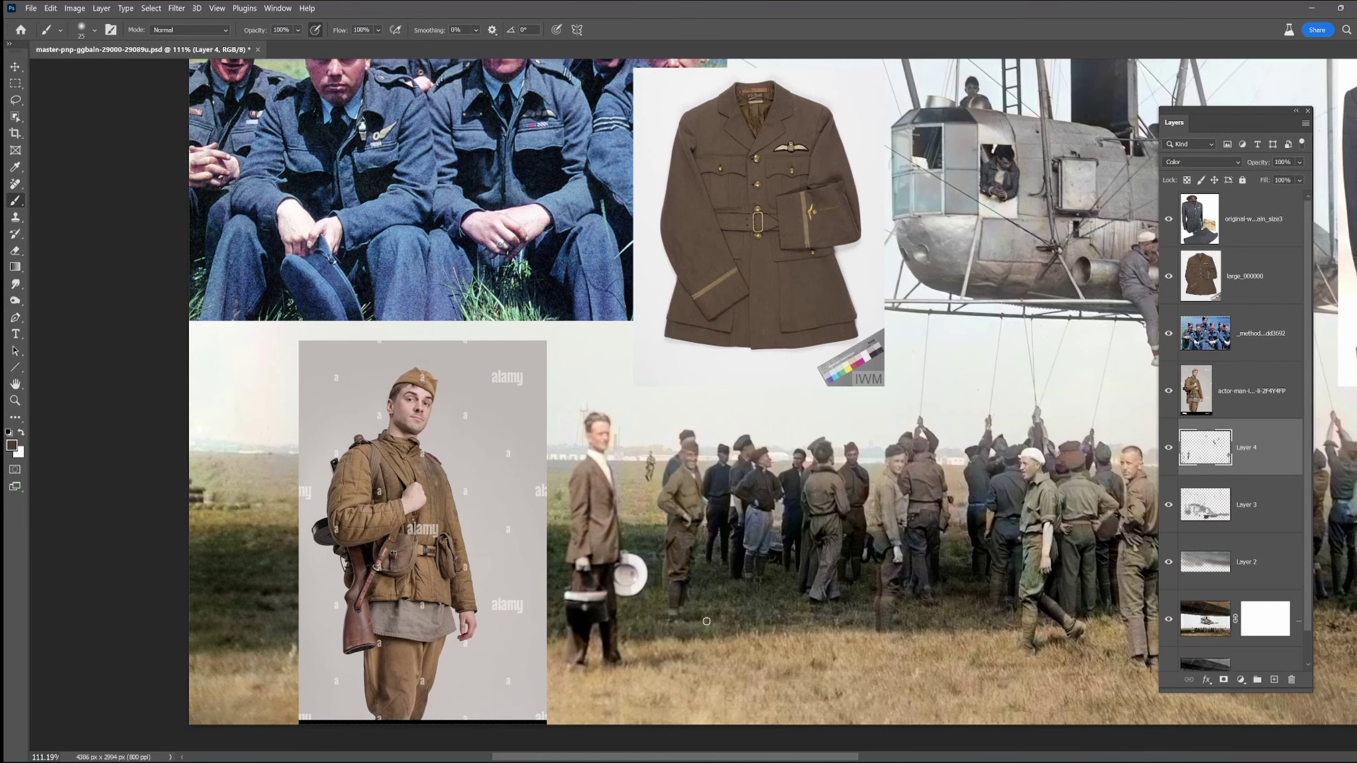
- Tint the shirt of the crowd member wearing light-blue trousers blue
scroll(913, 581, right, 5)
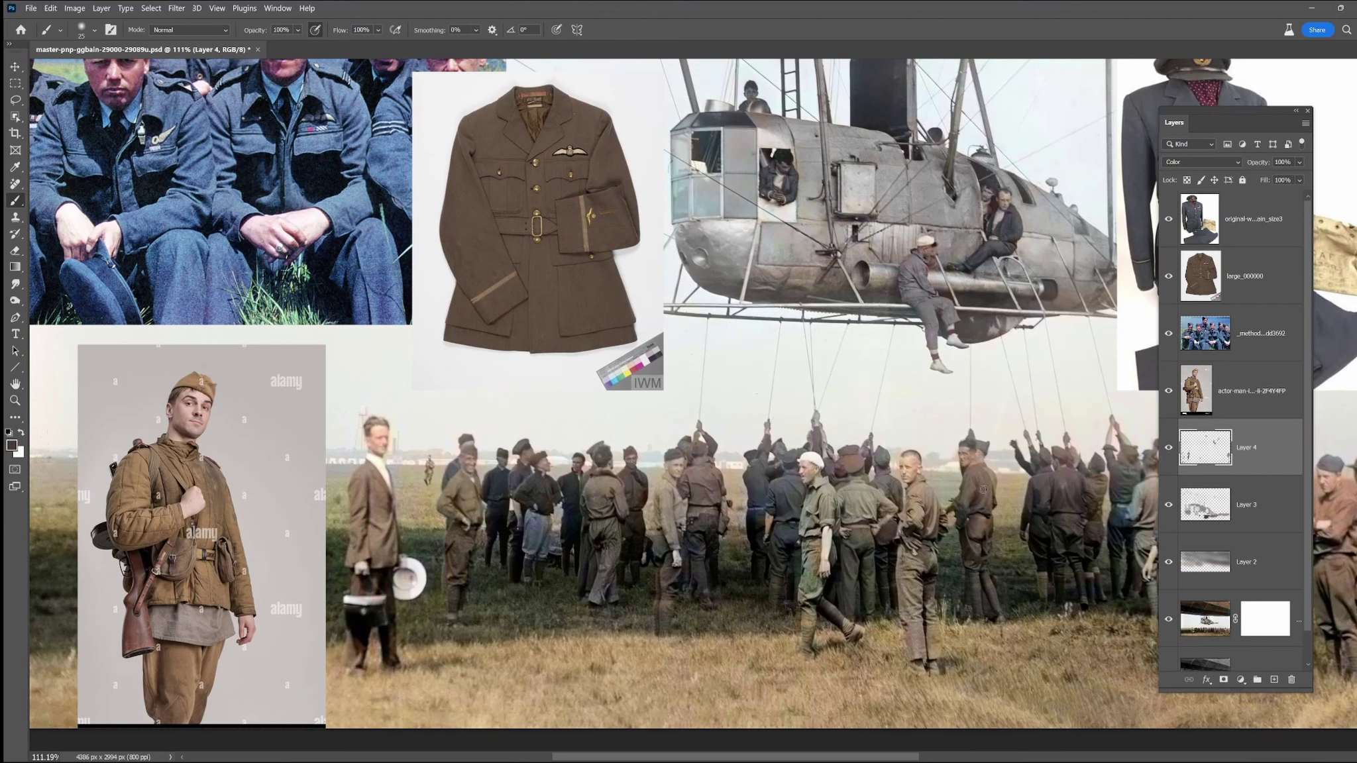
alt+click(535, 526)
scroll(840, 470, right, 12)
scroll(835, 526, right, 4)
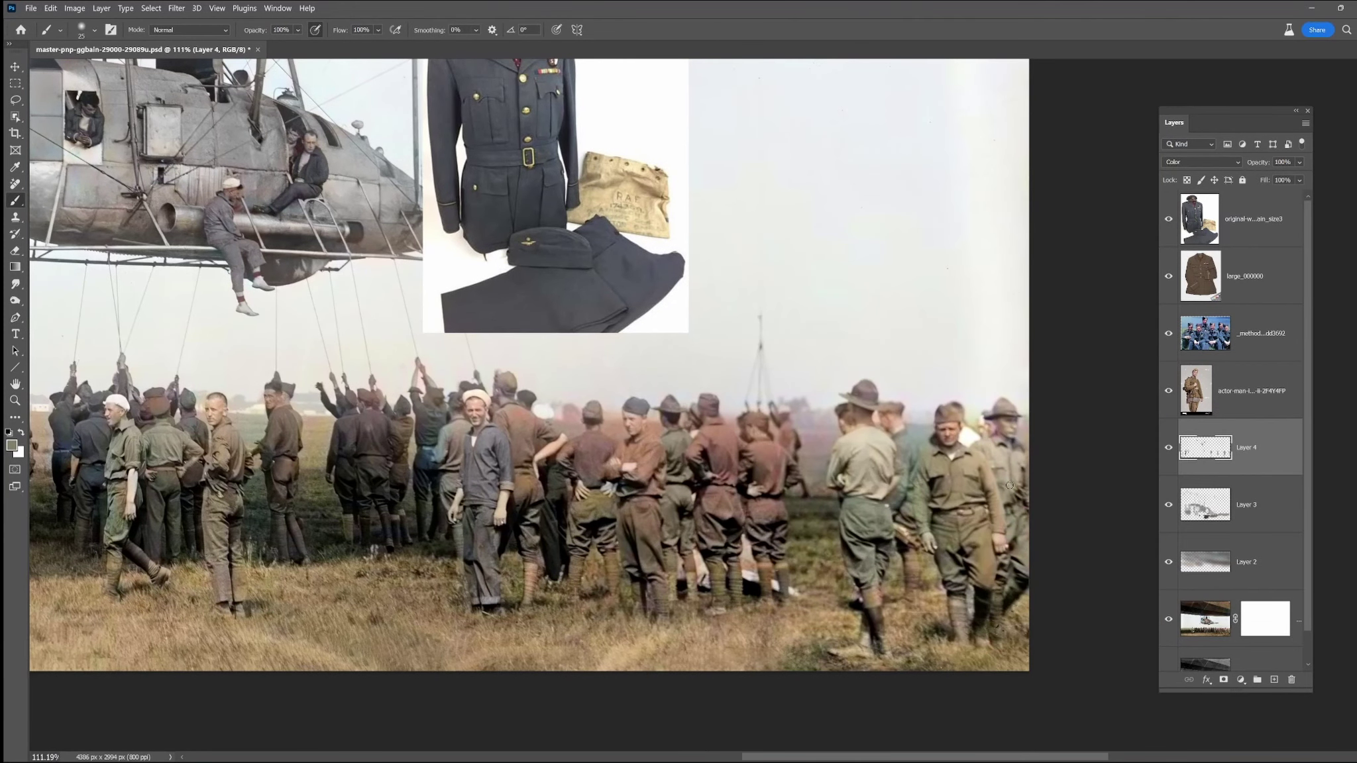
scroll(866, 545, left, 15)
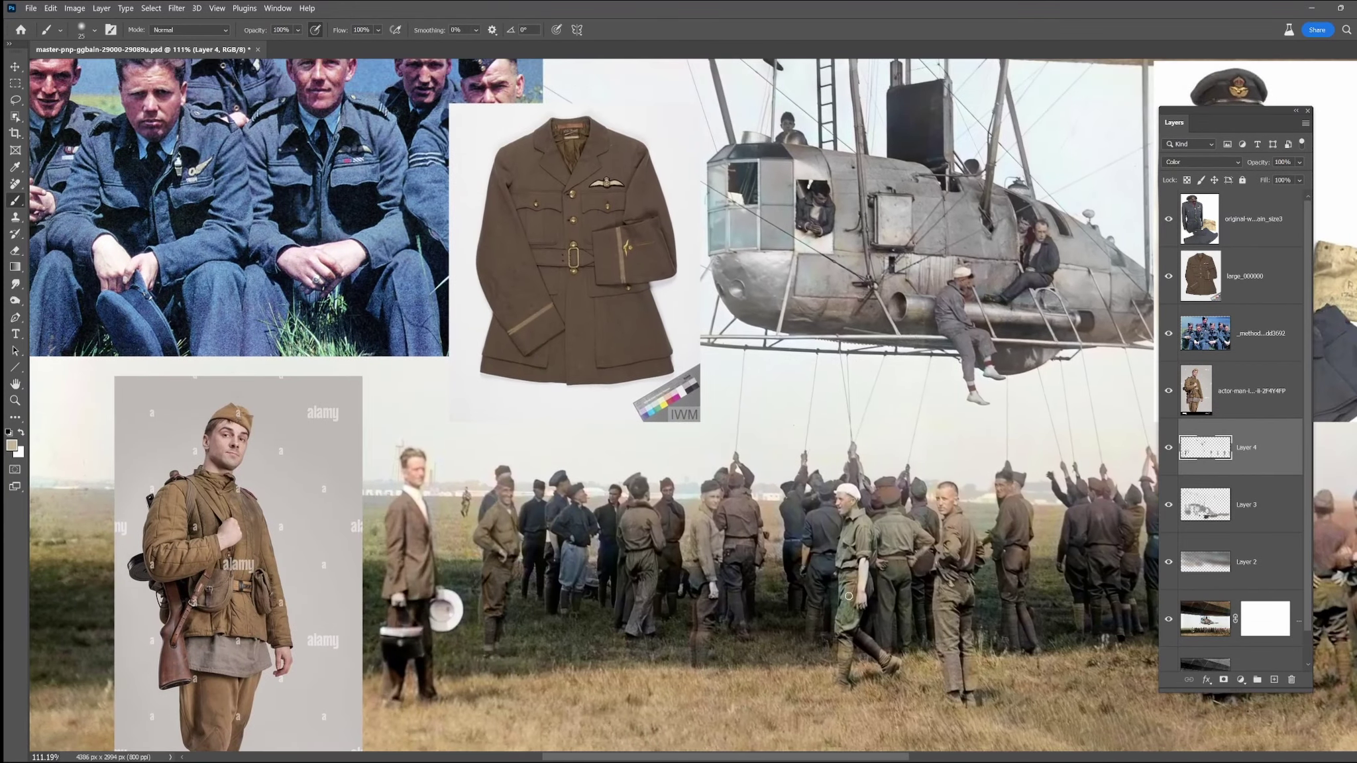
- Touch up the uniform colors of the men around the white-capped man in green with tones sampled from the crowd
alt+click(779, 560)
alt+click(712, 513)
alt+click(418, 496)
alt+click(842, 577)
alt+click(870, 646)
alt+click(930, 527)
alt+click(928, 537)
alt+click(950, 495)
- Put the four reference photo layers into a group named "reference" and hide the group
key(ctrl+0)
click(1233, 220)
right_click(1237, 225)
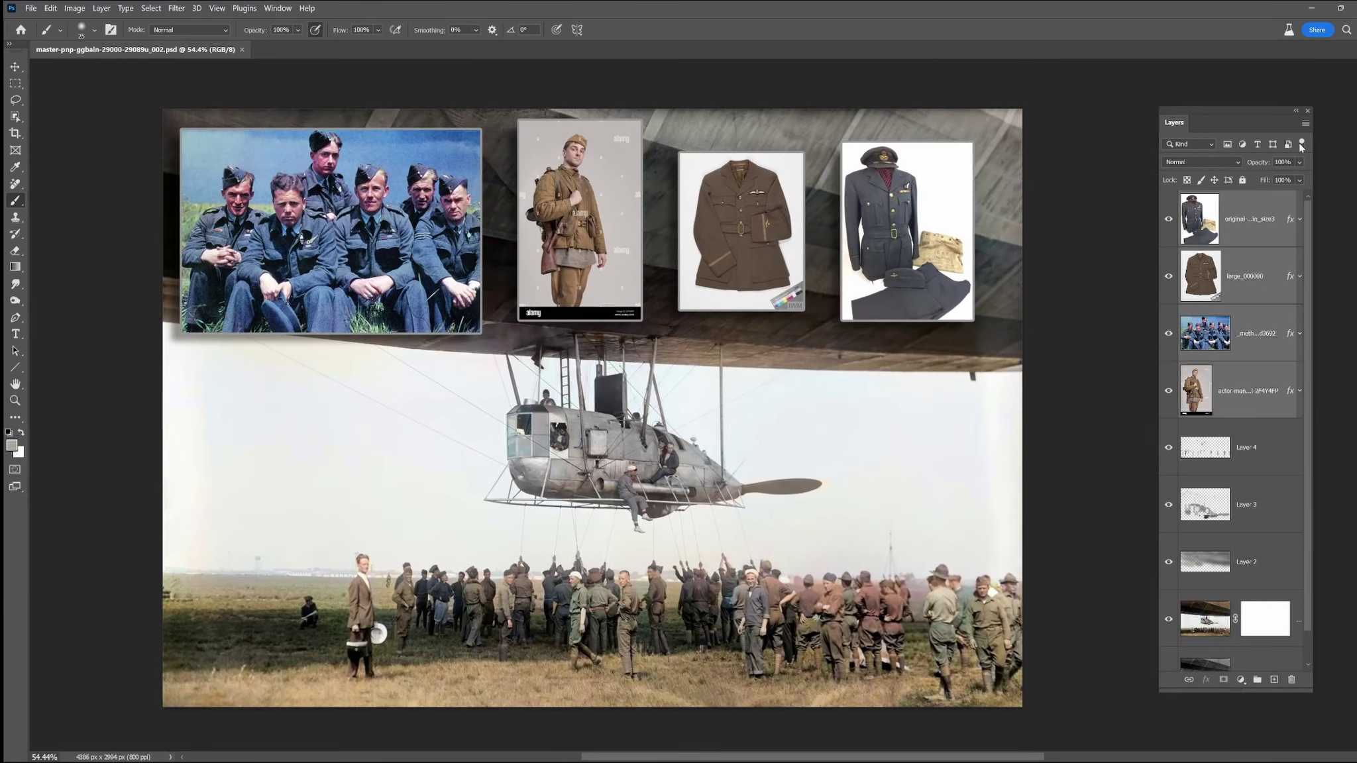
right_click(1246, 278)
click(1292, 203)
text(reference)
key(Return)
click(1168, 198)
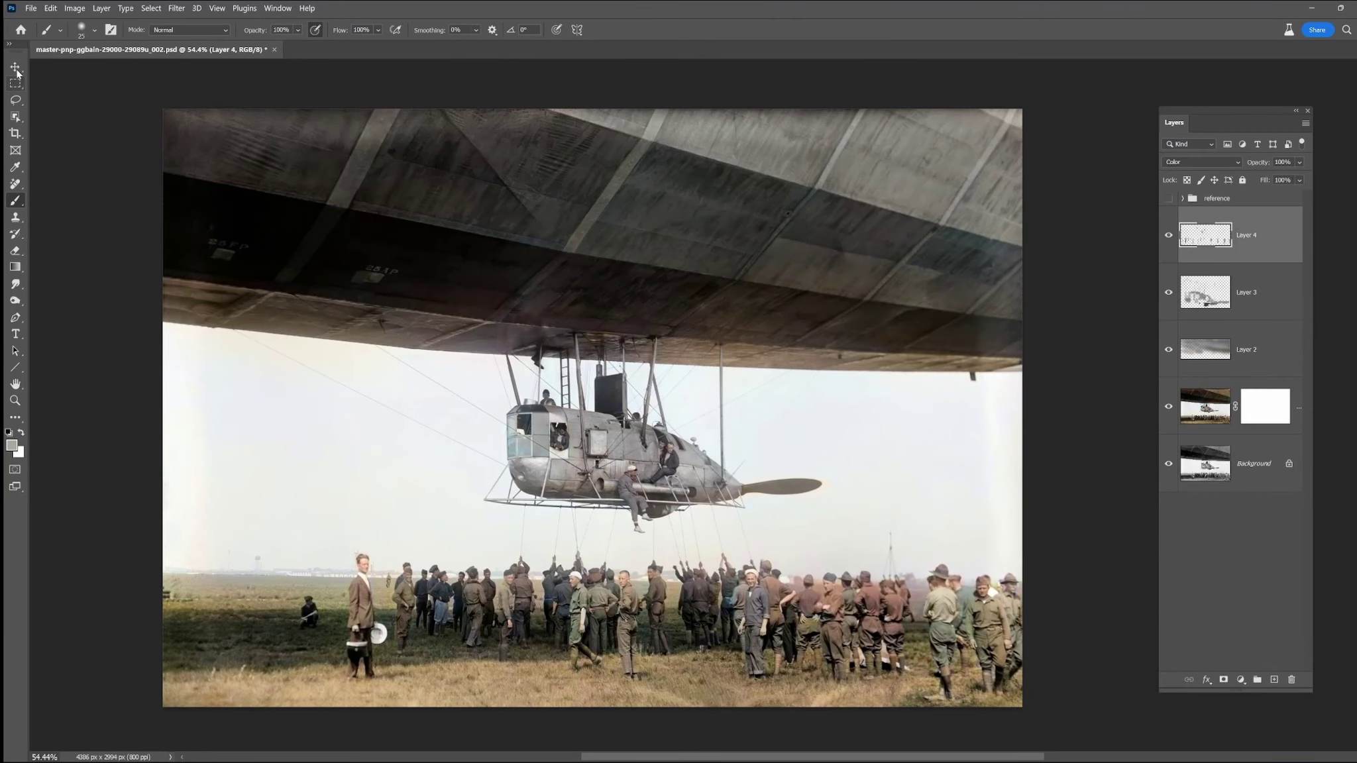
- Examine the crowd's uniforms and the field behind them at high magnification from one side of the photo to the other
scroll(478, 570, up, 5)
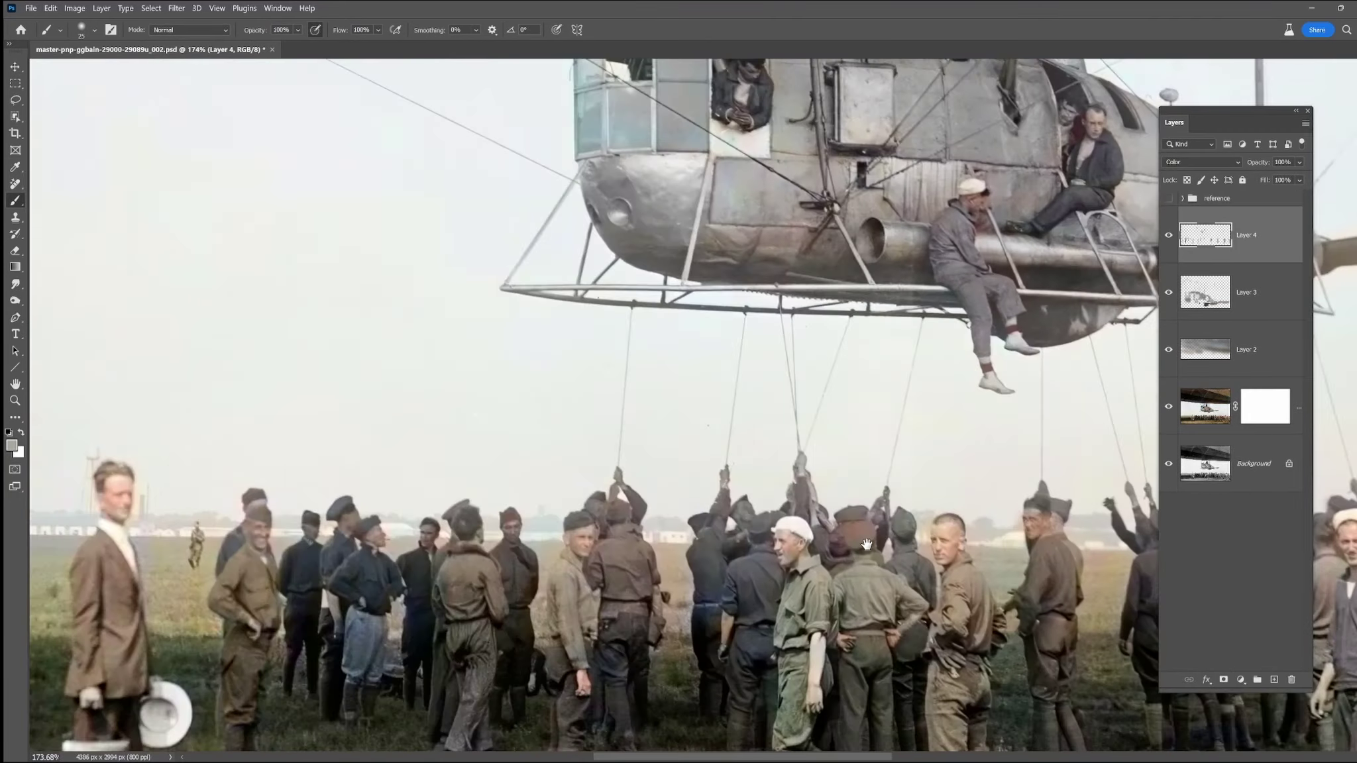
scroll(356, 547, right, 3)
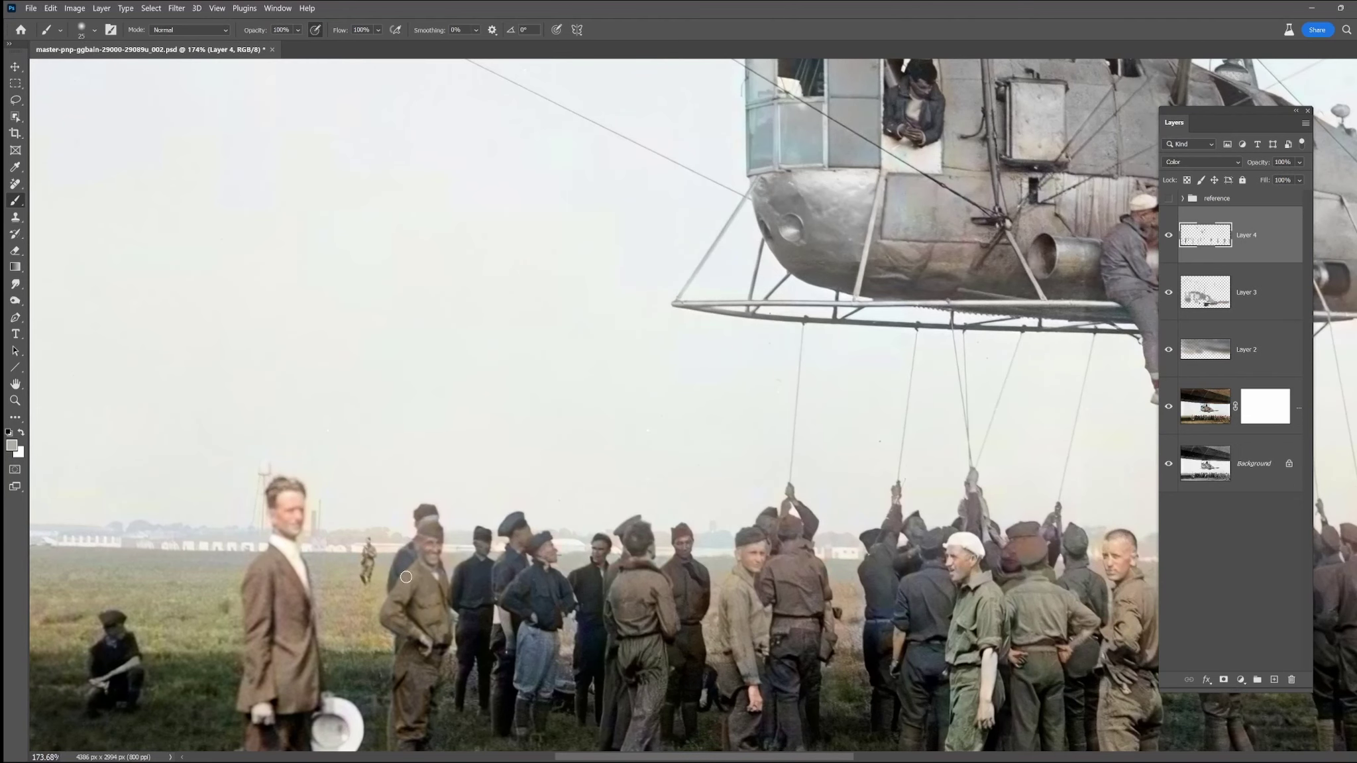
scroll(357, 560, right, 6)
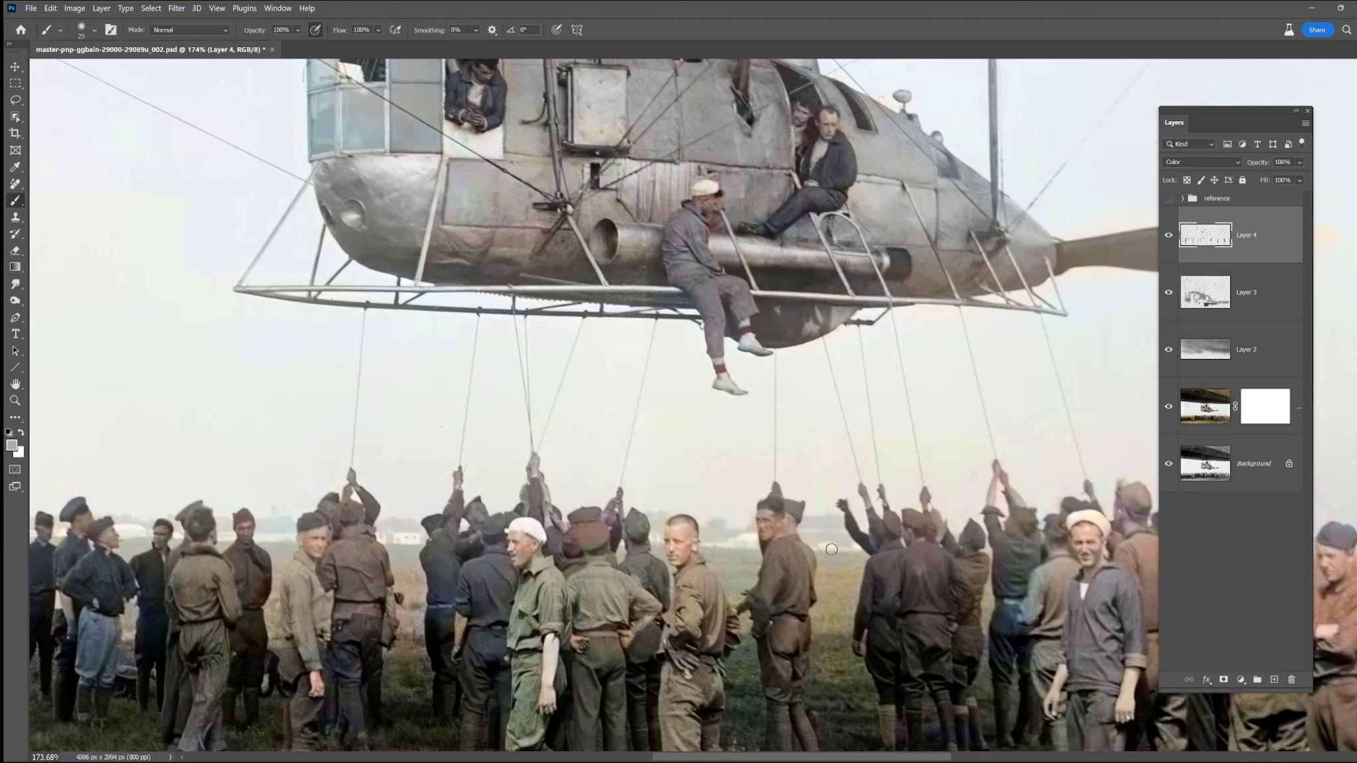
scroll(834, 556, right, 6)
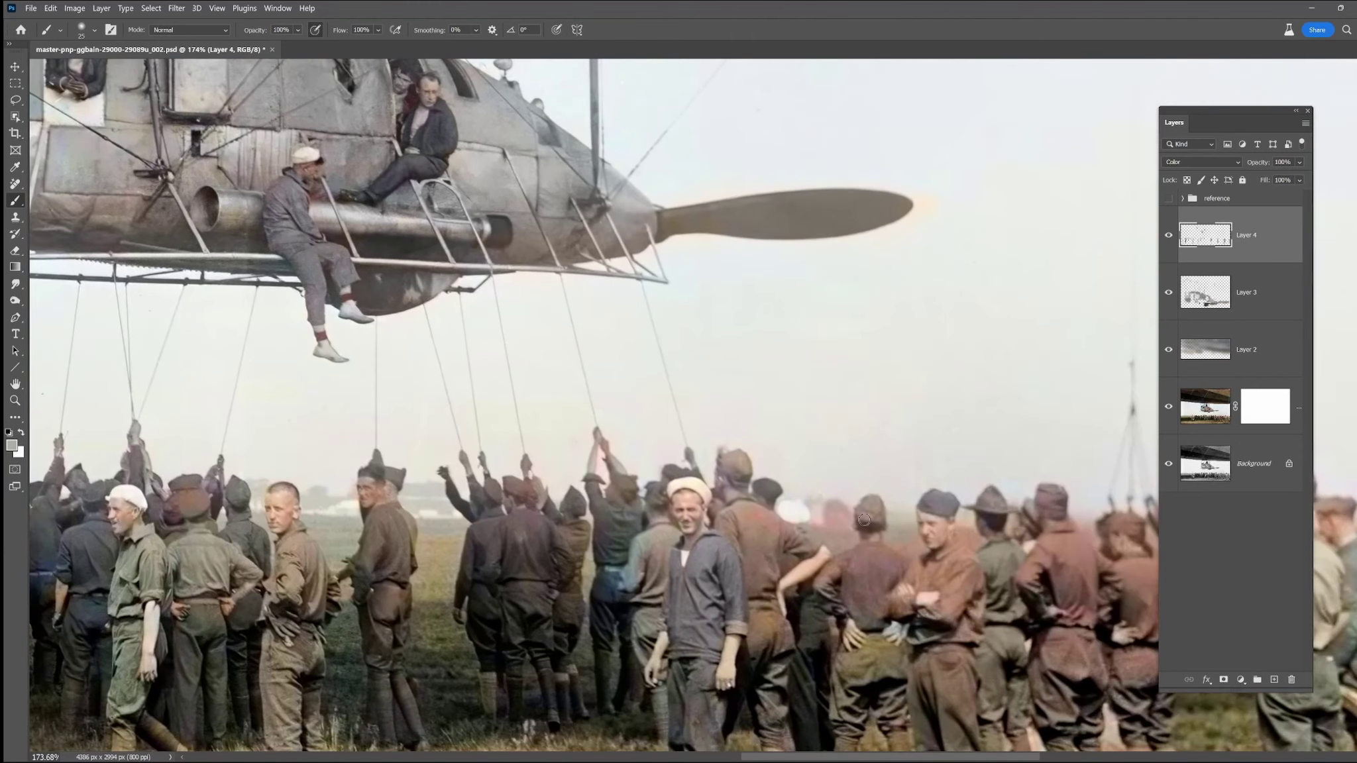
scroll(833, 507, right, 2)
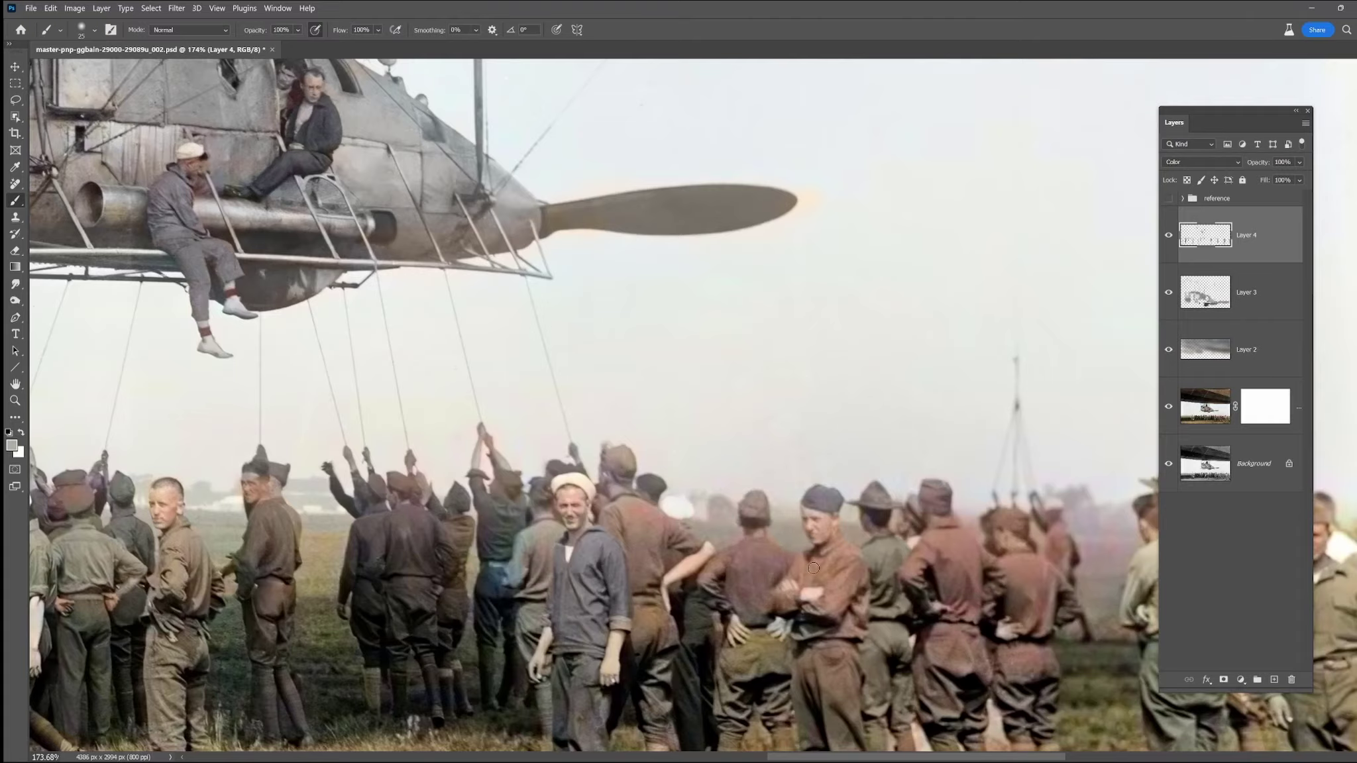
scroll(796, 554, right, 4)
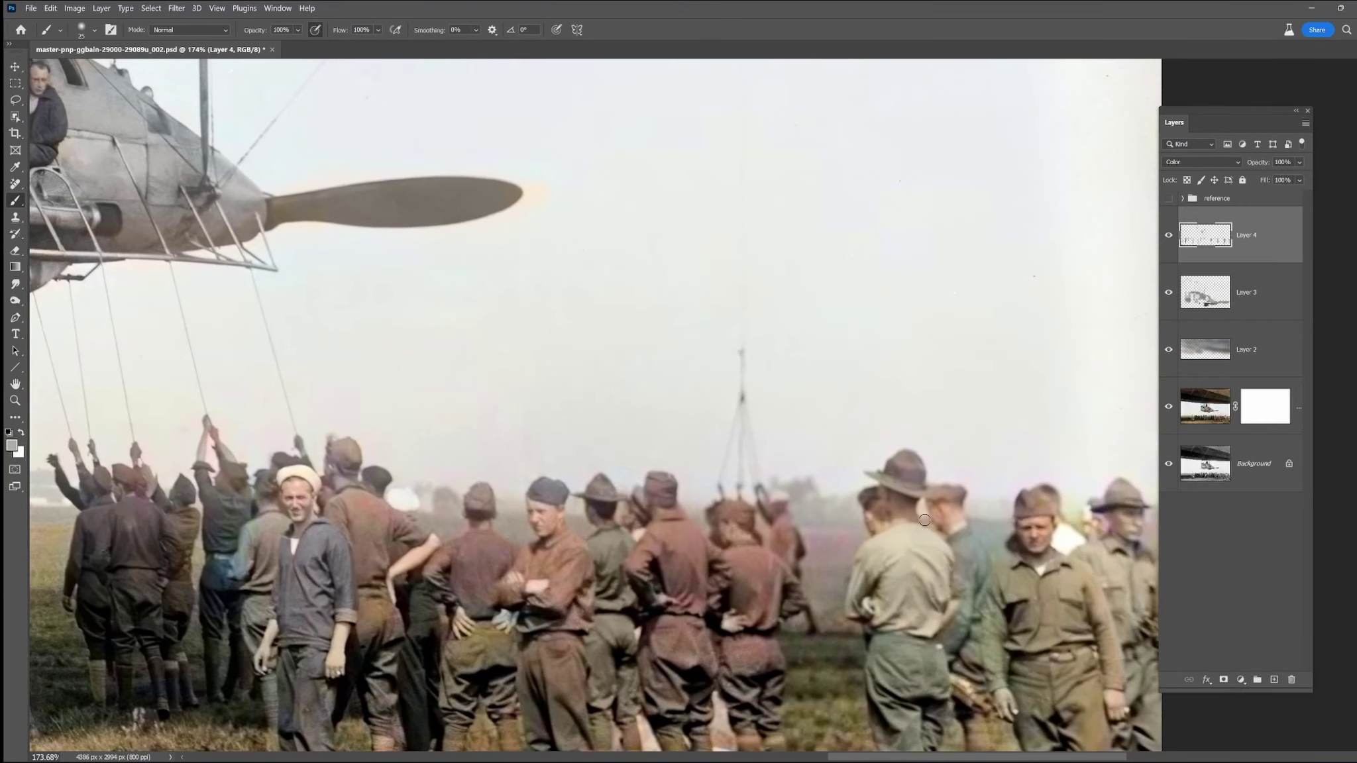
scroll(919, 503, right, 1)
drag(591, 356, 1091, 381)
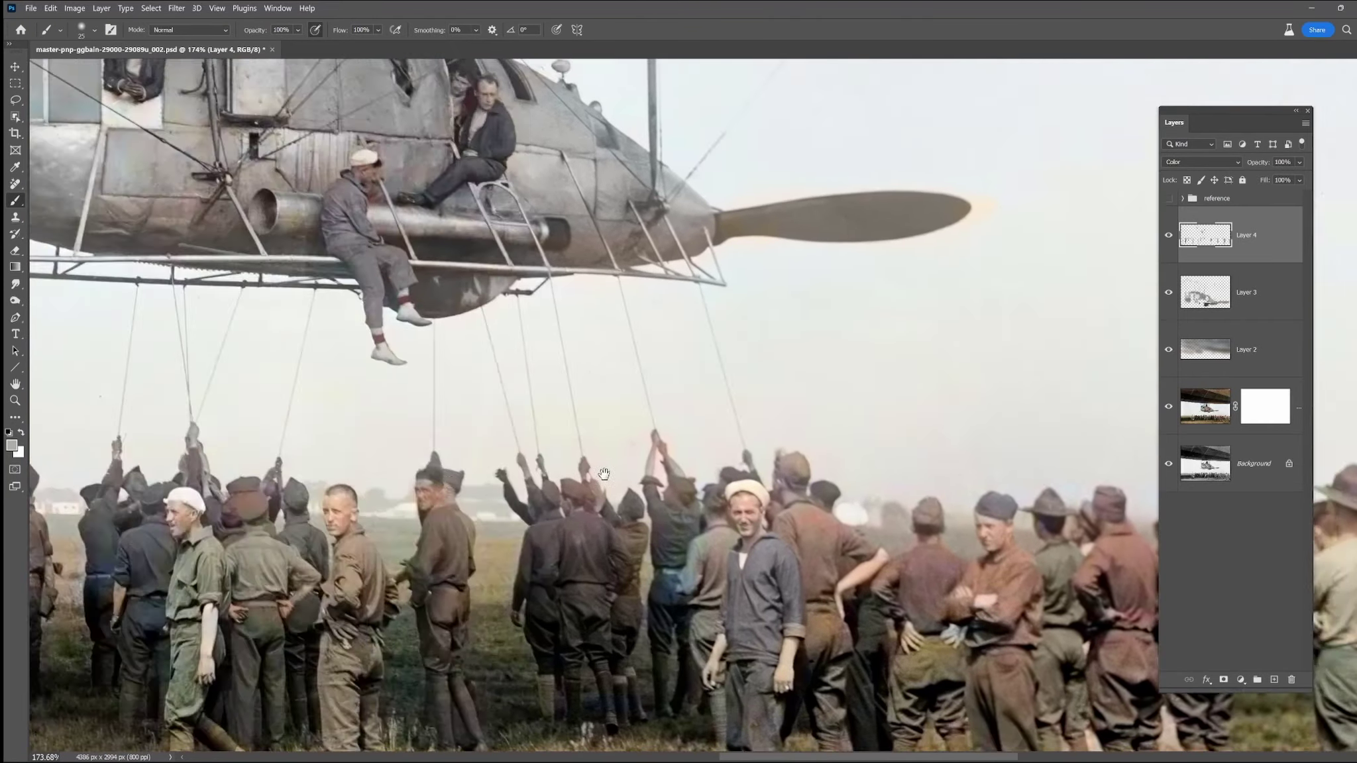
drag(284, 493, 1072, 486)
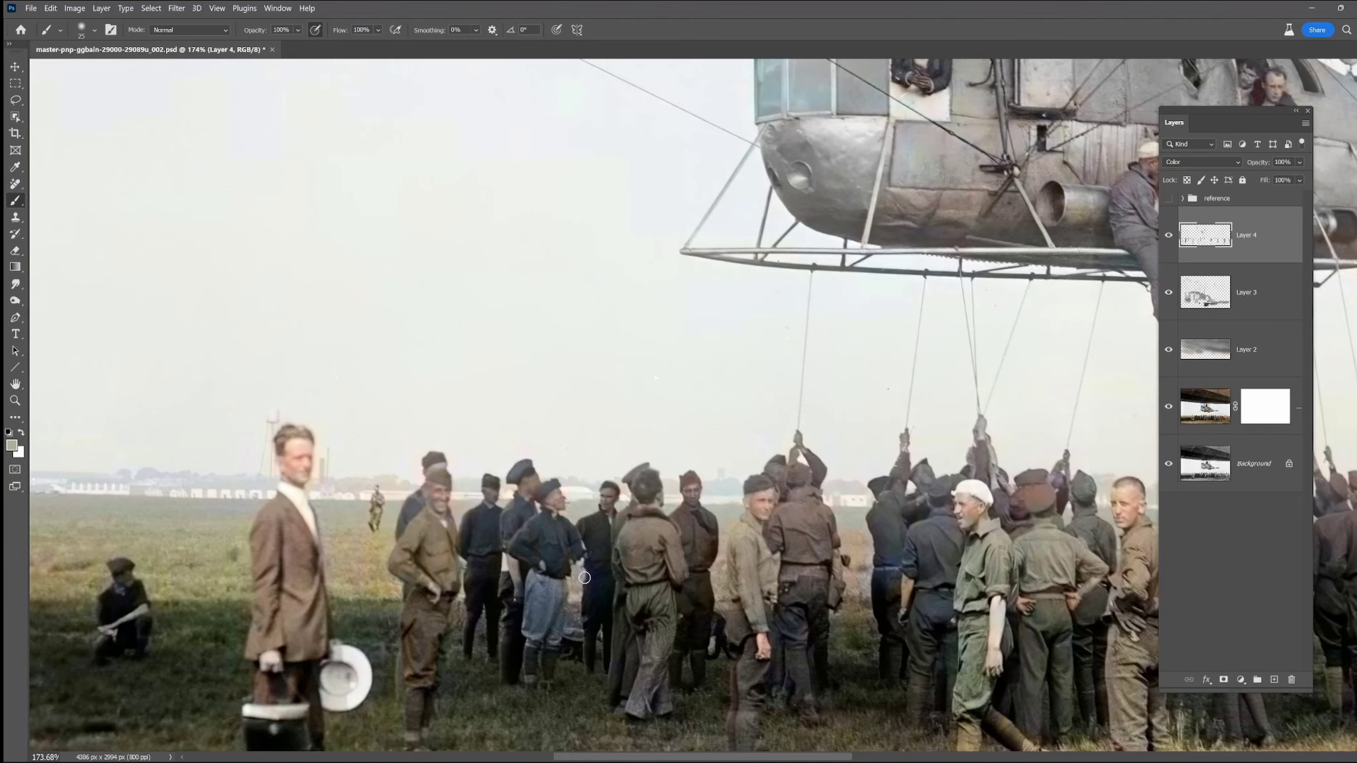
- Paint muted tones sampled from the field over the magenta cast behind the men in brimmed hats
scroll(742, 519, right, 8)
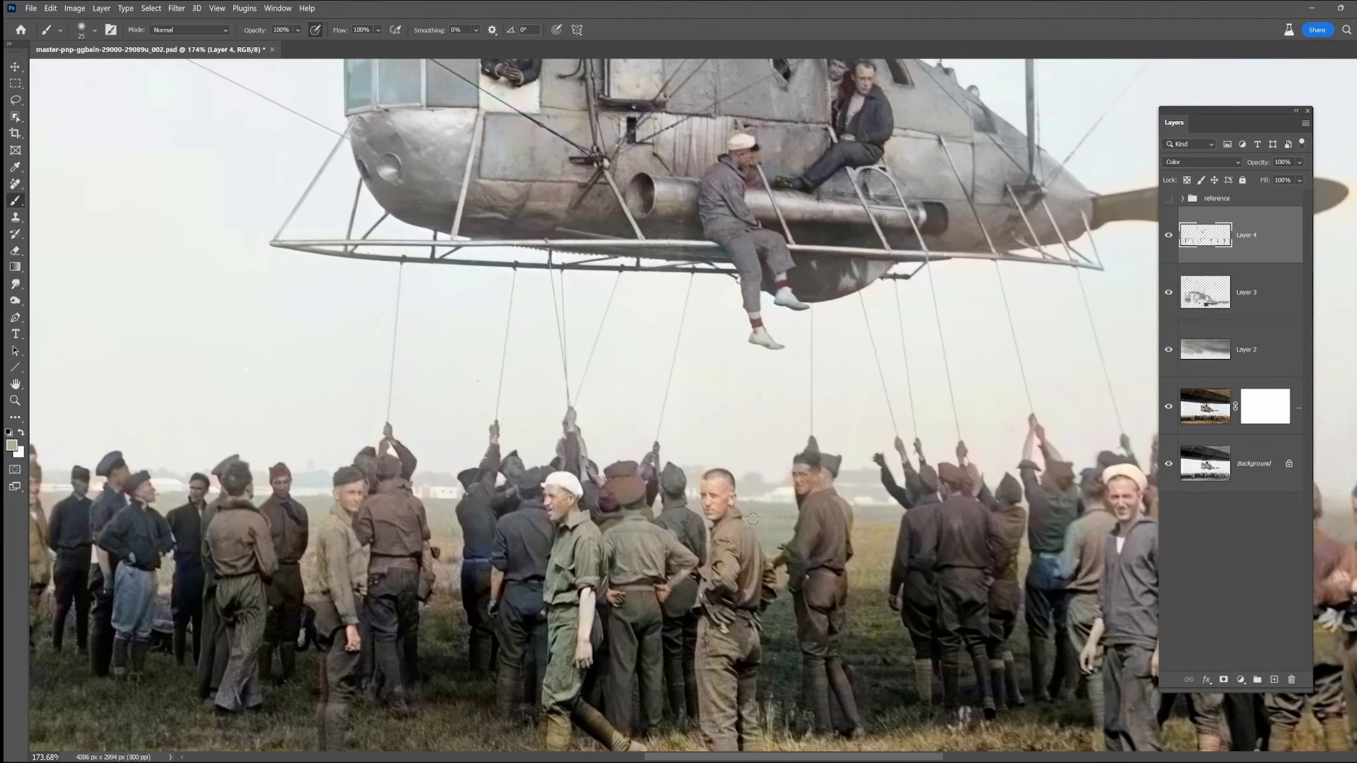
scroll(892, 536, right, 7)
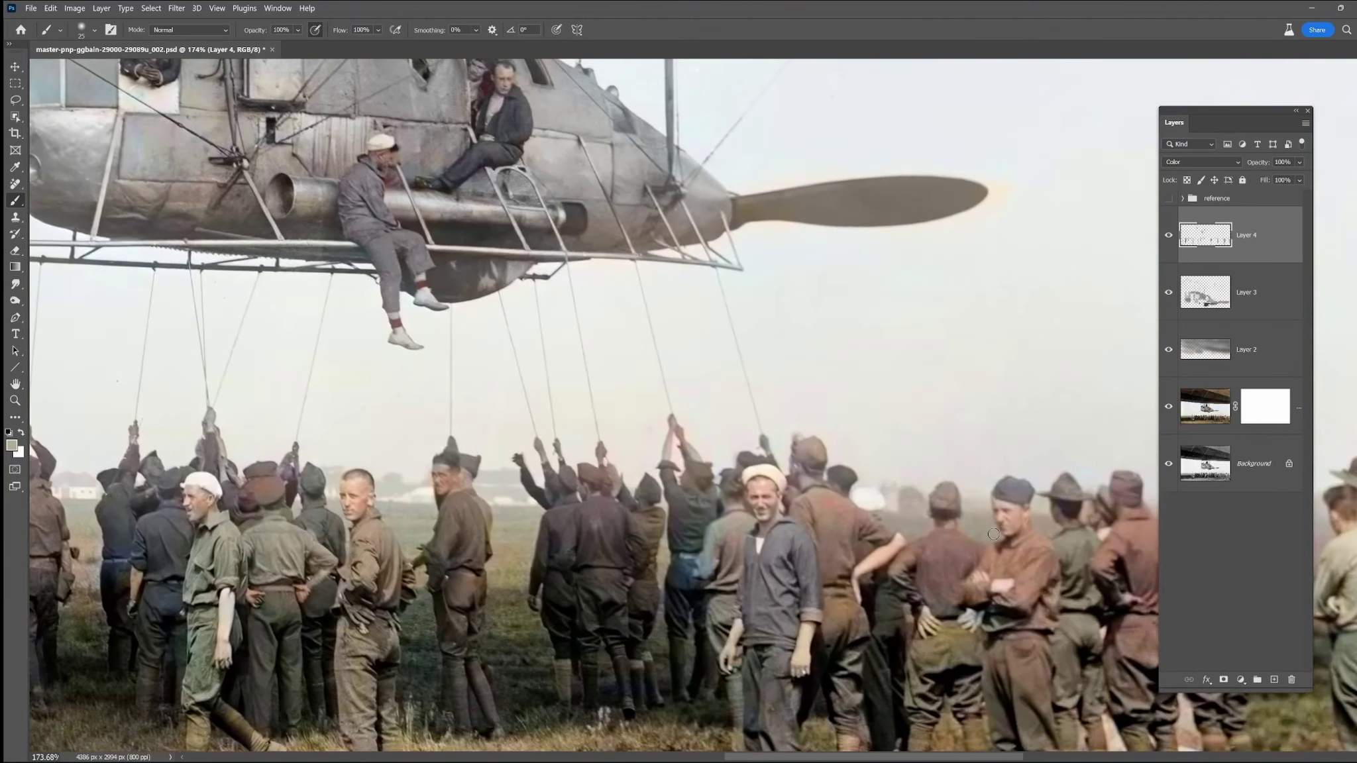
scroll(934, 532, right, 7)
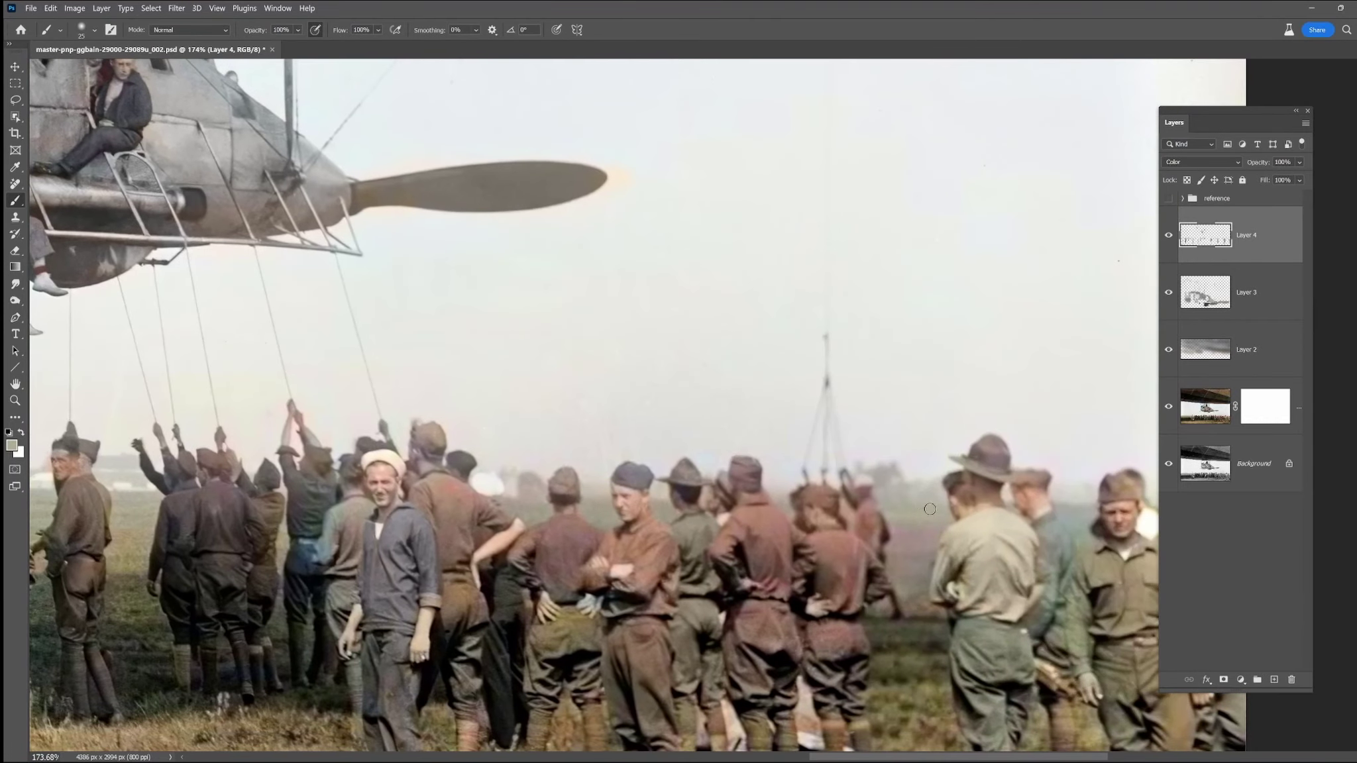
scroll(928, 541, right, 2)
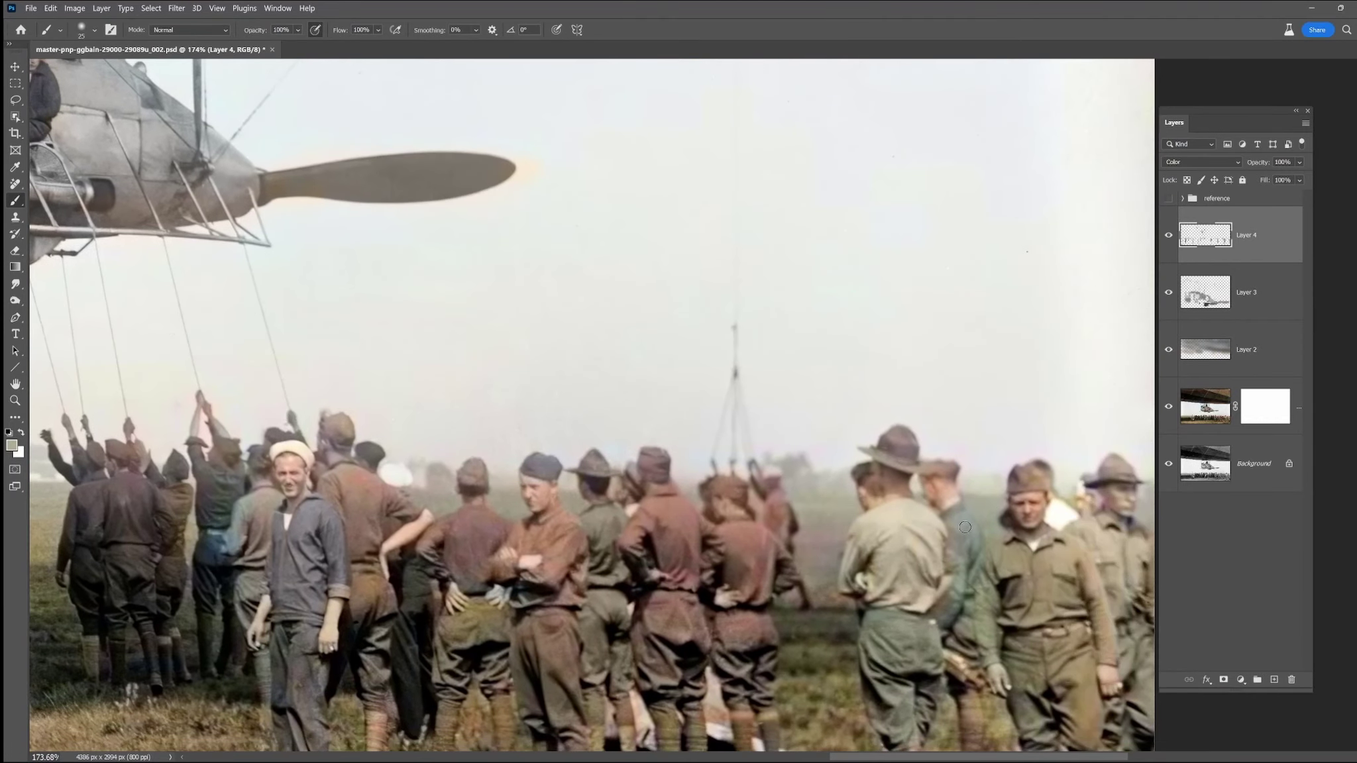
drag(1001, 482, 1005, 493)
alt+click(930, 512)
alt+click(984, 516)
alt+click(832, 523)
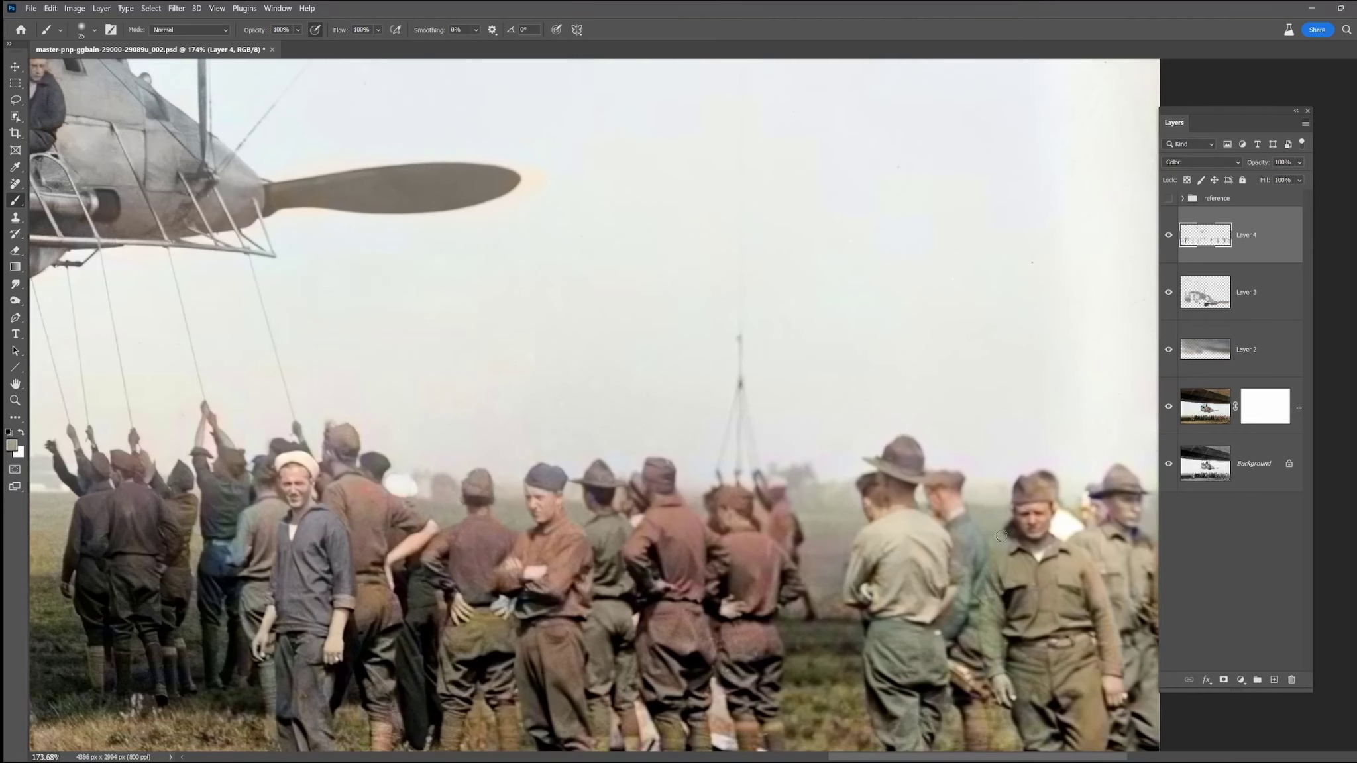
drag(1148, 525, 1008, 506)
- Enlarge the brush to 20 and paint sampled grass tones over the hazy distant field behind the man in the suit
scroll(945, 501, down, 5)
scroll(320, 487, up, 6)
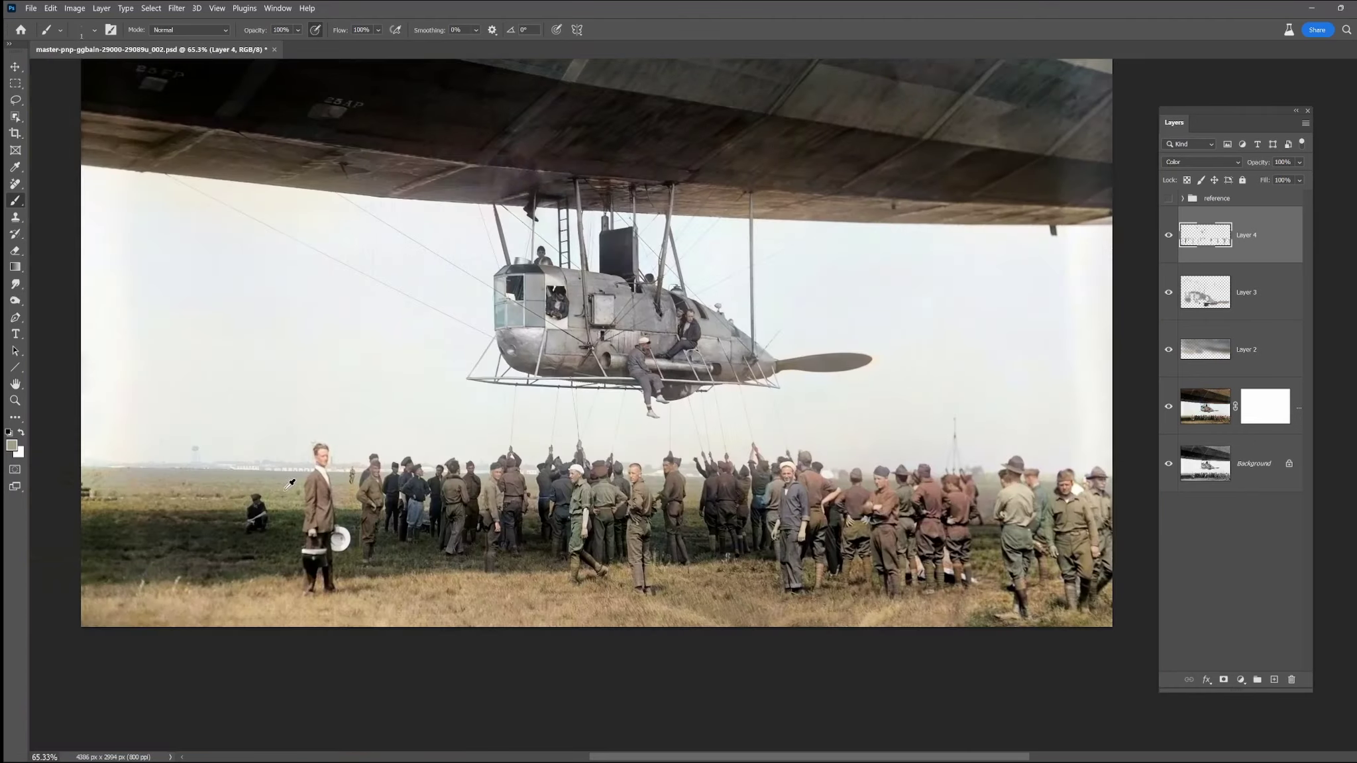
key(bracketright)
key(bracketright)
key(bracketright)
key(bracketright)
key(bracketright)
key(bracketright)
key(bracketright)
key(bracketright)
key(bracketright)
key(bracketright)
key(bracketright)
key(bracketright)
key(bracketleft)
key(bracketleft)
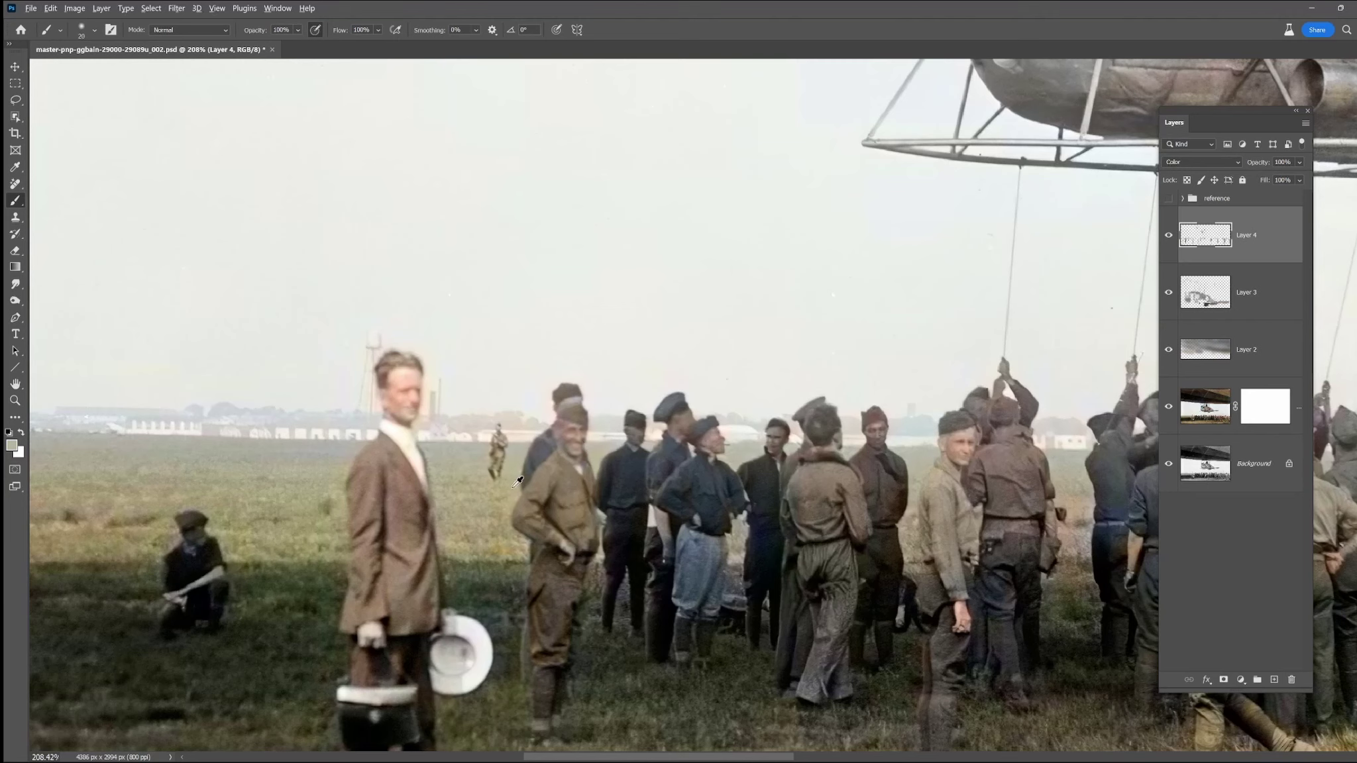
alt+click(702, 580)
alt+click(1069, 535)
- Paint sampled grass tones over the hazy, tinted field showing between the men in the middle of the photo
scroll(905, 523, right, 5)
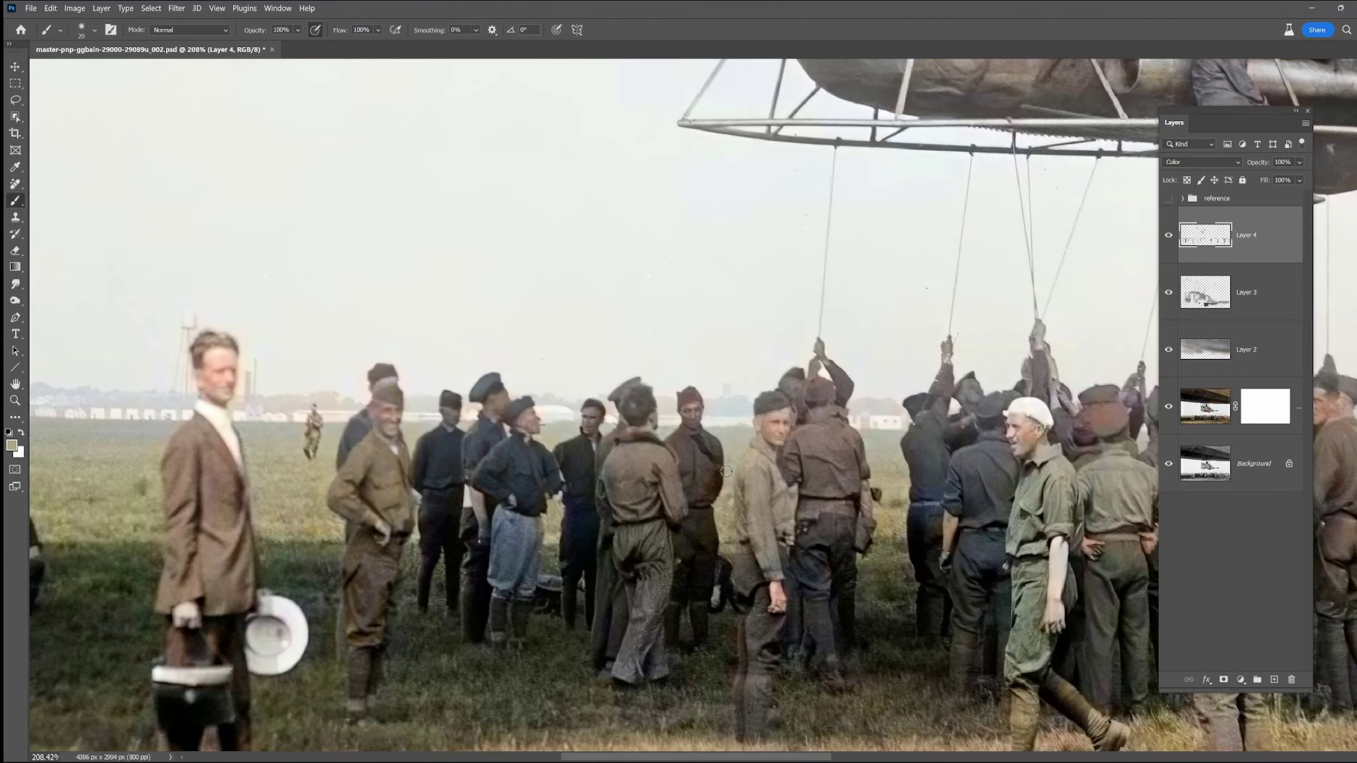
scroll(898, 555, right, 12)
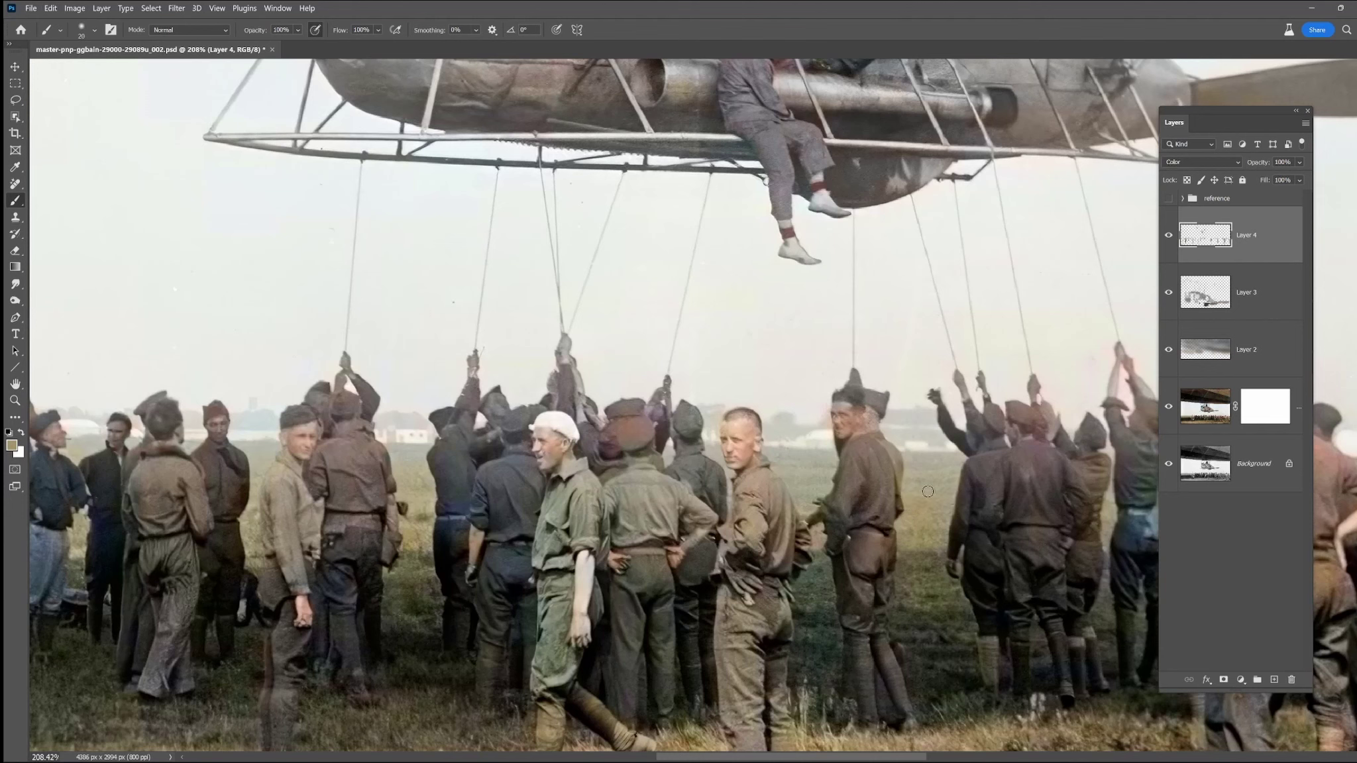
alt+click(834, 569)
scroll(818, 680, right, 5)
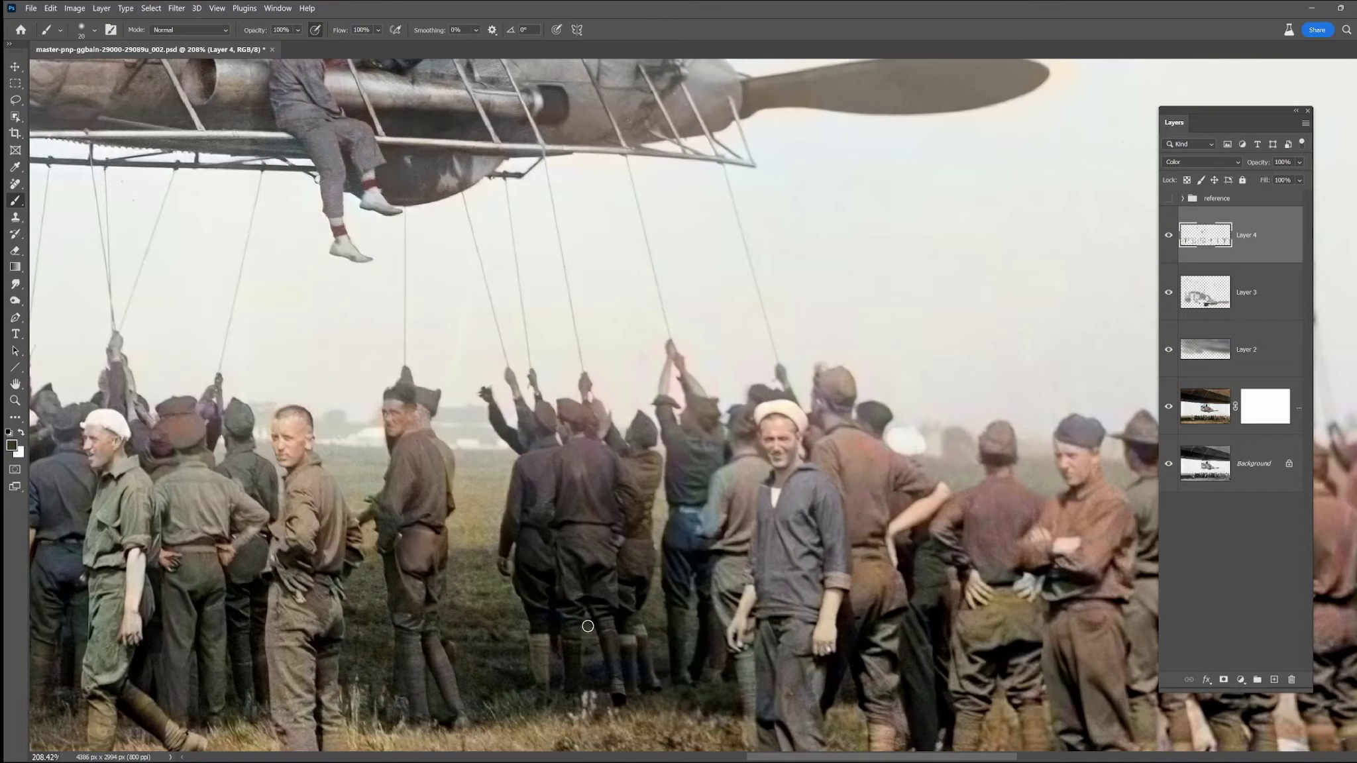
- Paint tones sampled from the field over the color cast behind the men in red-brown shirts and the man in the brimmed hat
scroll(845, 689, right, 5)
scroll(845, 689, down, 1)
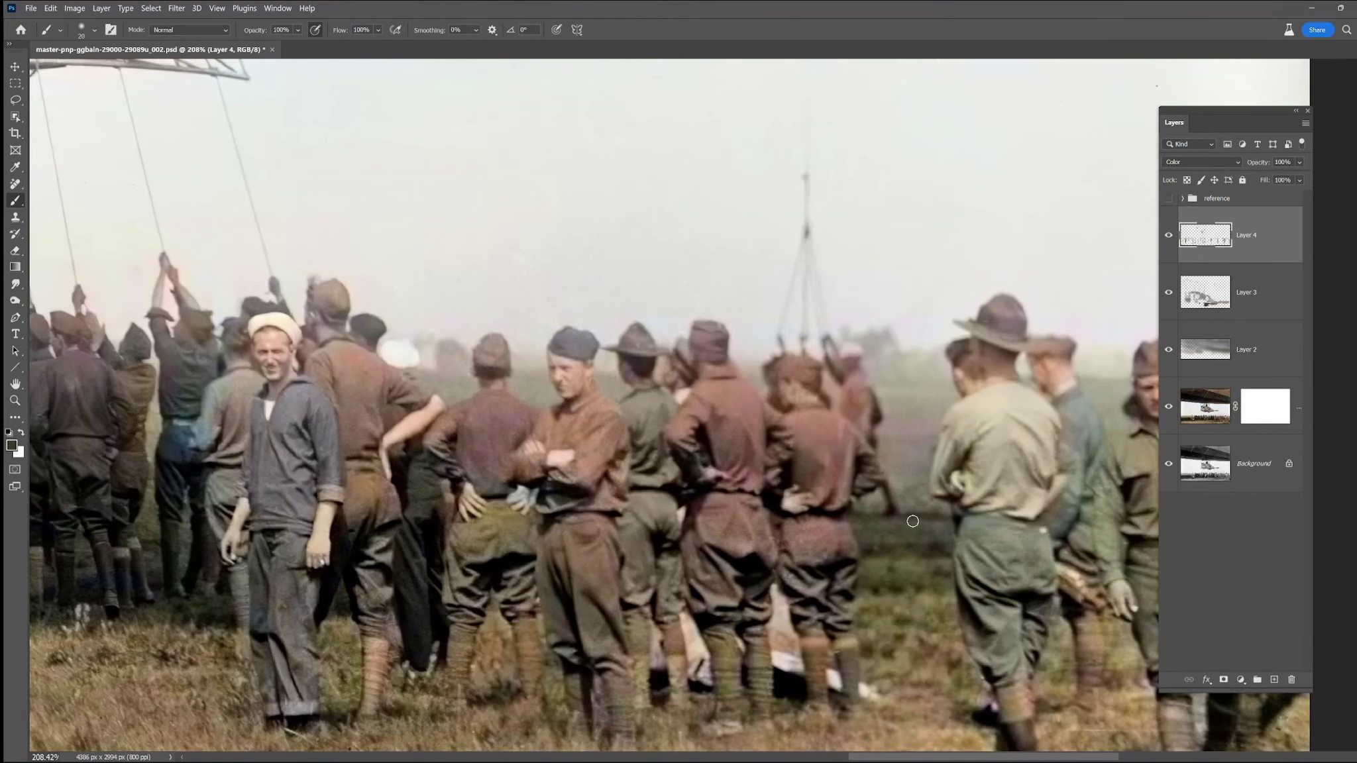
scroll(981, 690, right, 3)
alt+click(608, 443)
alt+click(631, 537)
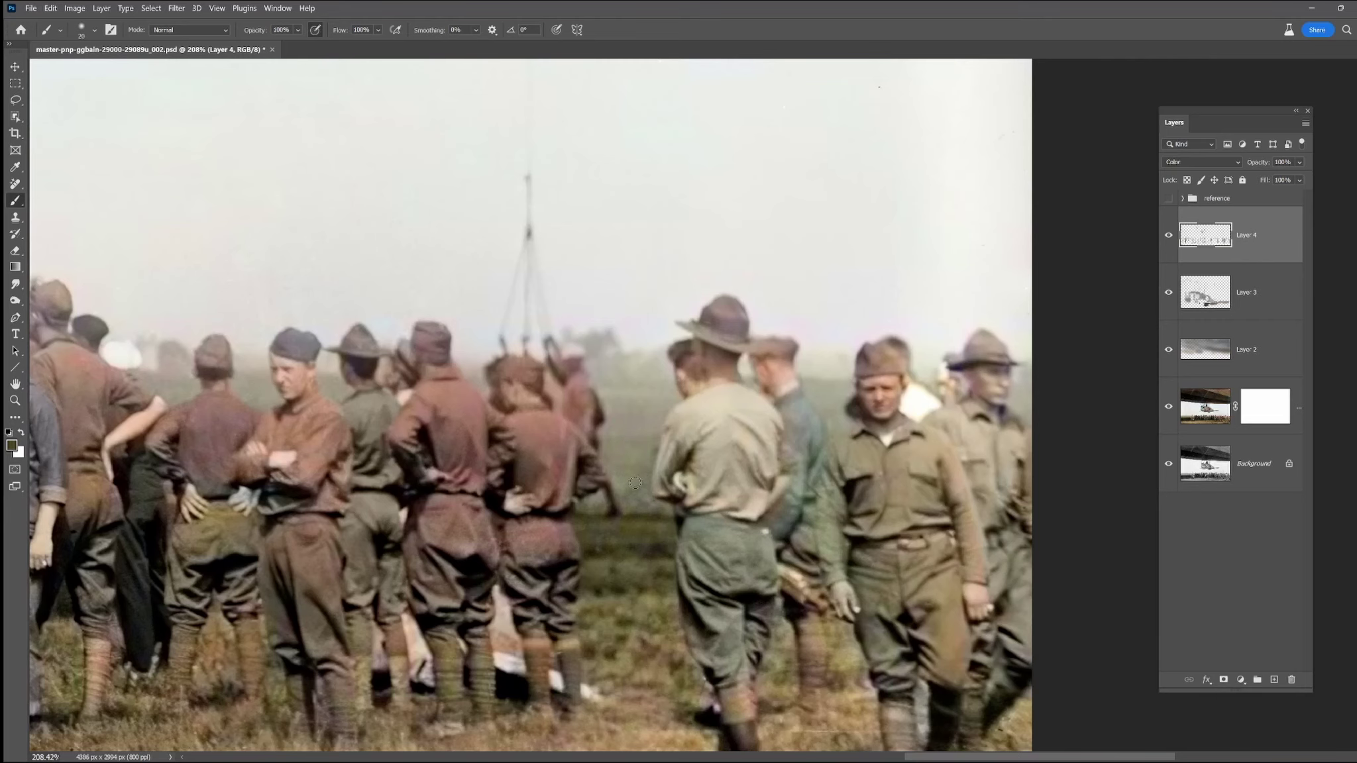
scroll(700, 543, down, 5)
alt+click(350, 484)
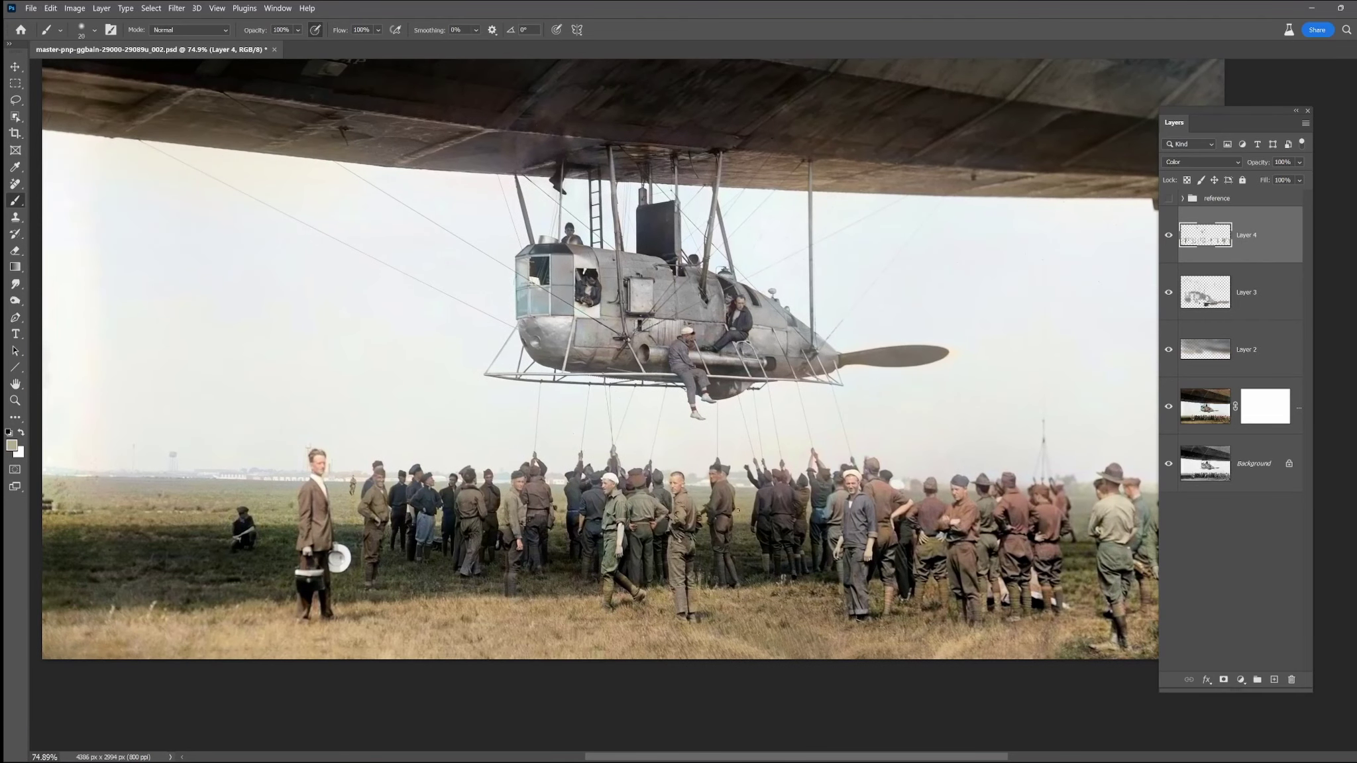
- Paint pale tones sampled from the sky over the distant white buildings and the yellowish halo around the propeller
alt+click(1000, 451)
drag(224, 458, 534, 497)
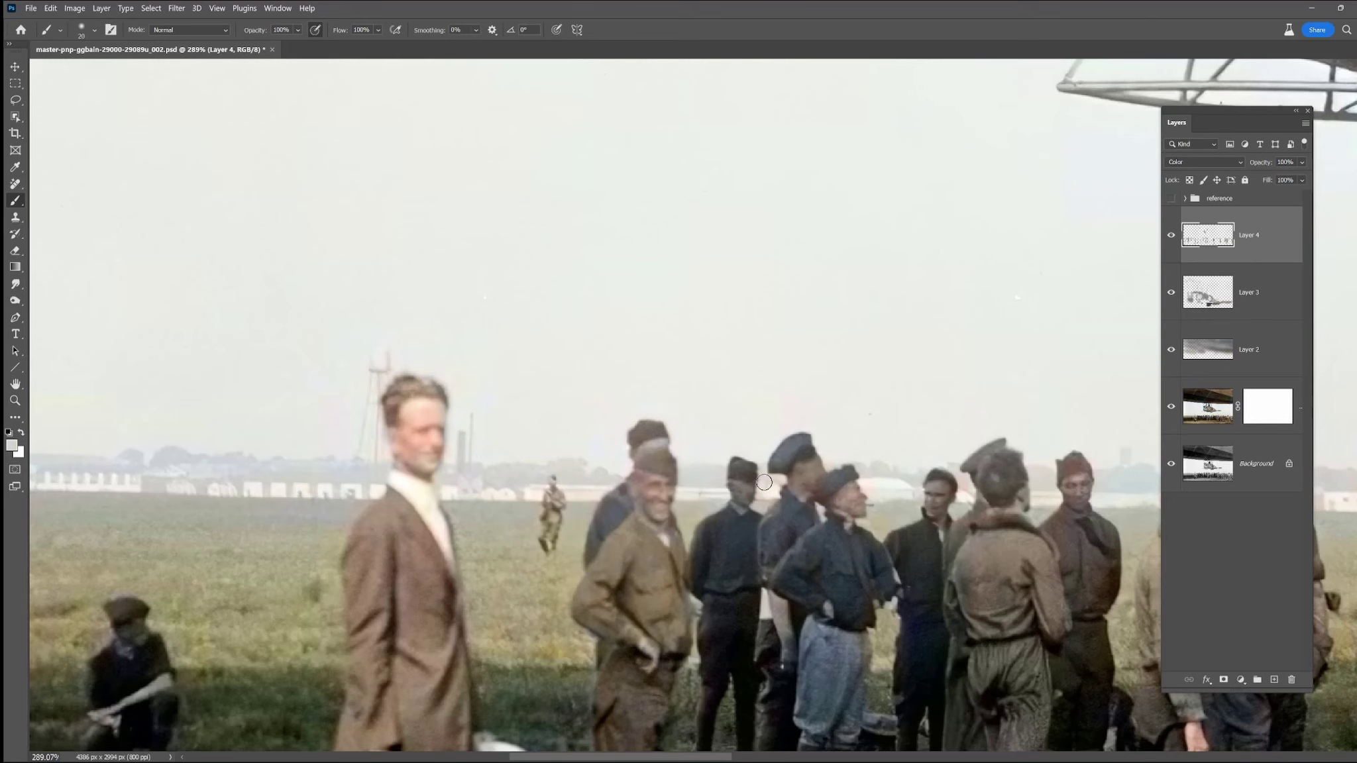
scroll(884, 472, right, 2)
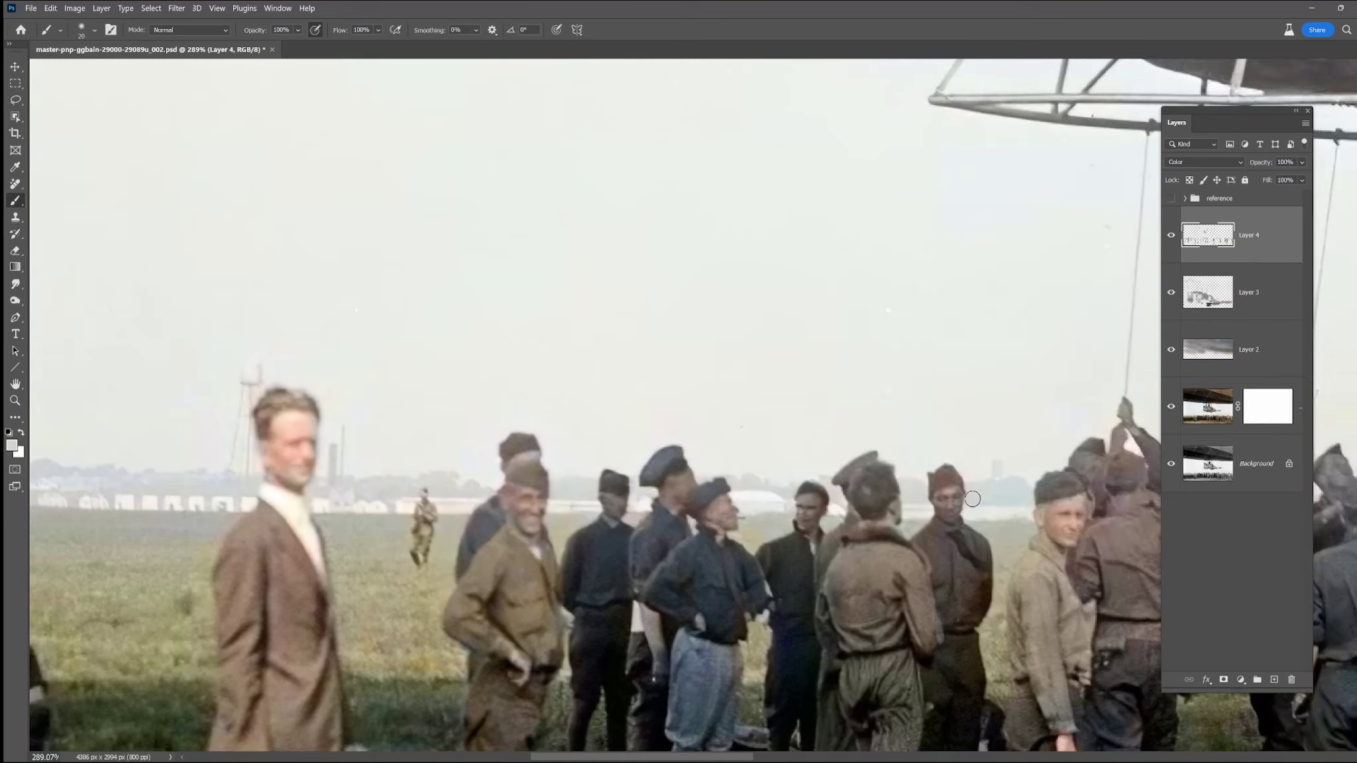
scroll(972, 498, up, 9)
scroll(928, 510, right, 5)
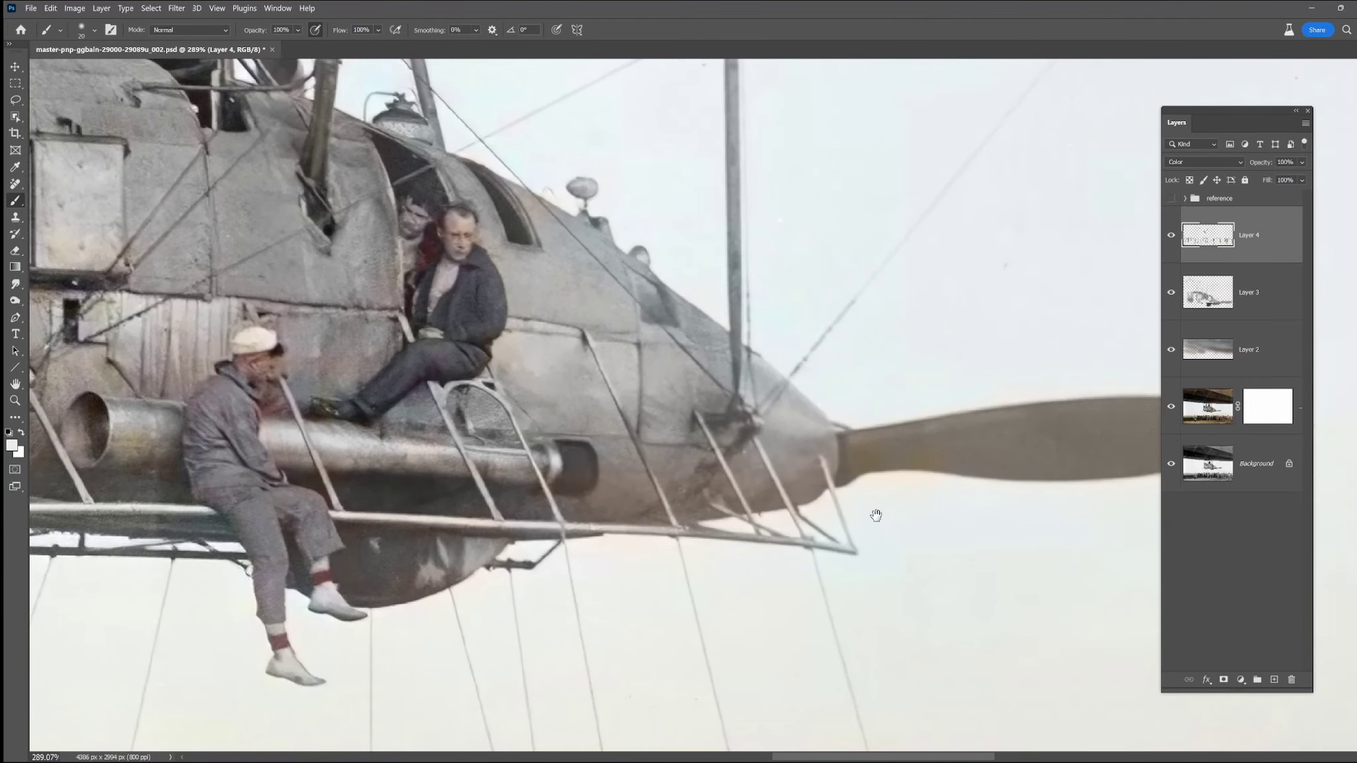
drag(875, 515, 713, 509)
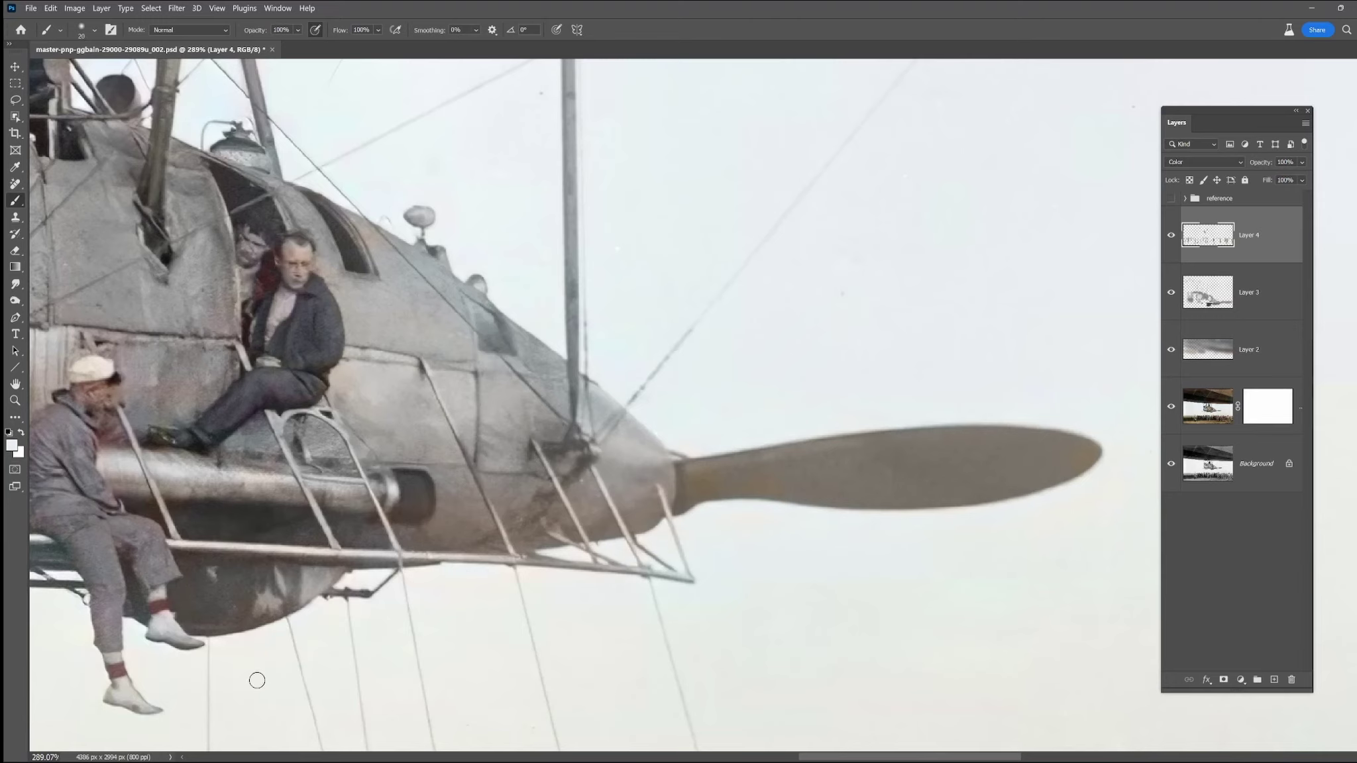
scroll(659, 611, down, 6)
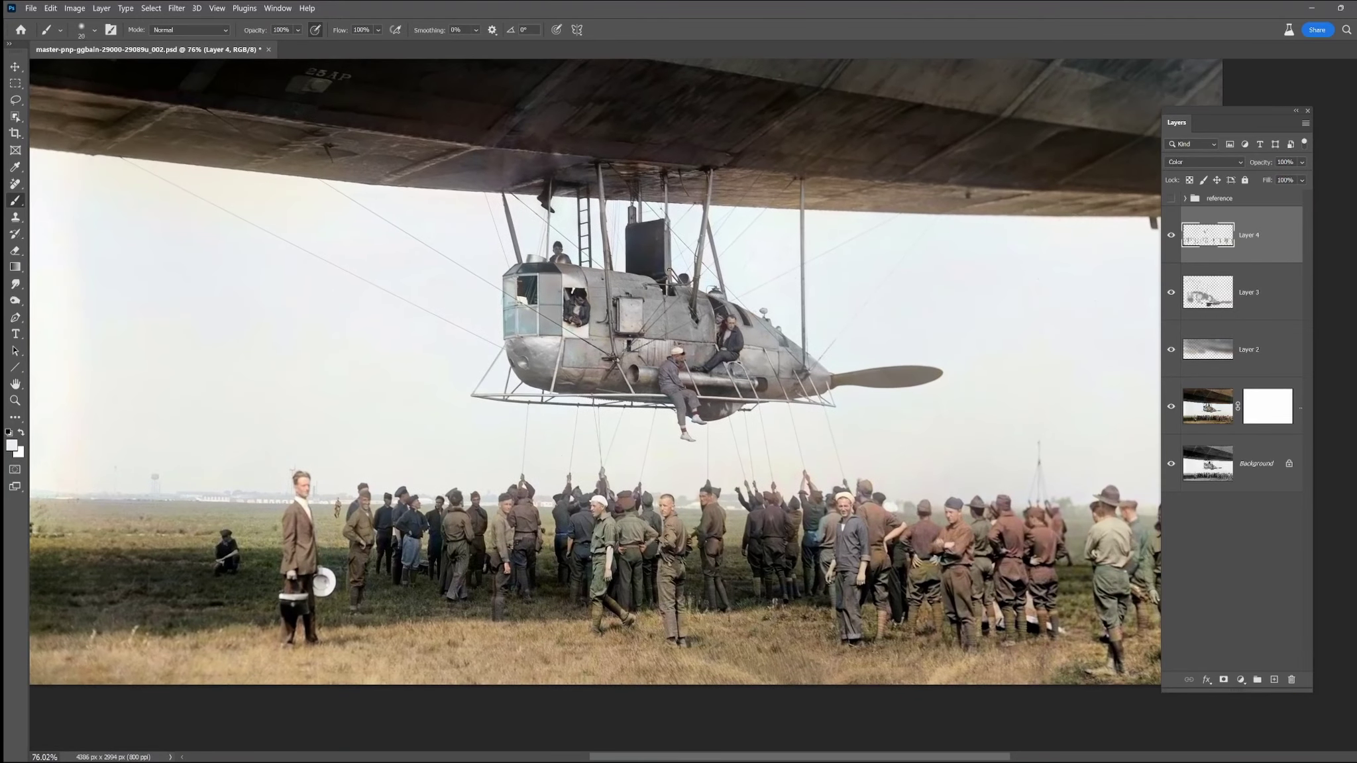
- Enlarge the brush considerably and paint the pale sky tone over the yellow cast in the sky beside the gondola
drag(669, 271, 879, 299)
key(bracketright)
key(bracketright)
key(bracketright)
key(bracketright)
key(bracketright)
key(bracketright)
key(bracketright)
key(bracketright)
key(bracketright)
key(bracketright)
key(bracketright)
key(bracketright)
key(bracketright)
key(bracketright)
key(bracketright)
key(bracketright)
key(bracketright)
key(bracketright)
key(bracketright)
key(bracketleft)
key(bracketleft)
drag(273, 214, 269, 445)
key(bracketleft)
key(bracketleft)
key(bracketleft)
scroll(925, 399, down, 3)
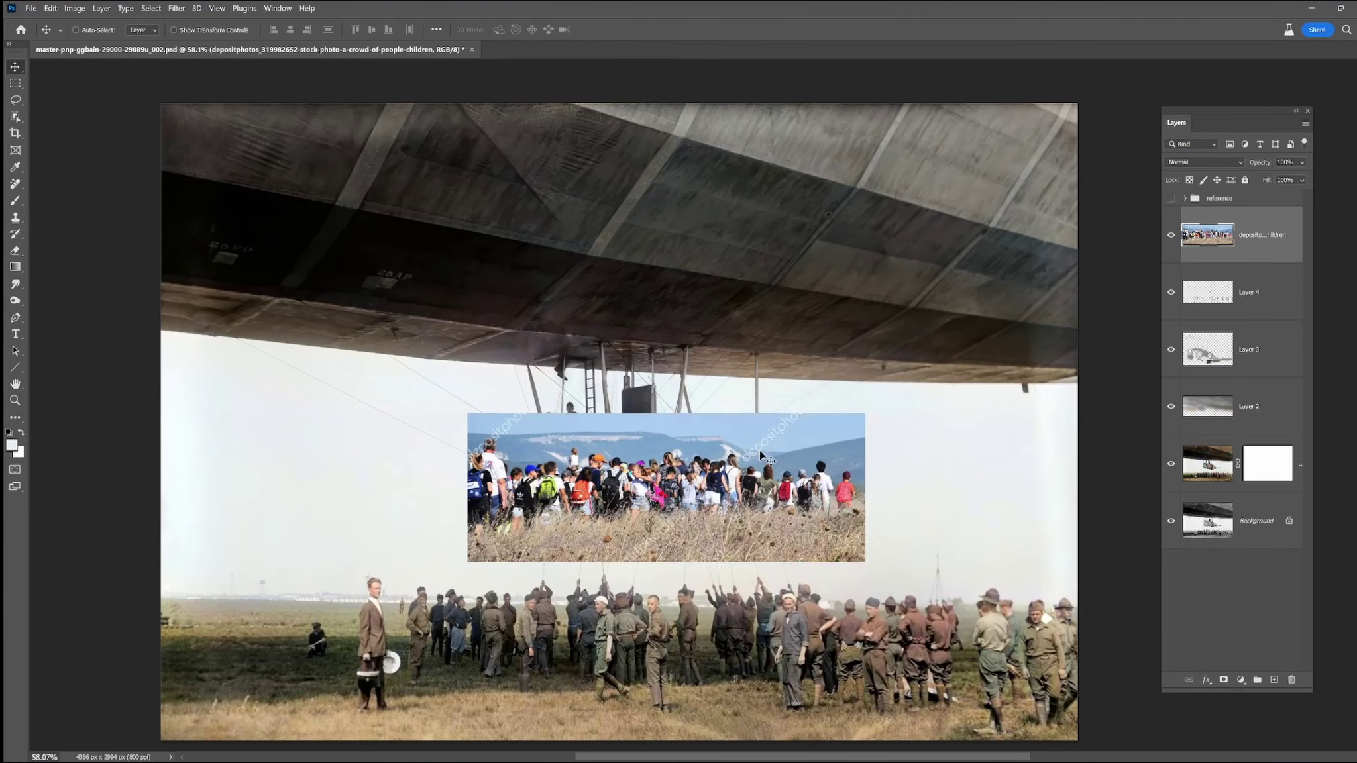
- Move the reference photo of the backpack-wearing crowd over the sky, directly above the men, for sampling
drag(761, 454, 632, 437)
scroll(428, 541, up, 6)
drag(428, 541, 326, 448)
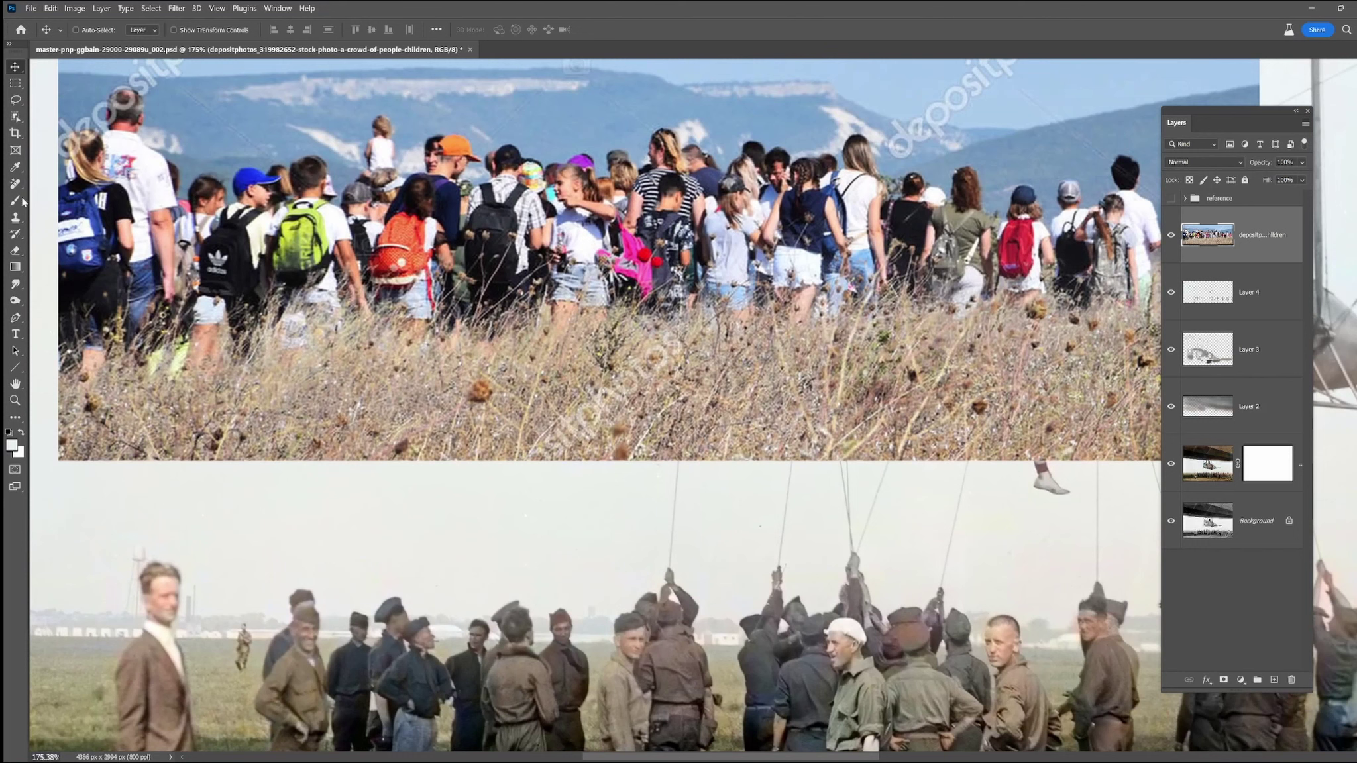
- Add a new layer above the crowd reference photo and set its blending mode to Color
click(22, 200)
click(1273, 679)
click(1202, 162)
click(1173, 468)
key(ctrl+z)
- Paint skin tones sampled from the reference crowd over the faces of the soldiers standing near the man in the suit
click(15, 167)
click(14, 200)
alt+click(450, 163)
drag(618, 633, 623, 648)
drag(630, 636, 638, 648)
drag(561, 628, 562, 640)
drag(477, 634, 478, 642)
alt+click(562, 173)
alt+click(562, 241)
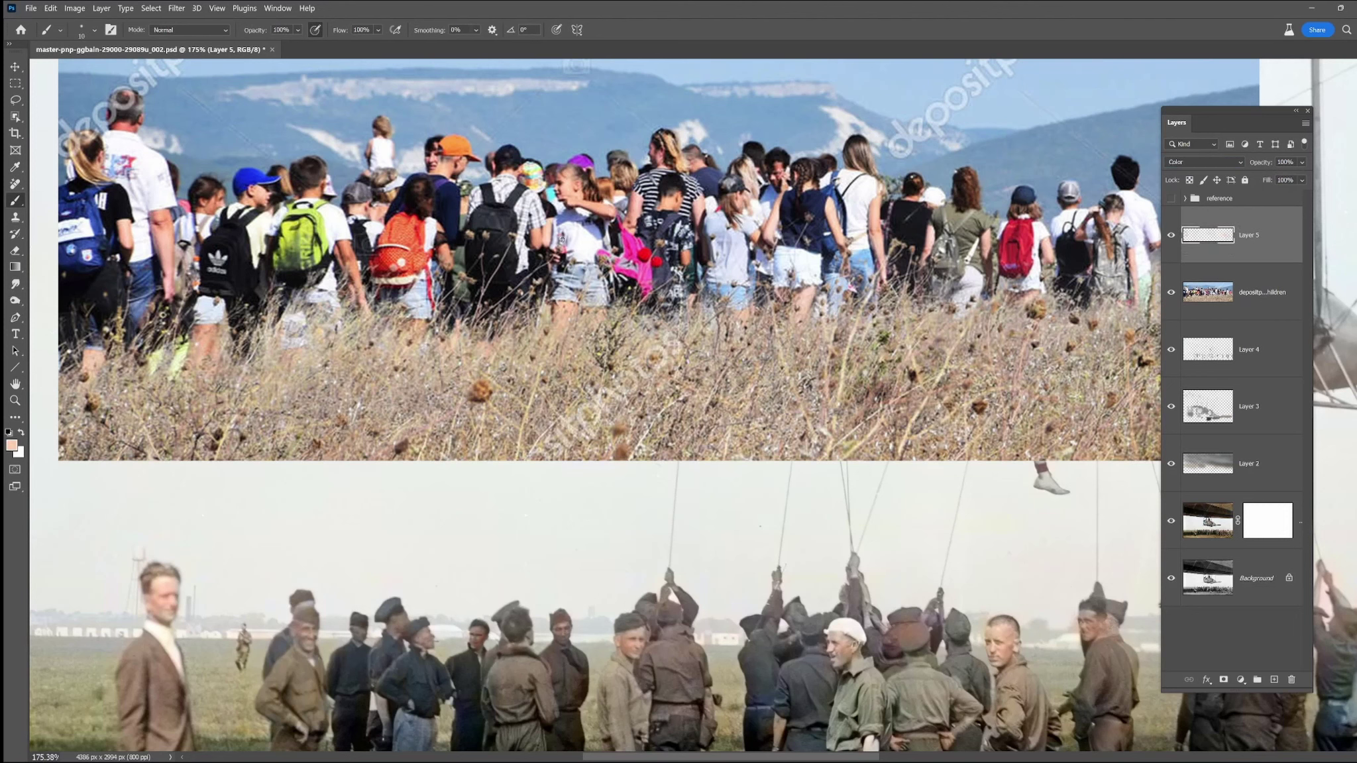
scroll(501, 659, up, 8)
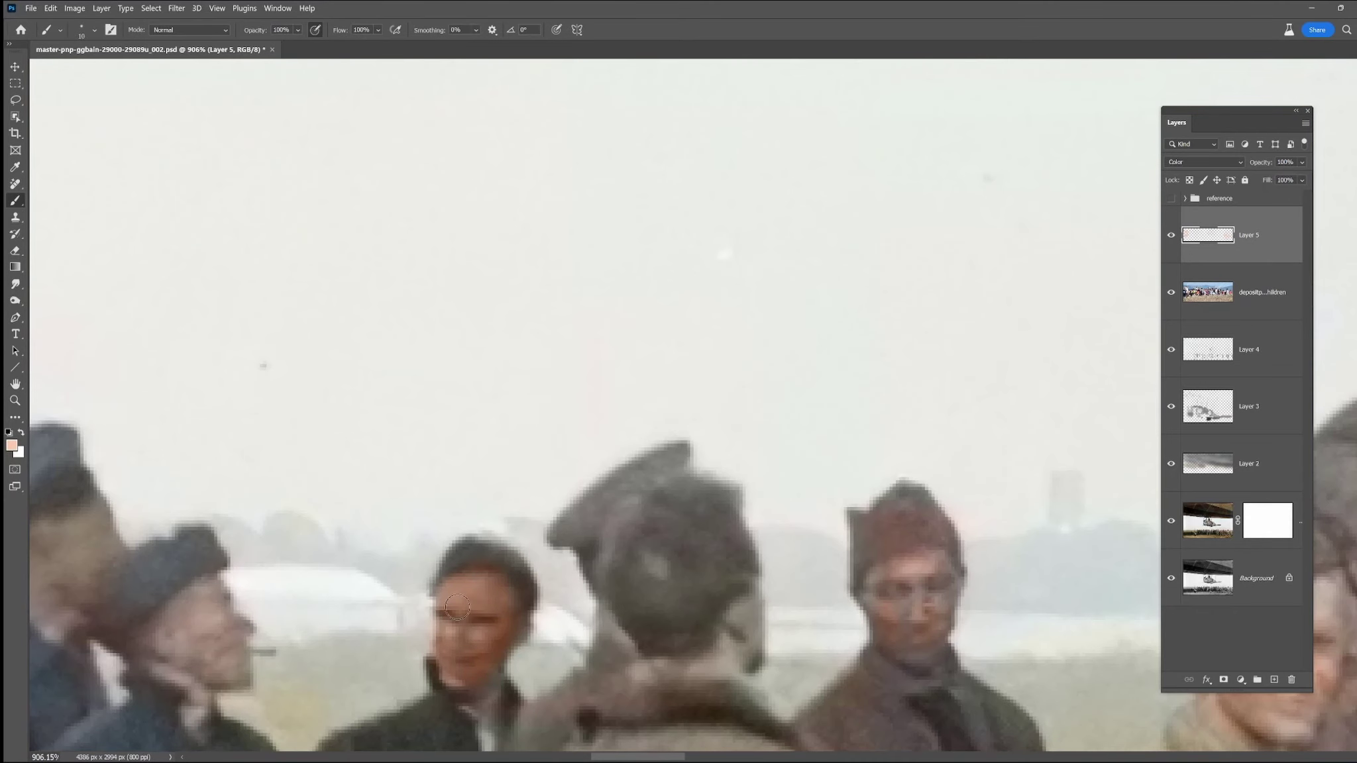
scroll(550, 581, down, 7)
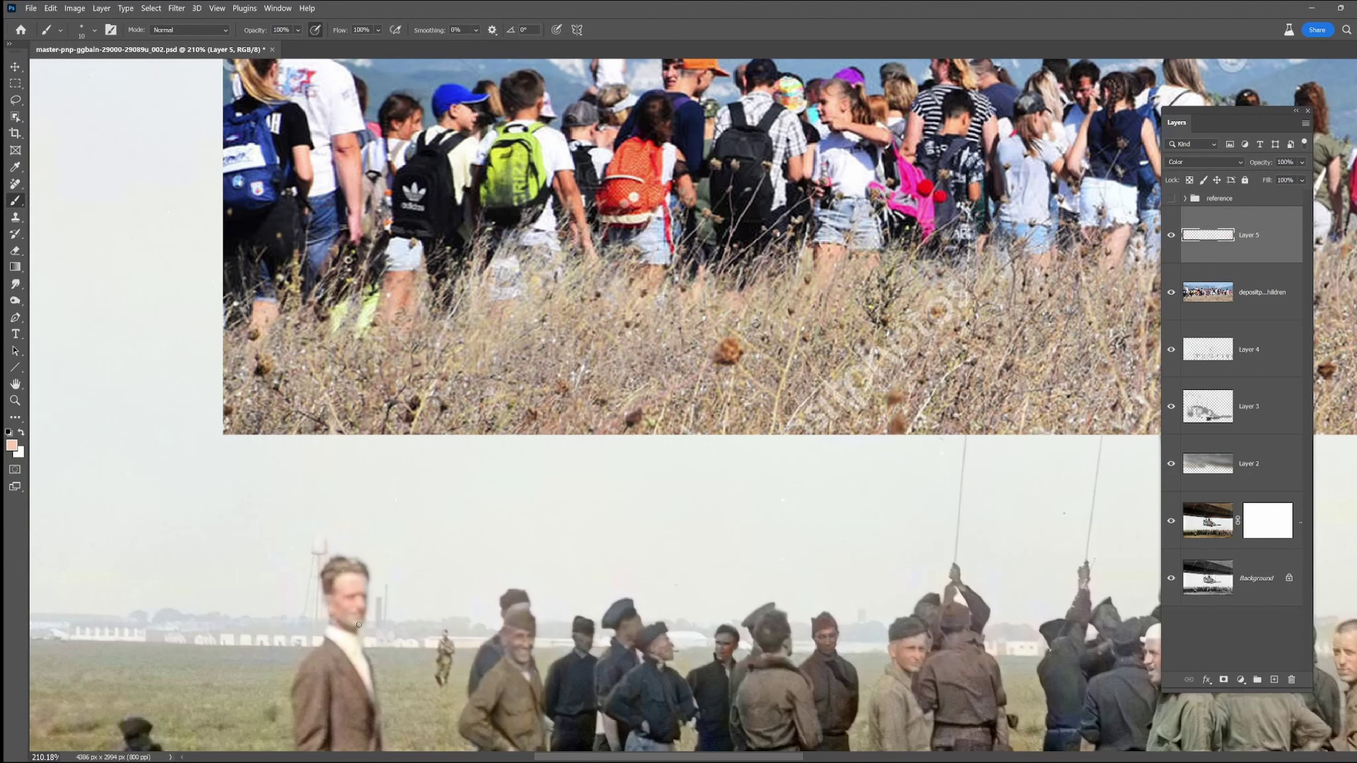
- Paint sampled skin tones over the faces of the man in the suit and the bareheaded soldier facing the camera
alt+click(334, 598)
alt+click(362, 605)
drag(1018, 650, 546, 627)
mouse_move(884, 610)
mouse_down()
mouse_move(892, 638)
mouse_move(872, 636)
mouse_move(881, 660)
mouse_up()
alt+click(888, 636)
alt+click(874, 653)
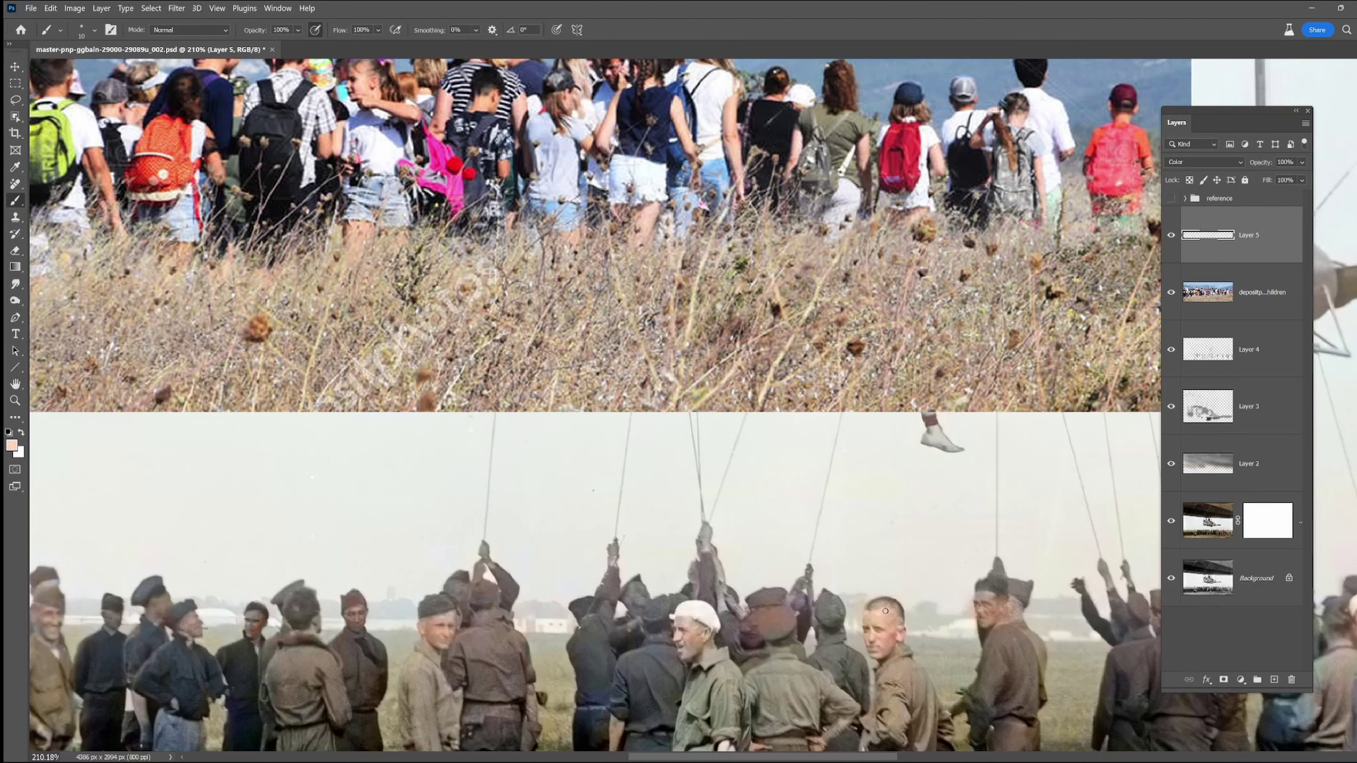
- Paint skin tones sampled from the reference crowd over the face and forearm of the man in the white cap and green shirt
alt+click(520, 105)
alt+click(700, 638)
alt+click(681, 146)
scroll(693, 457, down, 3)
alt+click(736, 700)
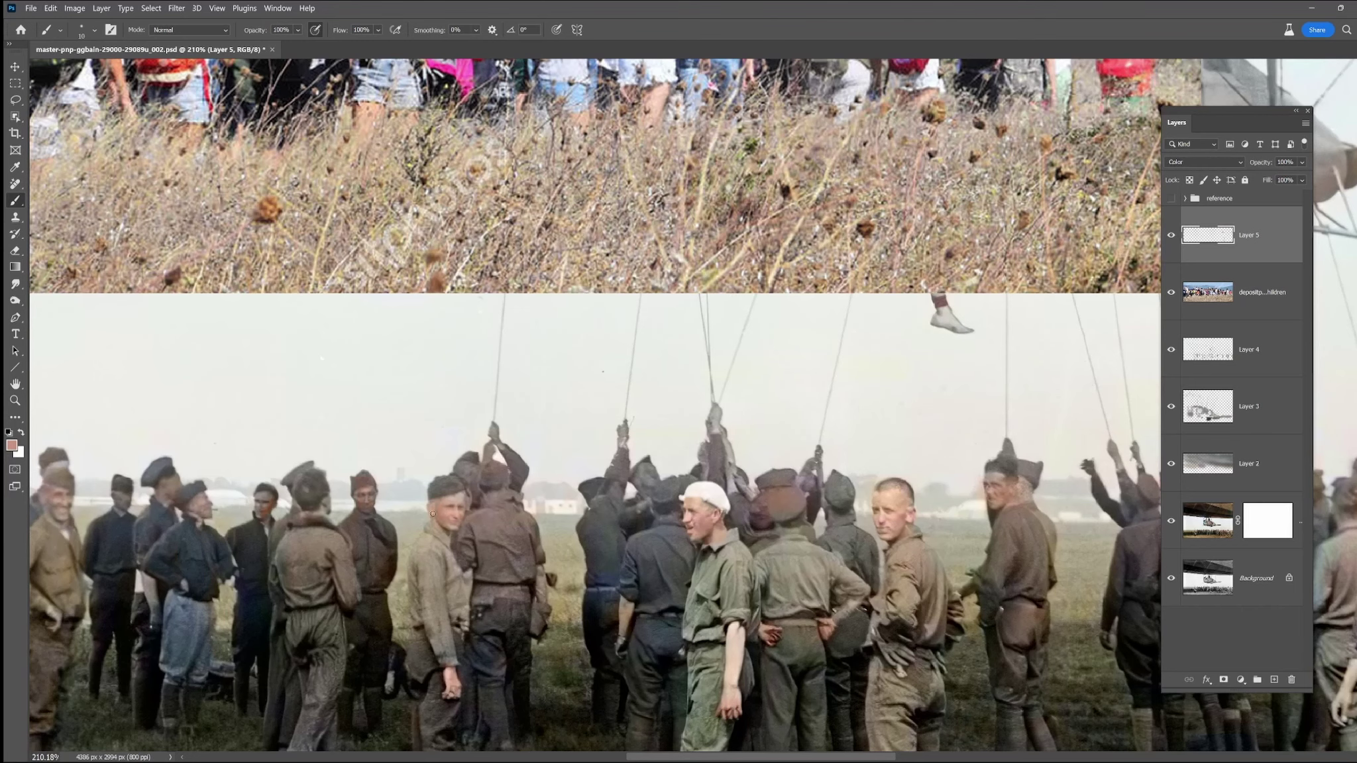
- Sample pink and tan skin tones from the reference crowd and paint the smiling sailor's face with them
scroll(1004, 626, right, 8)
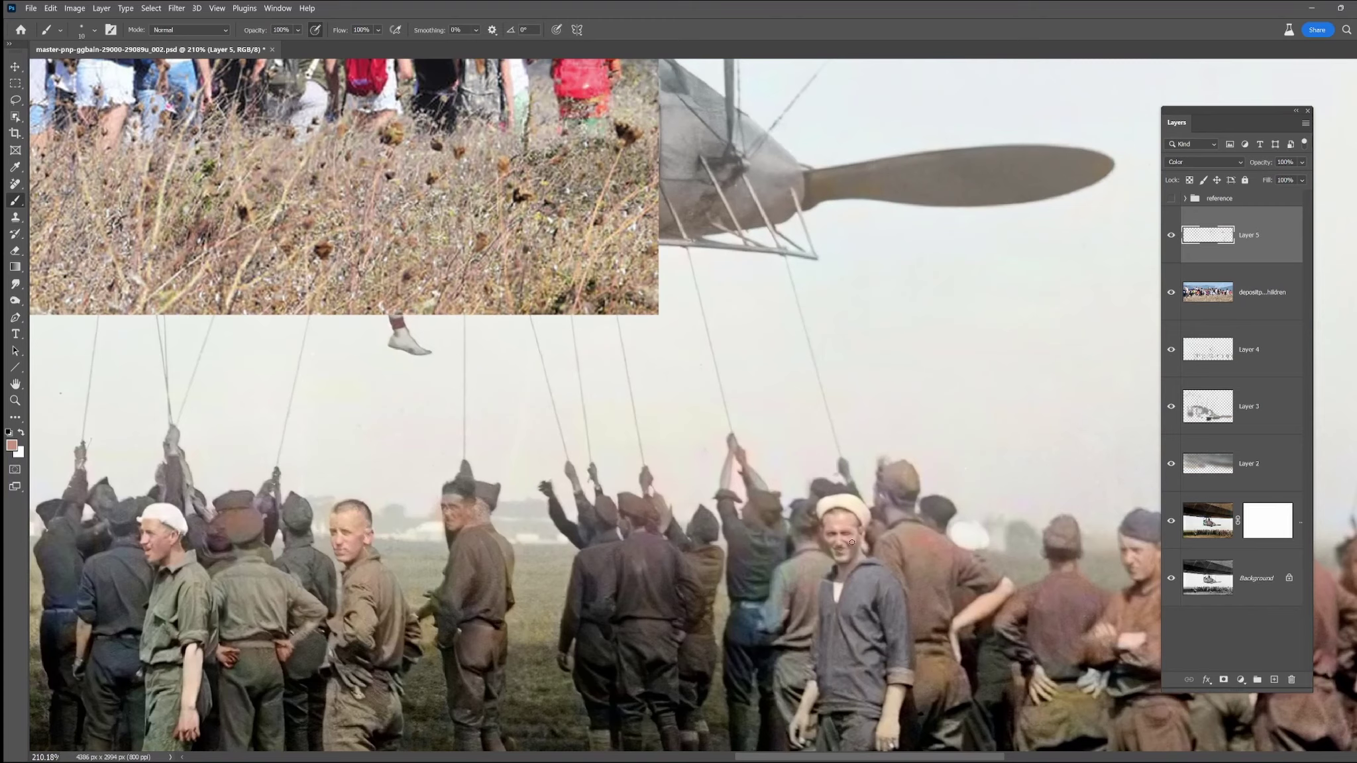
drag(592, 333, 875, 549)
alt+click(372, 173)
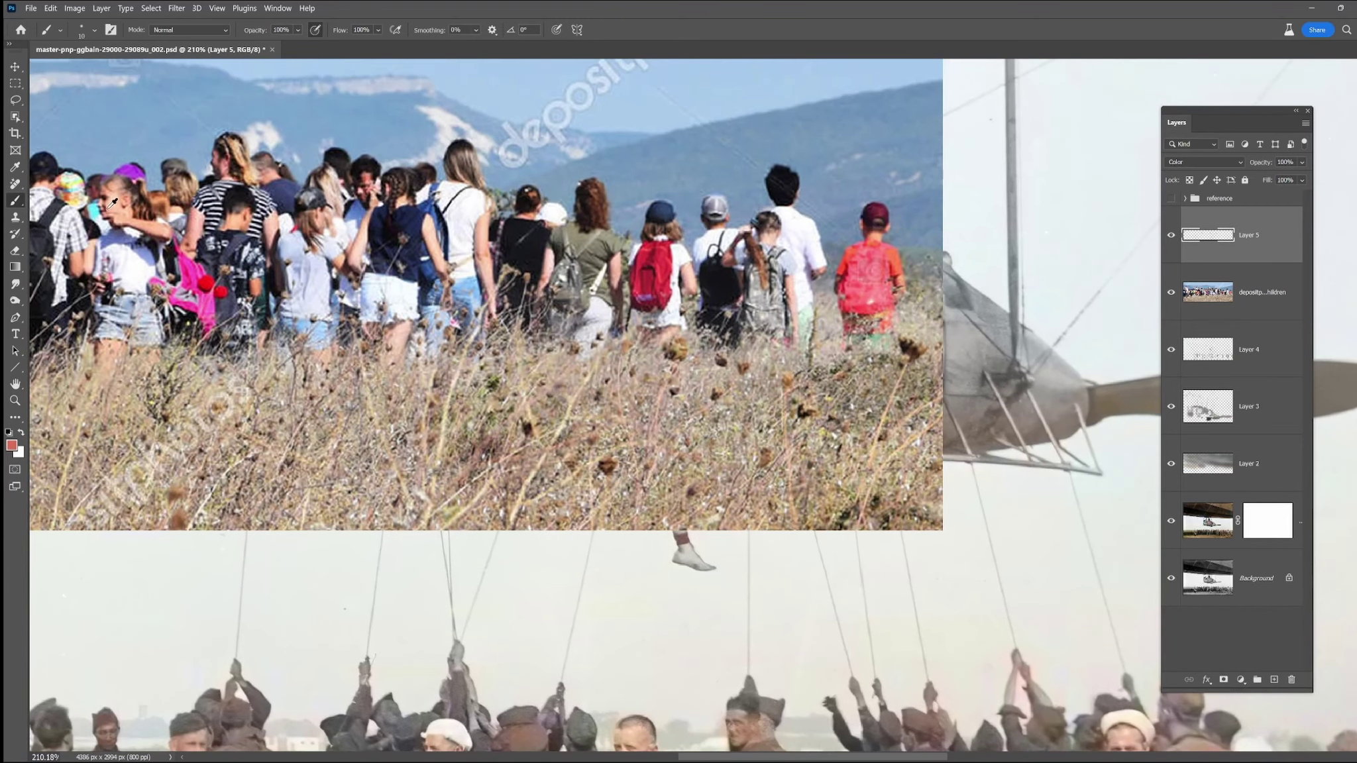
alt+click(112, 204)
drag(1135, 627, 940, 455)
alt+click(931, 544)
alt+click(925, 558)
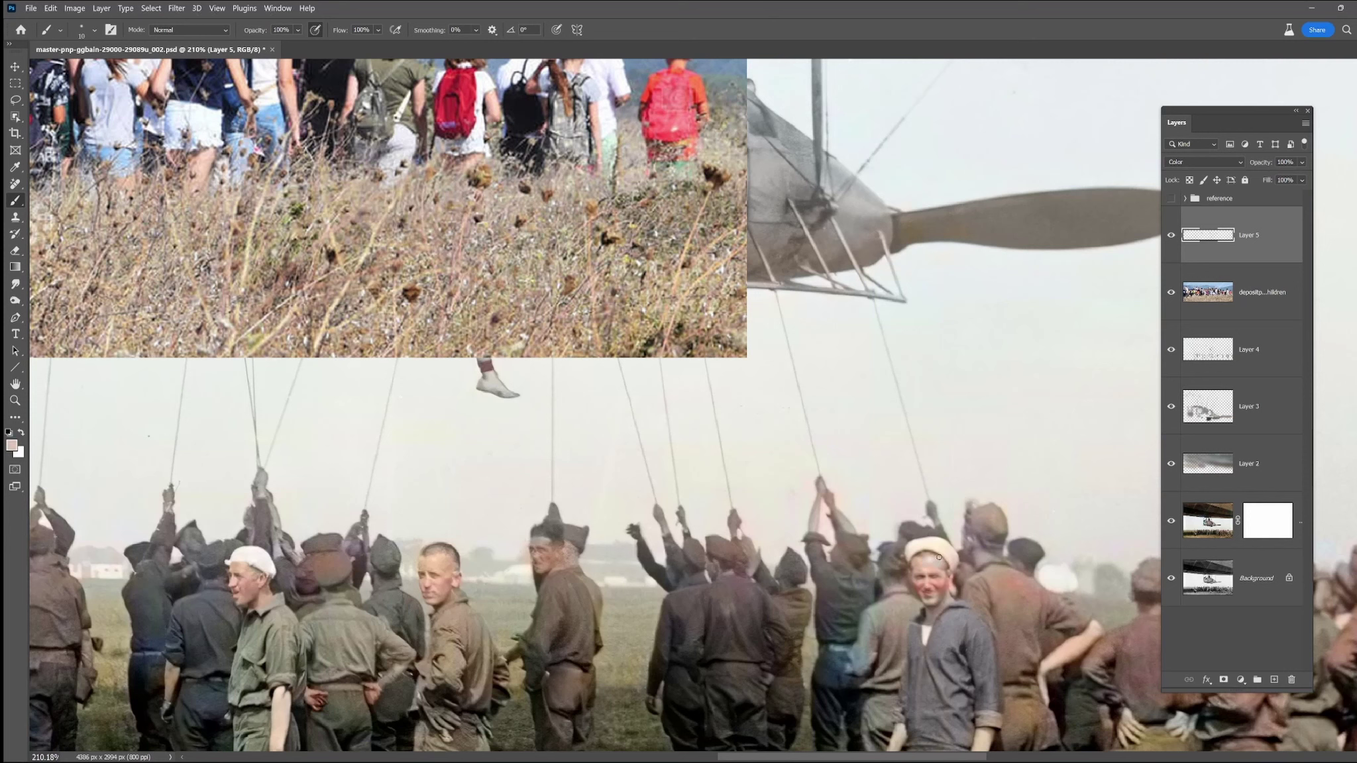
alt+click(943, 565)
alt+click(905, 553)
alt+click(292, 69)
alt+click(947, 581)
alt+click(940, 596)
- Paint sampled neutral tones over the blue-green tint on the shirt of the man behind the sailor, resizing the brush as needed
alt+click(920, 661)
key(bracketright)
key(bracketright)
key(bracketright)
alt+click(945, 567)
key(bracketleft)
key(bracketleft)
key(bracketleft)
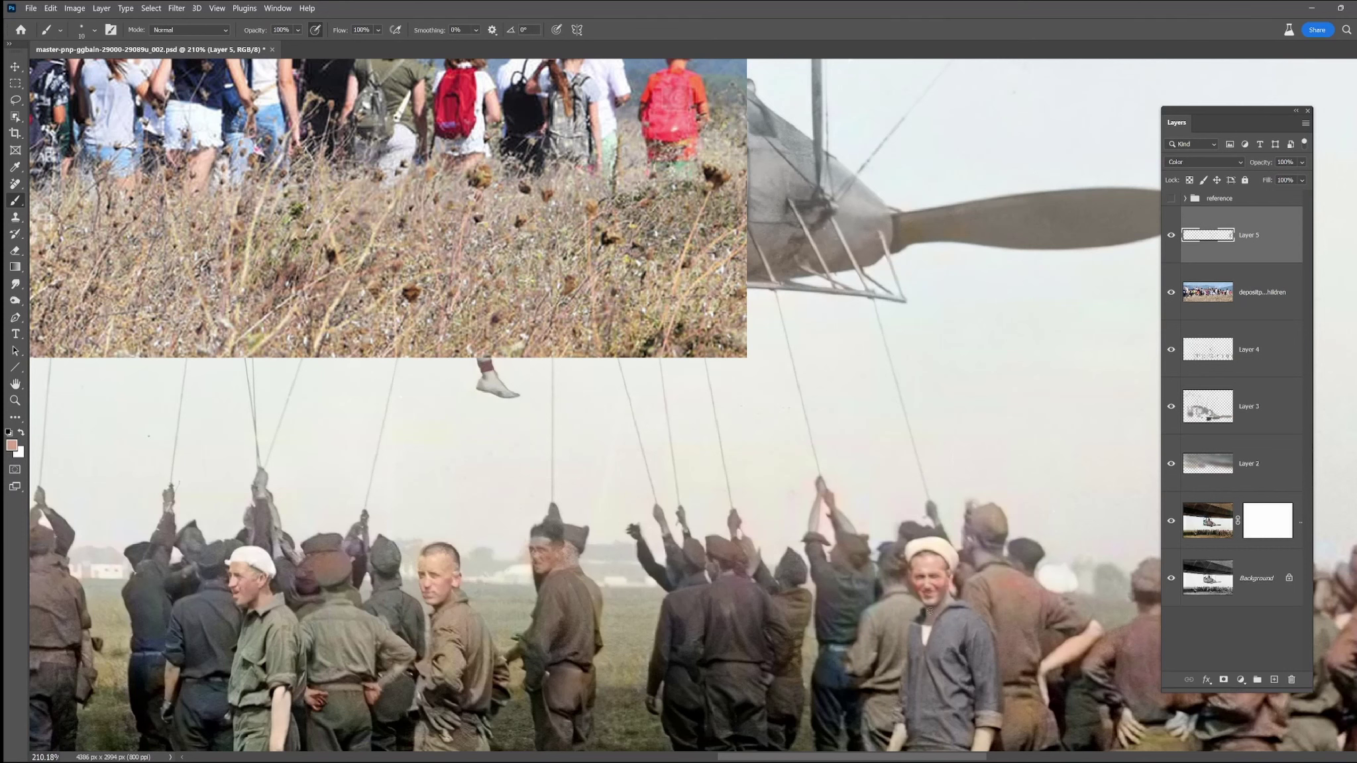
- Paint skin tones sampled from the sailor over his arms and over the faces and hands of the uniformed men facing the camera
scroll(953, 601, down, 5)
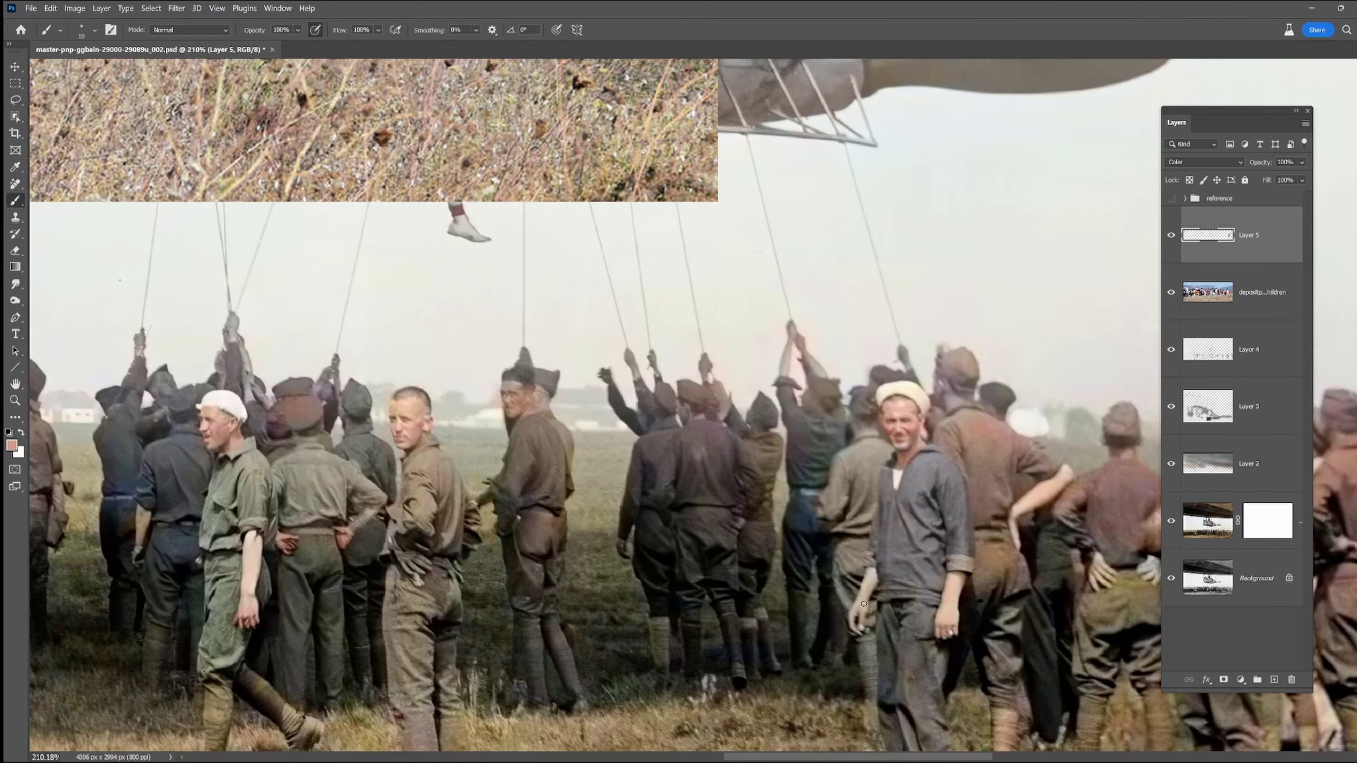
alt+click(948, 585)
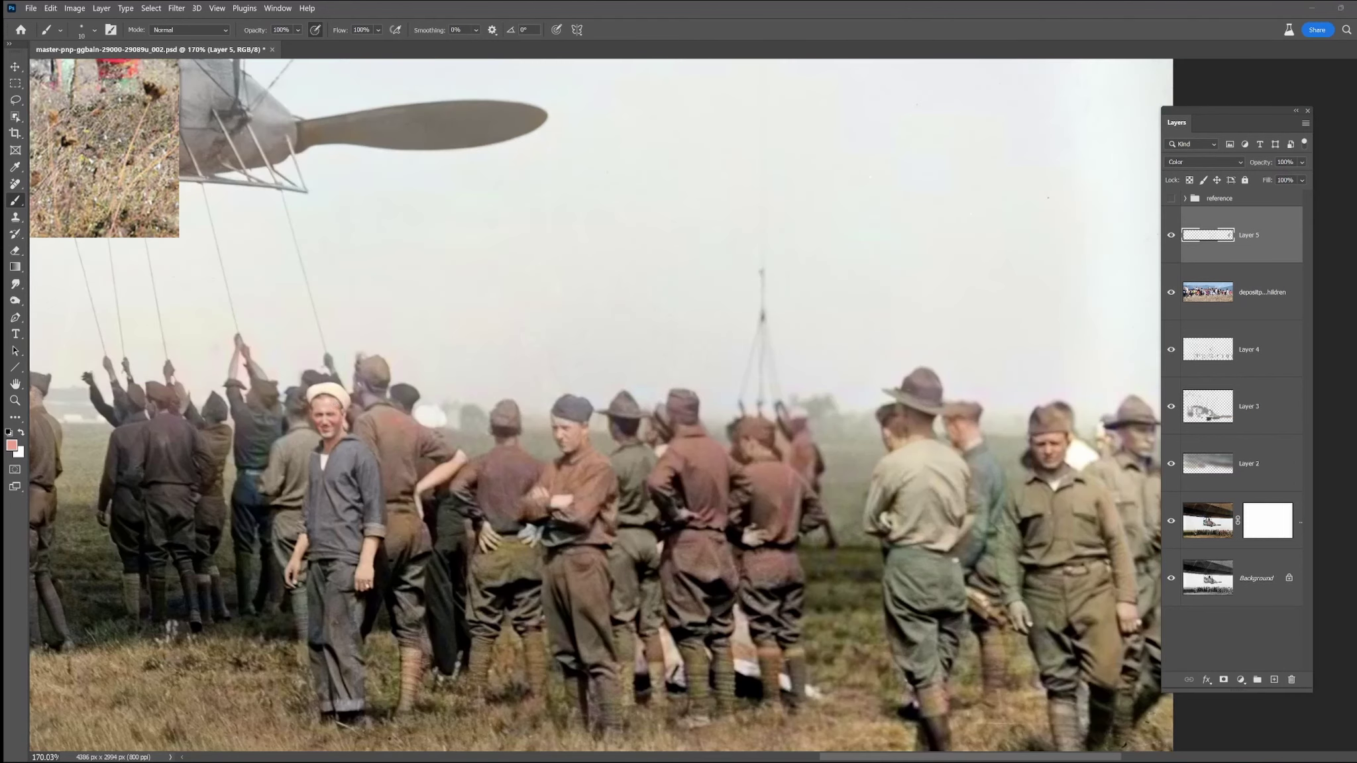
click(1052, 435)
alt+click(338, 418)
alt+click(329, 412)
click(1145, 429)
alt+click(966, 424)
alt+click(1060, 453)
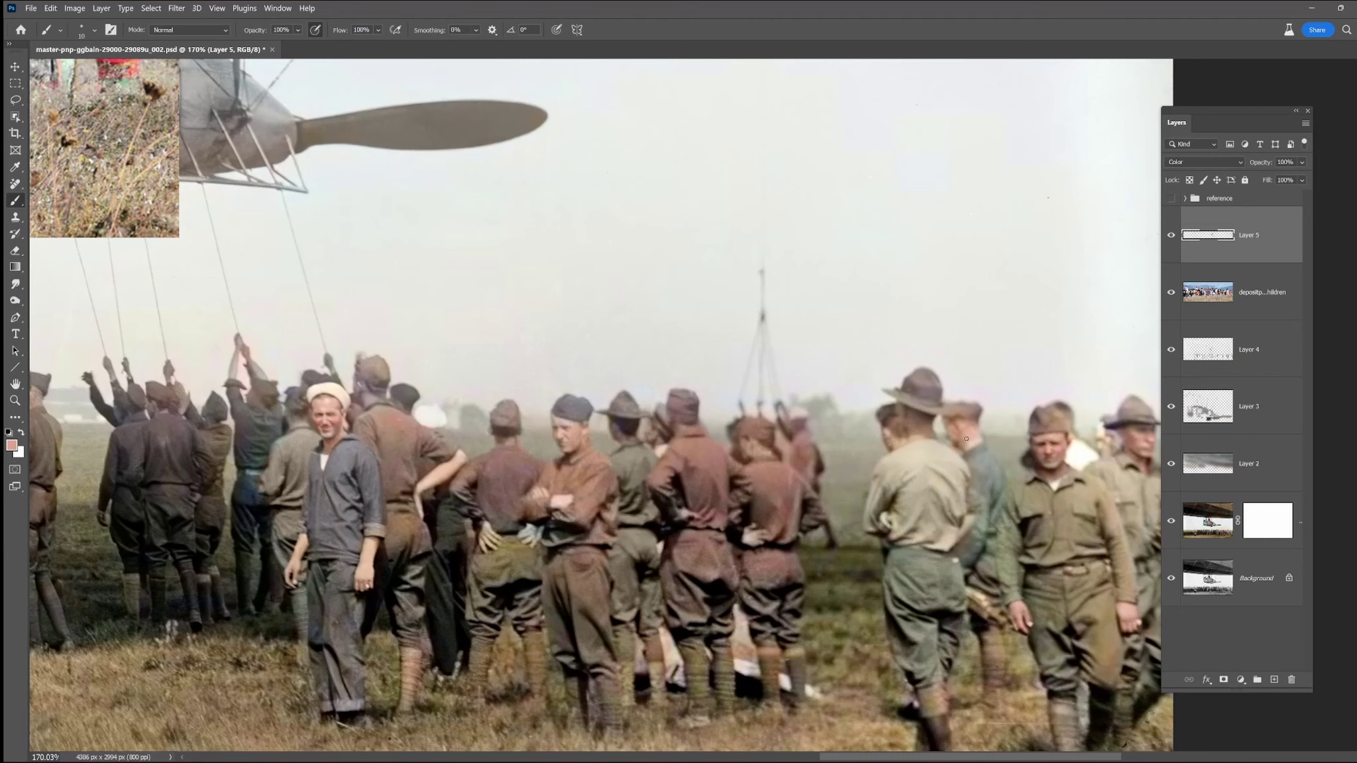
- Apply sampled skin tones to the faces and necks of the men between the sailor and the man in the brimmed hat
alt+click(929, 436)
alt+click(503, 470)
alt+click(572, 434)
alt+click(318, 425)
alt+click(331, 423)
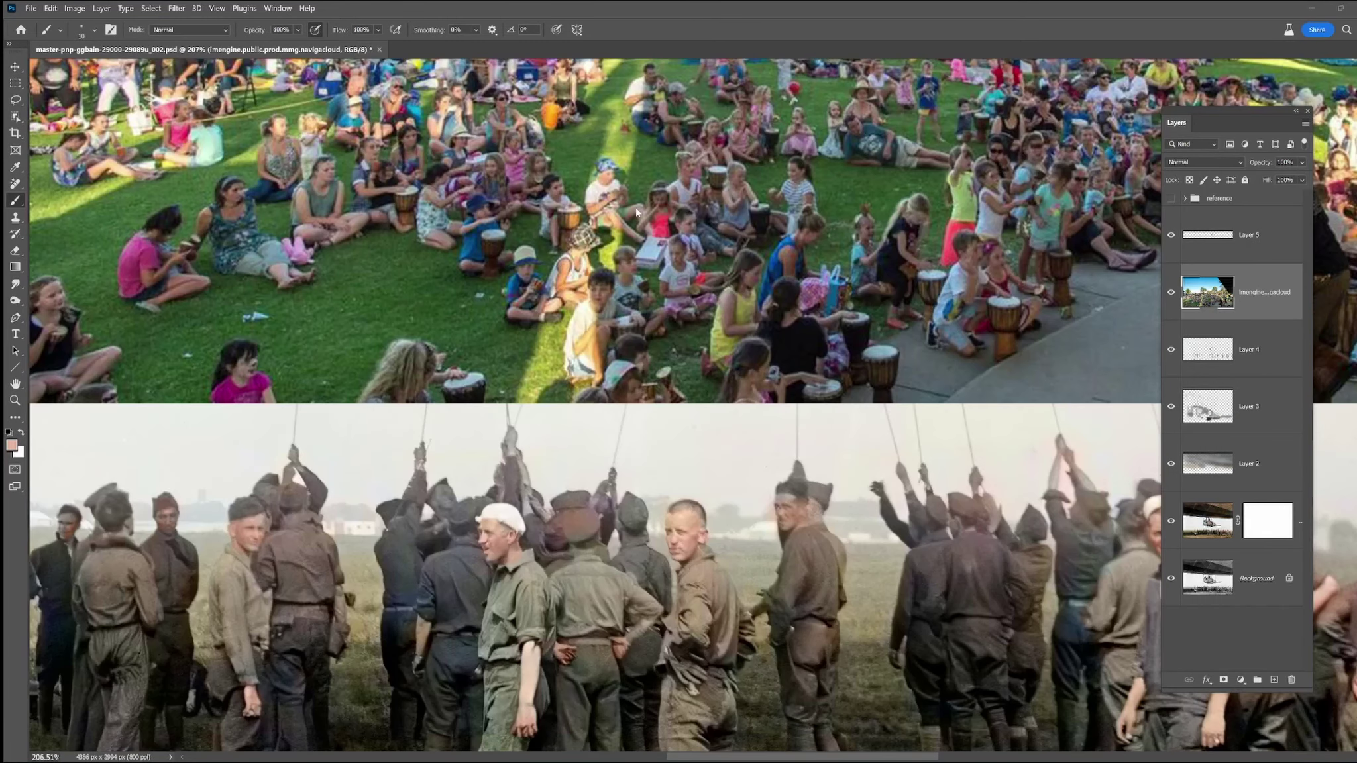
- Select Layer 4 and paint skin tones sampled from the drum-circle reference photo over the face of the dark-haired man in black
alt+click(751, 278)
drag(163, 524, 169, 528)
alt+click(247, 362)
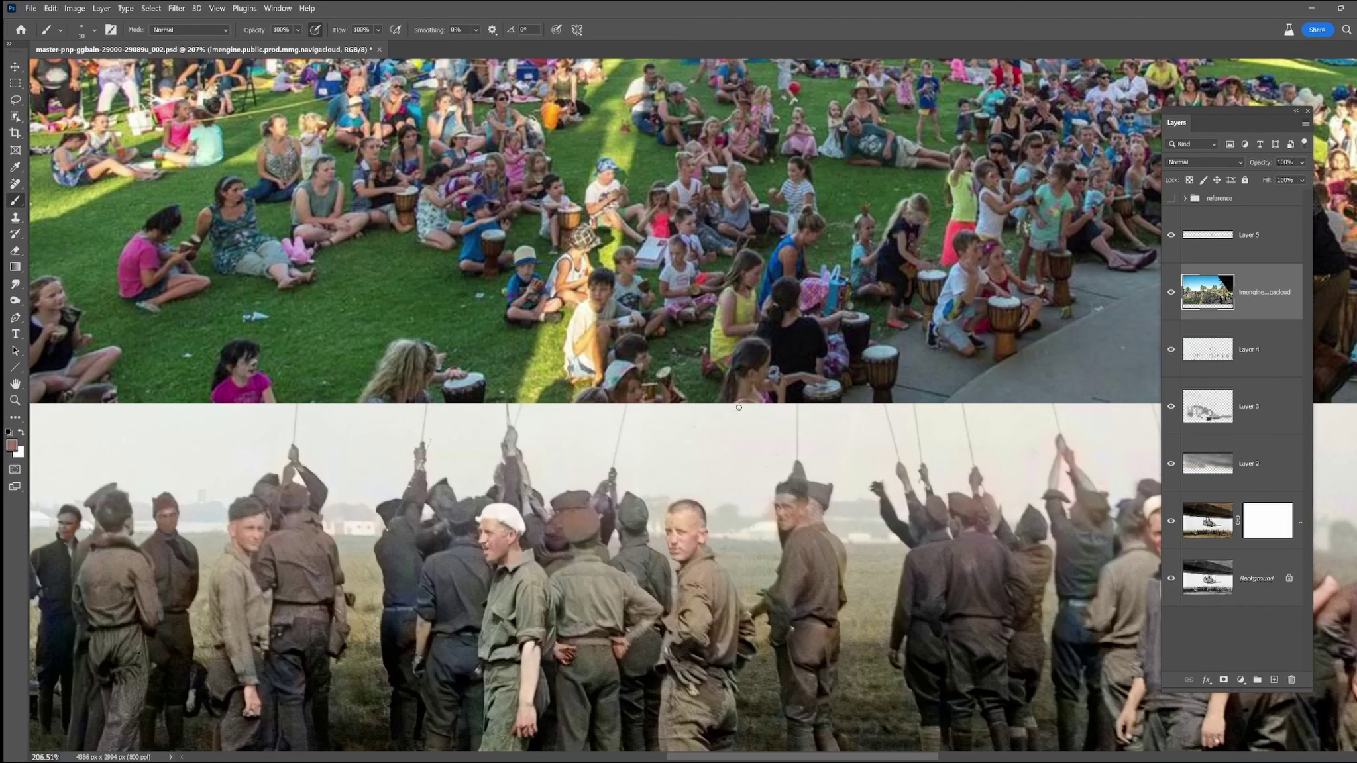
click(1233, 353)
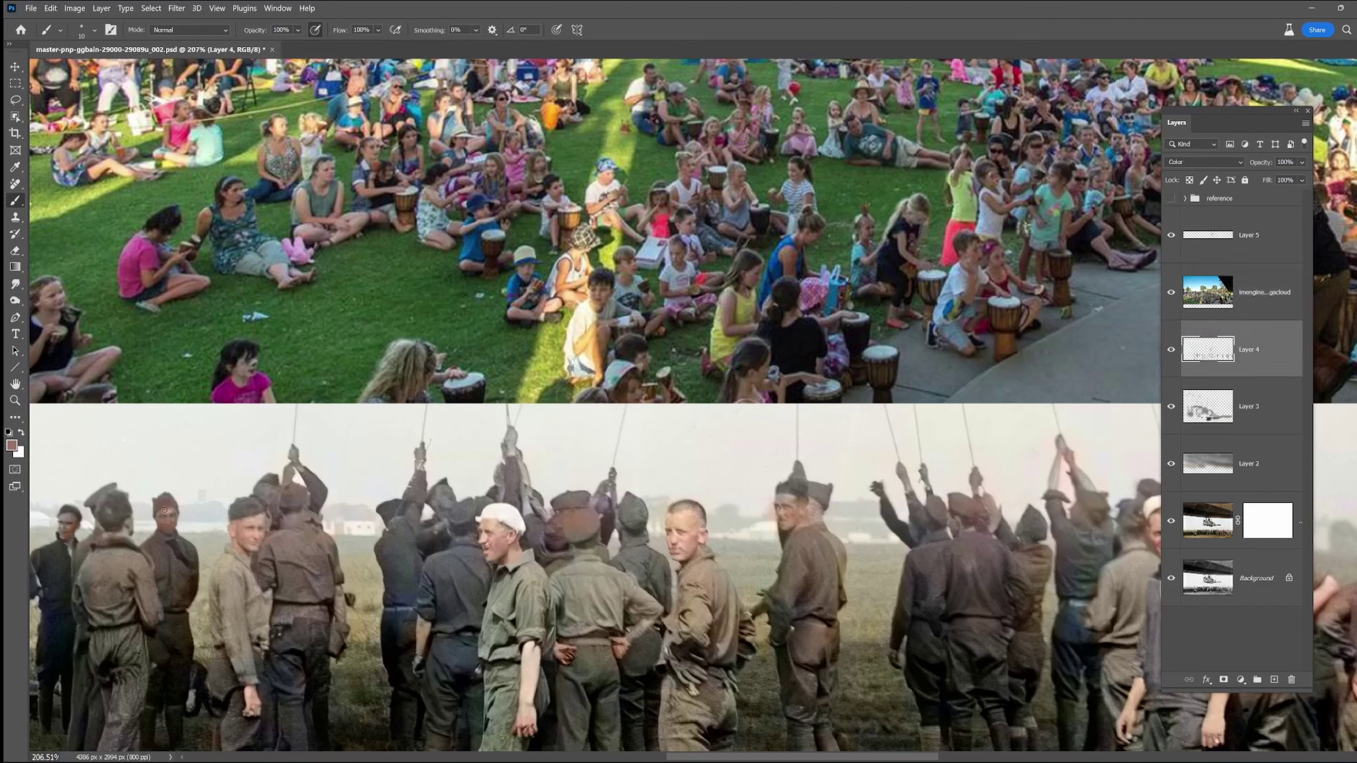
alt+click(228, 198)
alt+click(60, 516)
alt+click(66, 516)
alt+click(59, 300)
drag(136, 619, 406, 634)
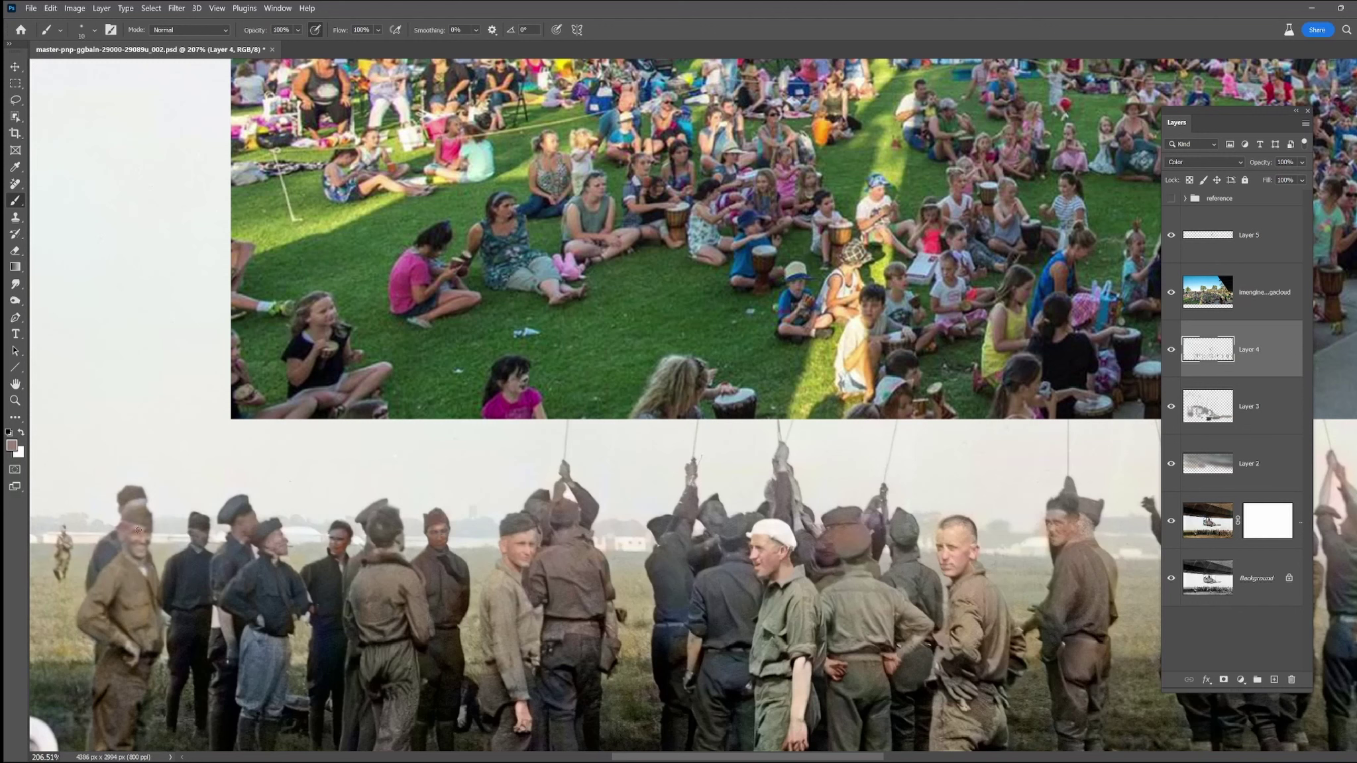
- Paint skin tones sampled from the people on the lawn over the face of the smiling soldier in the tan uniform
alt+click(330, 310)
alt+click(323, 323)
alt+click(462, 295)
alt+click(130, 527)
alt+click(132, 550)
alt+click(140, 533)
- Paint sampled skin tones over the faces of the blue-shirted man in profile and the khaki-shirted soldier facing the camera
alt+click(325, 310)
alt+click(278, 550)
alt+click(502, 208)
alt+click(368, 180)
alt+click(340, 328)
drag(511, 552, 518, 555)
- Sample lighter skin tones from the seated people in the reference photo and paint the bareheaded soldier's face
alt+click(553, 145)
alt+click(558, 153)
alt+click(958, 533)
alt+click(961, 553)
alt+click(971, 563)
alt+click(575, 141)
- Set the brush opacity to 30% and blend sampled skin tones over the khaki-shirted soldier's hand and the neighboring men's faces
key(3)
alt+click(522, 725)
alt+click(957, 544)
alt+click(783, 552)
- Show the Color sliders, raise the foreground color's saturation to 100%, and set the brush opacity to 100%
click(278, 8)
click(299, 197)
drag(962, 463, 1040, 463)
drag(299, 31, 351, 39)
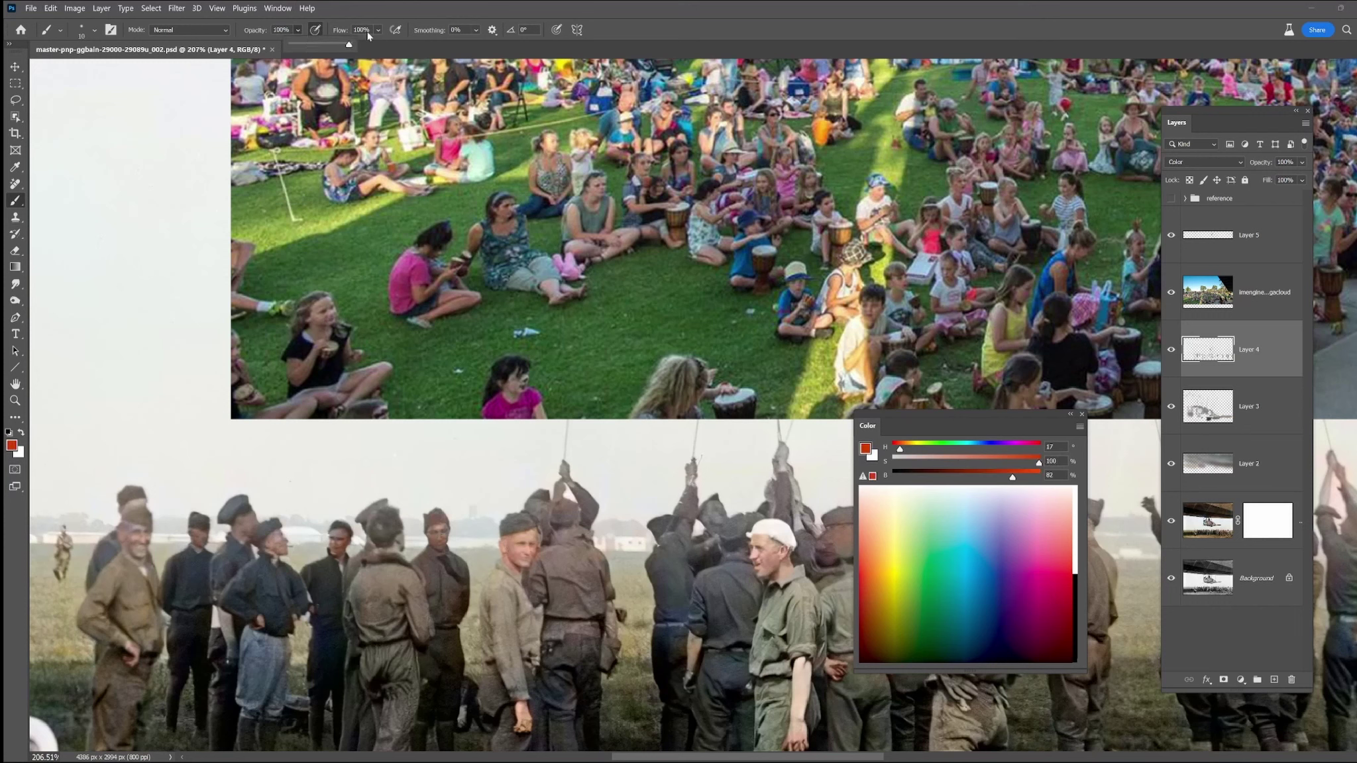
- Set the foreground brightness to 88%, reduce its saturation, and refine the khaki-shirted soldier's face with sampled skin tones
drag(1012, 476, 1022, 476)
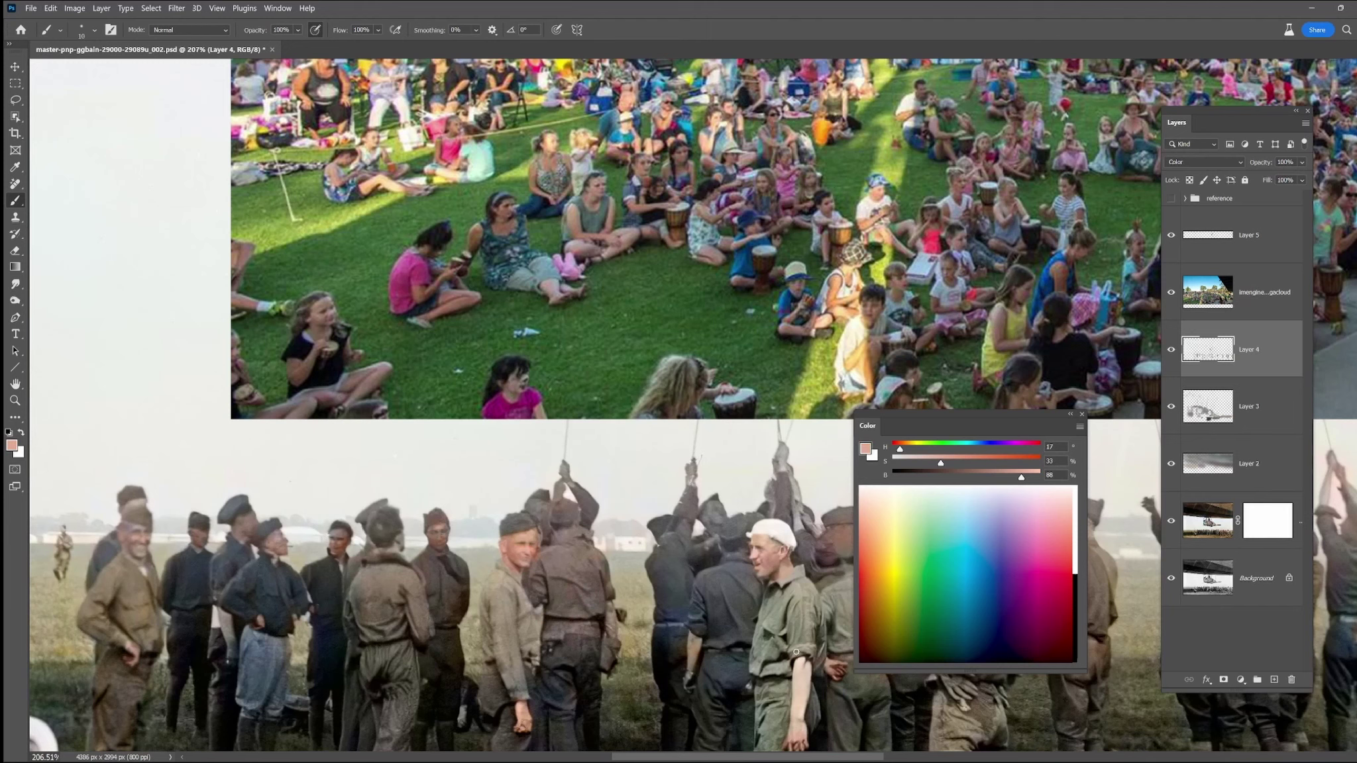
drag(941, 463, 919, 463)
alt+click(540, 564)
alt+click(557, 534)
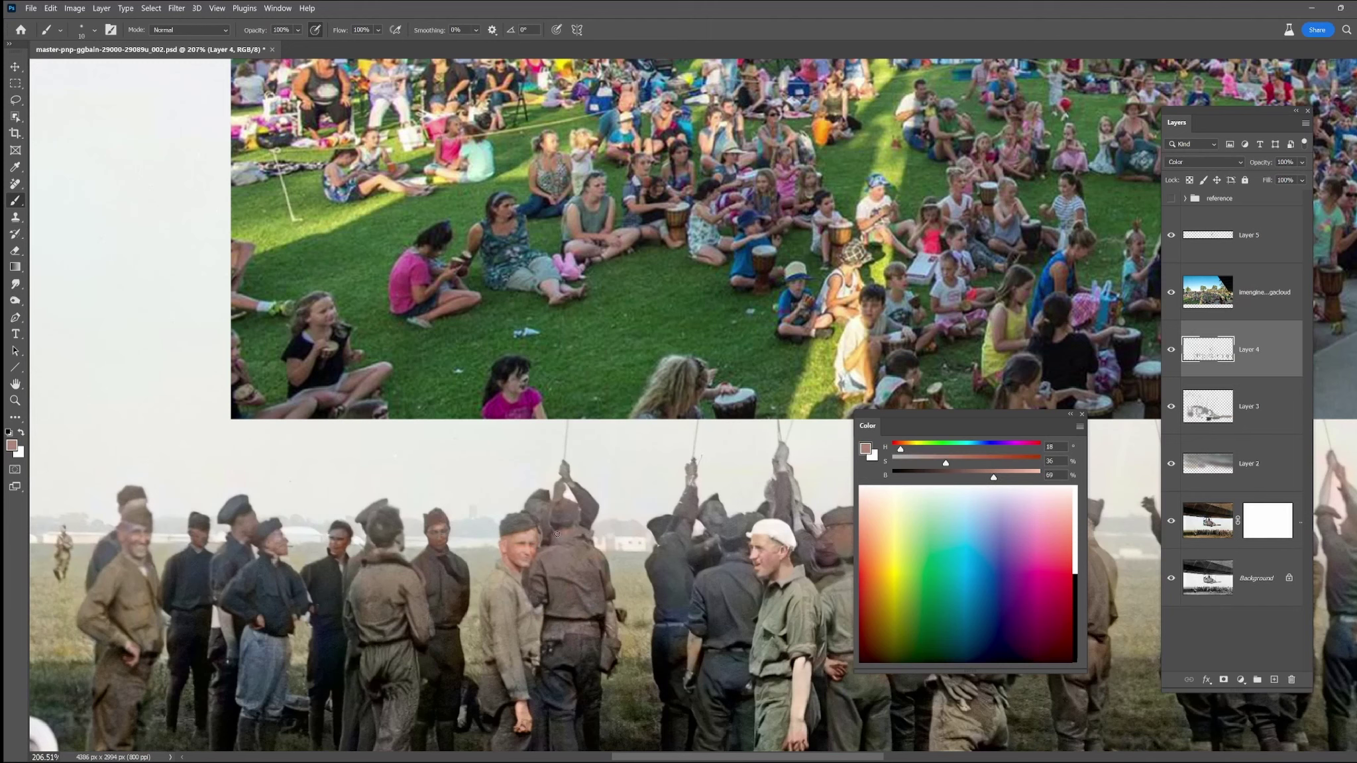
drag(610, 677, 349, 607)
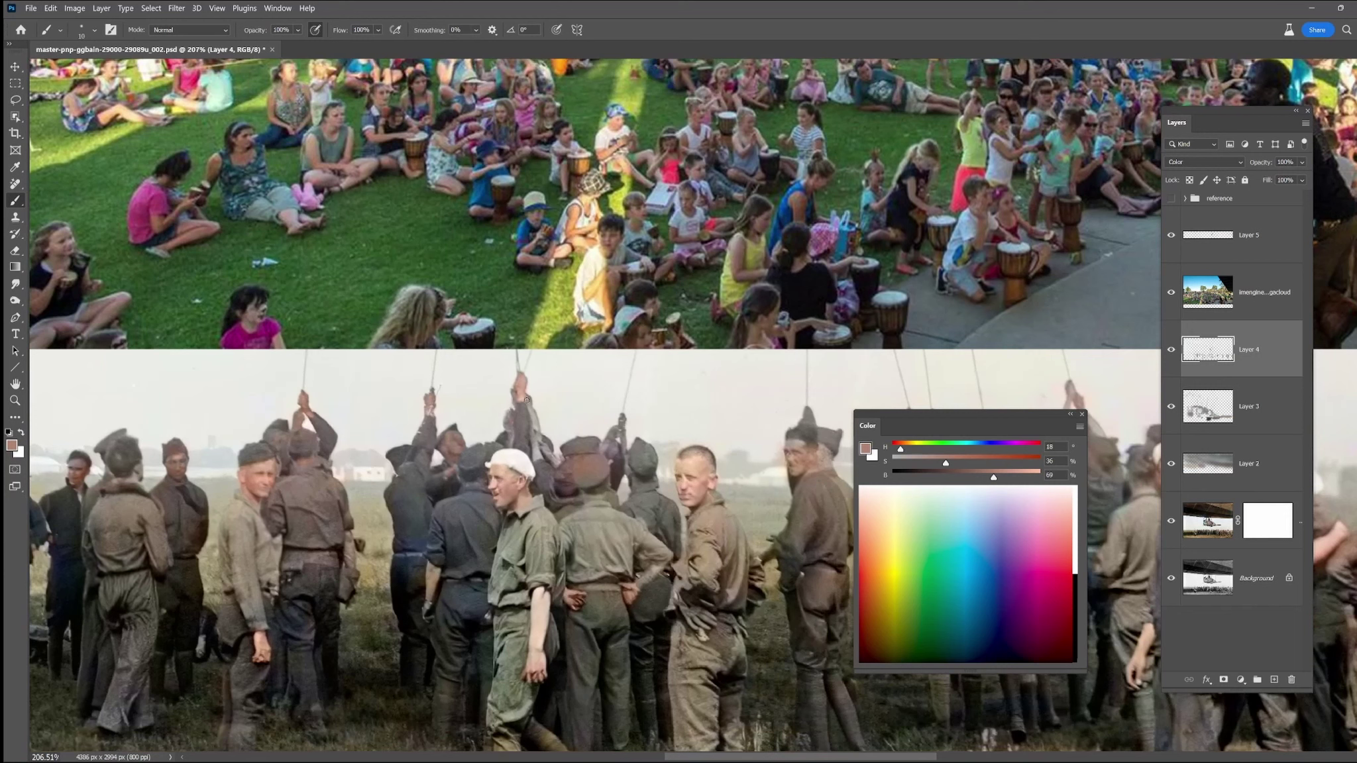
- Sample skin tones from the reference crowd and the white-capped soldier's arm to tint the surrounding soldiers' hands and faces
alt+click(683, 319)
scroll(459, 456, right, 5)
alt+click(599, 470)
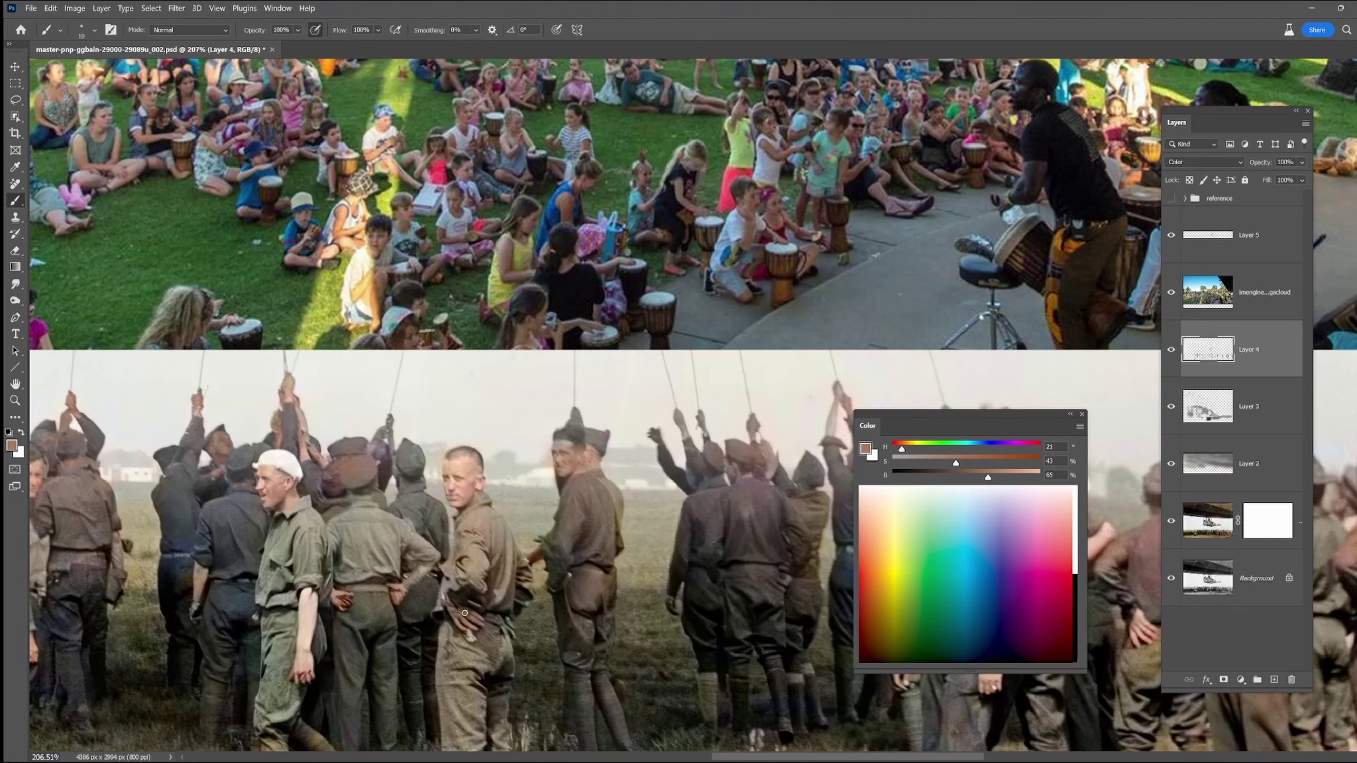
alt+click(311, 657)
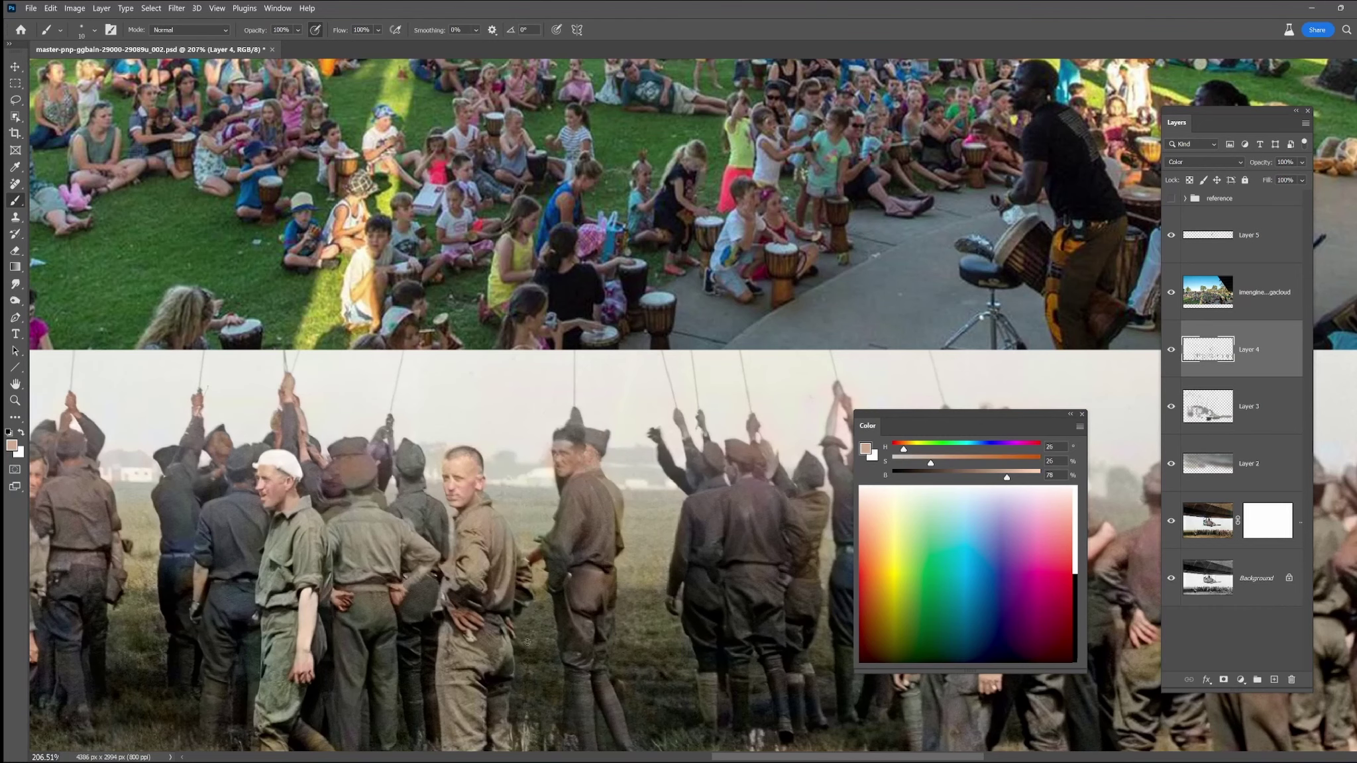
drag(744, 600, 501, 611)
alt+click(701, 488)
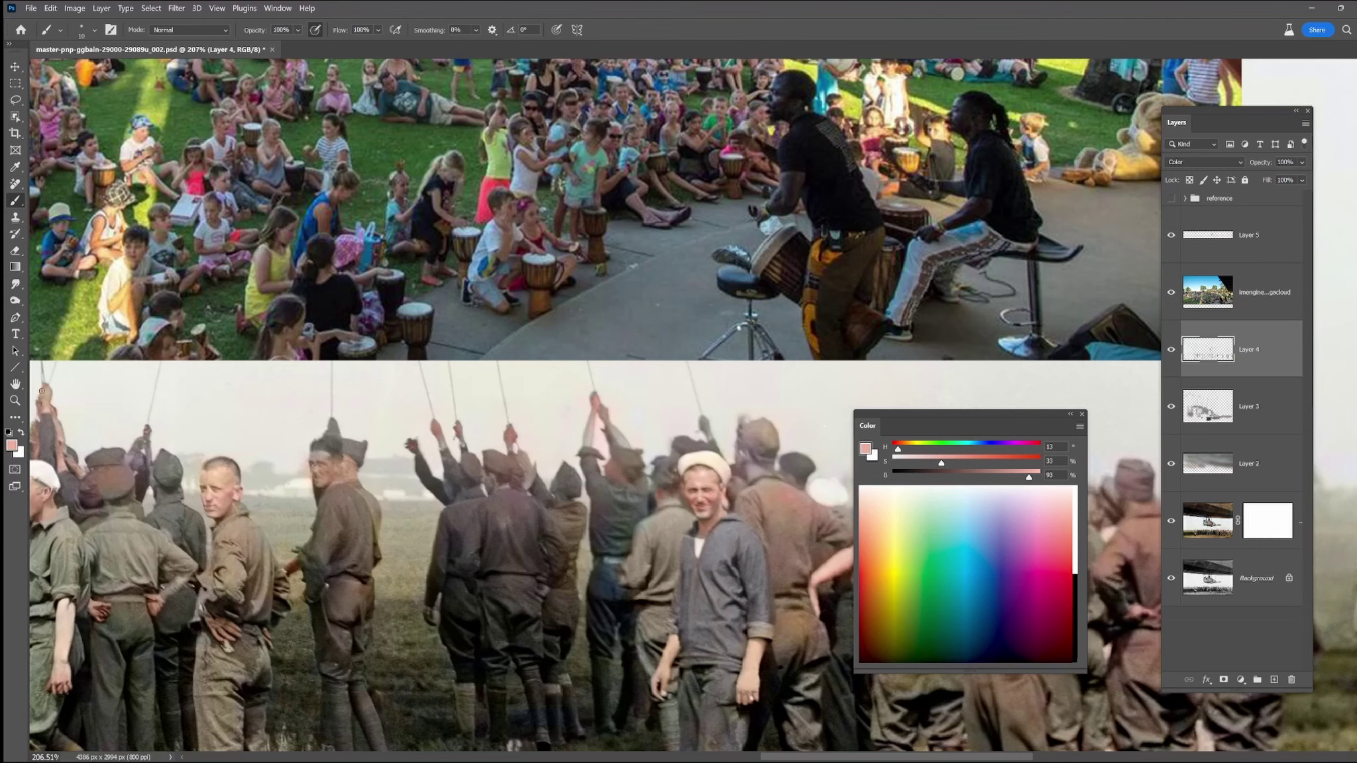
- Sample the sailor's skin tones and paint the raised arms of the rope handlers and the exposed skin of the soldiers beside him
scroll(163, 417, left, 4)
drag(358, 549, 291, 522)
alt+click(350, 478)
drag(735, 431, 633, 436)
drag(633, 398, 625, 432)
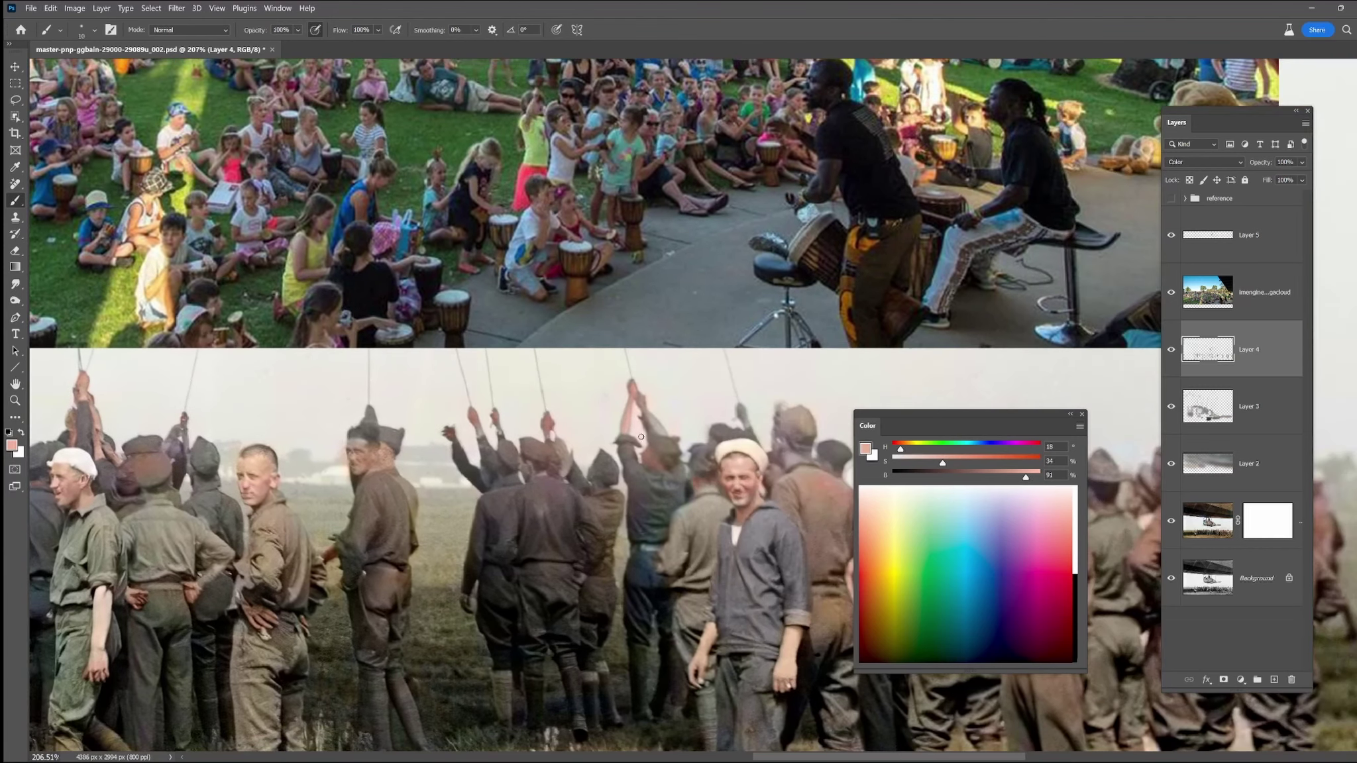
scroll(481, 422, right, 4)
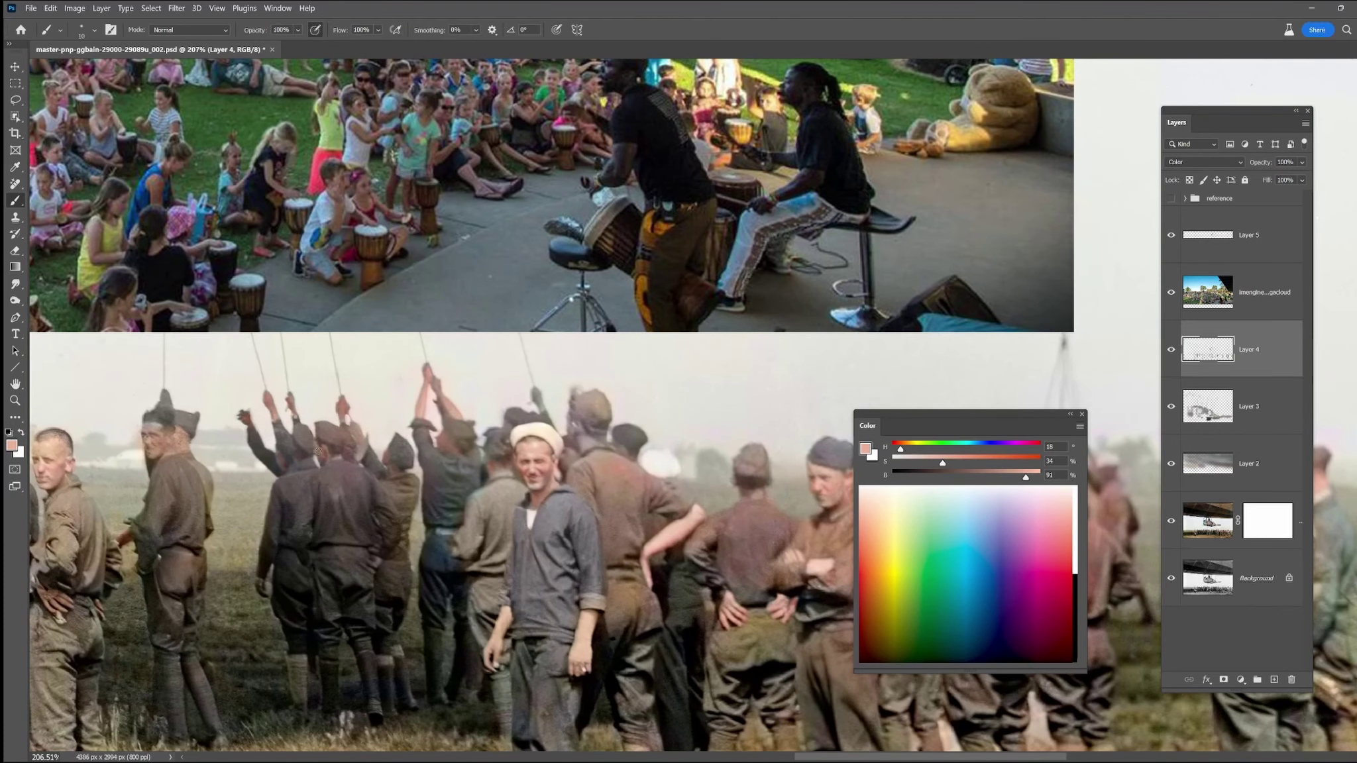
alt+click(544, 441)
scroll(734, 478, right, 7)
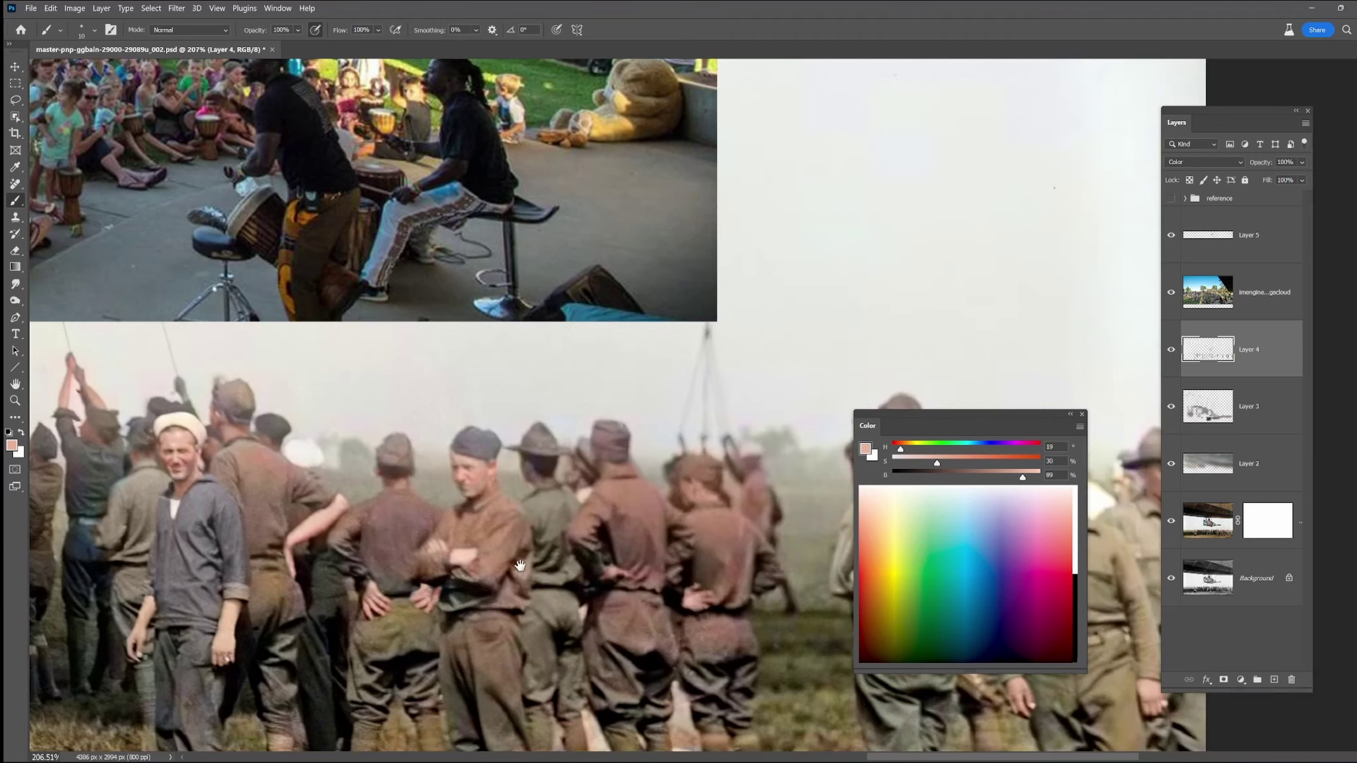
scroll(709, 495, right, 7)
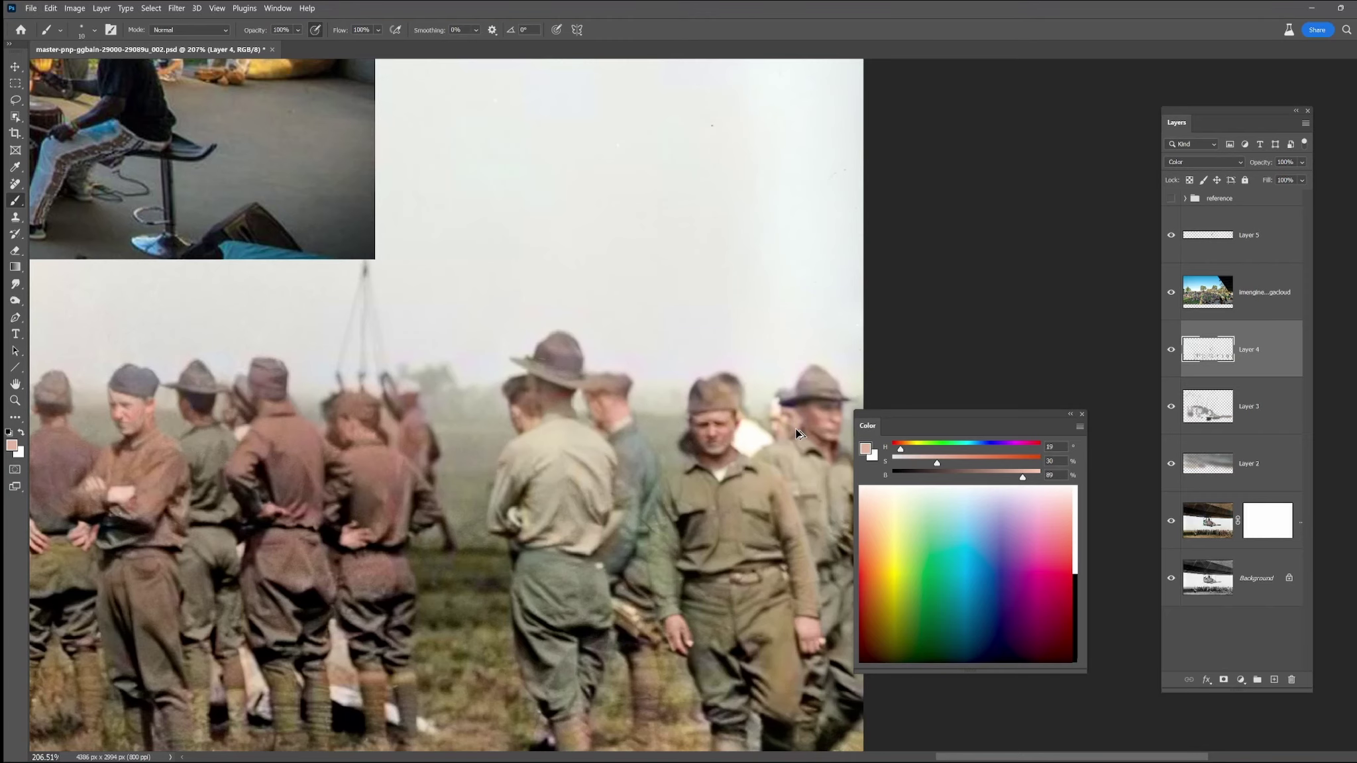
- Sample the suited man's face color, shift its hue toward red, and paint his hand and face
scroll(799, 433, down, 7)
scroll(393, 516, up, 8)
alt+click(460, 412)
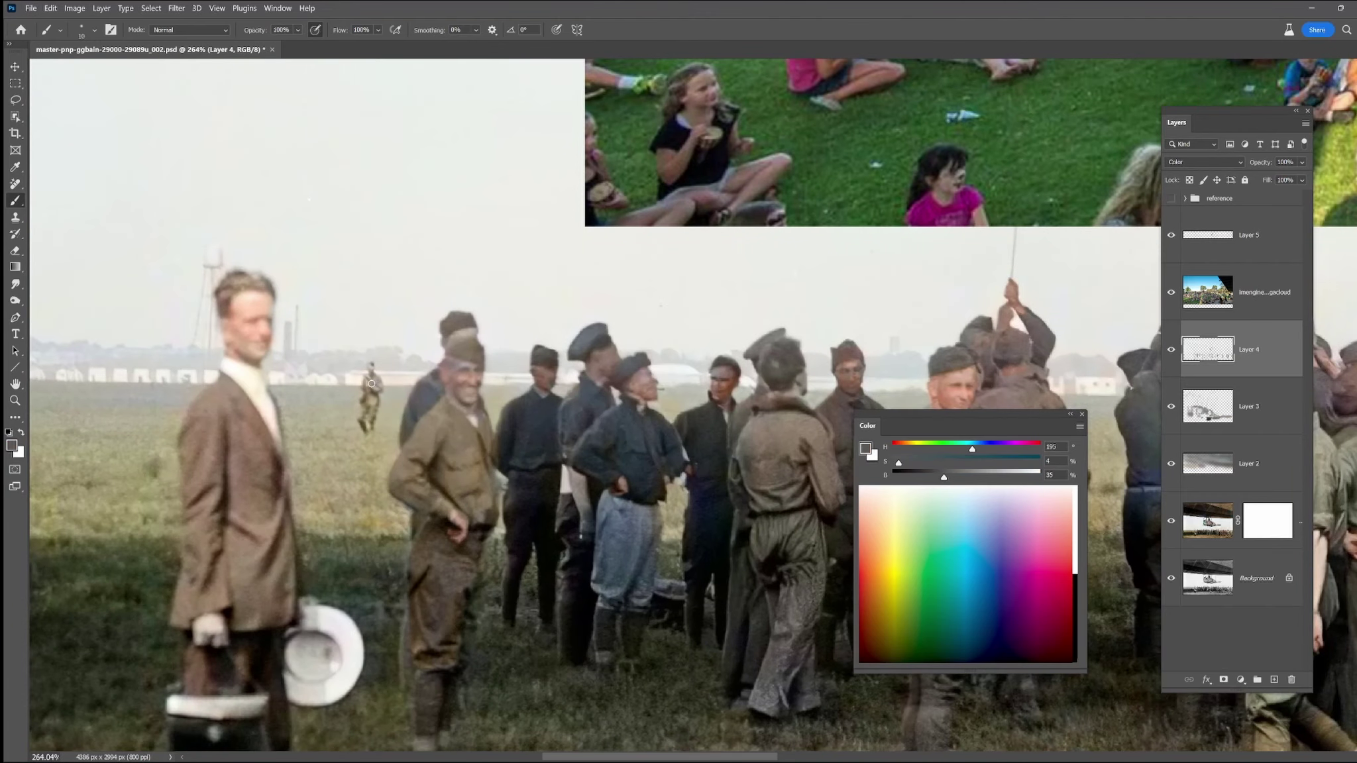
alt+click(240, 318)
drag(901, 449, 896, 449)
drag(222, 638, 211, 647)
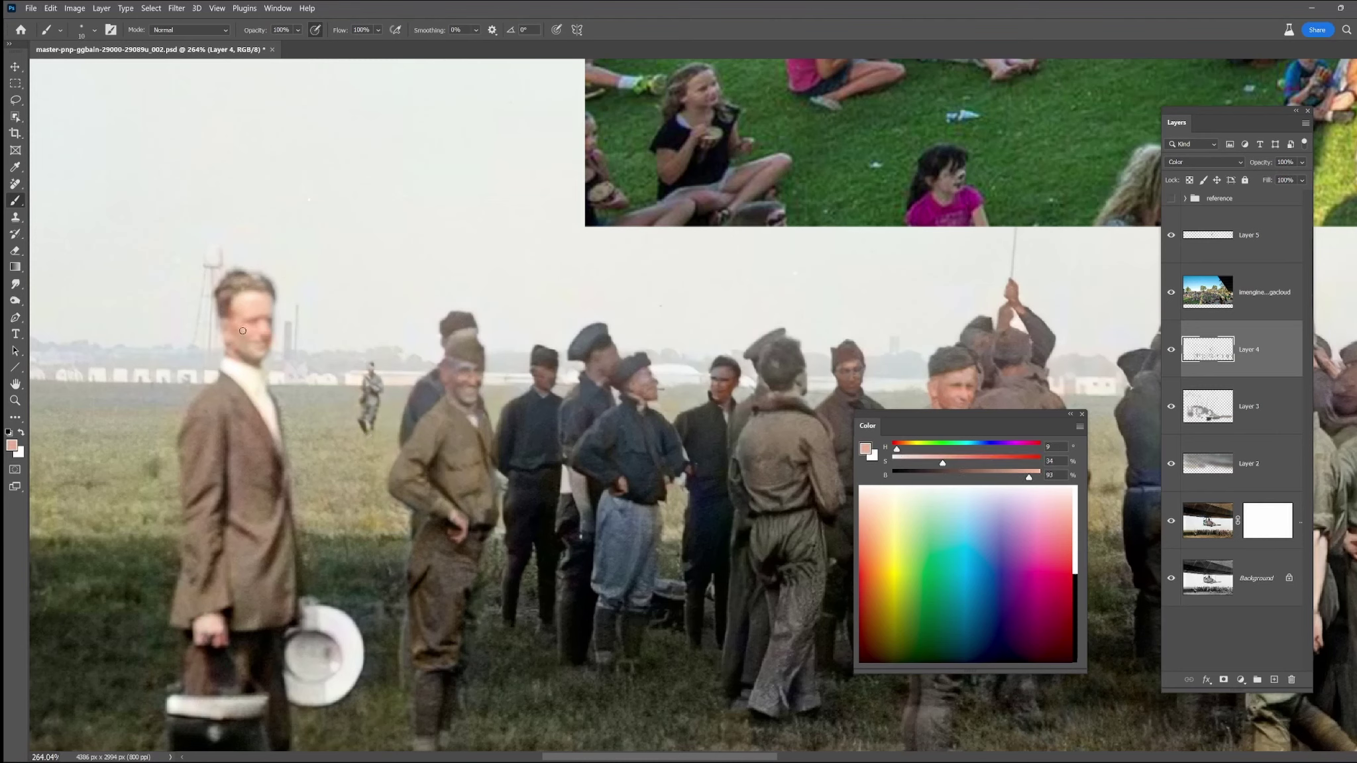
drag(397, 511, 552, 516)
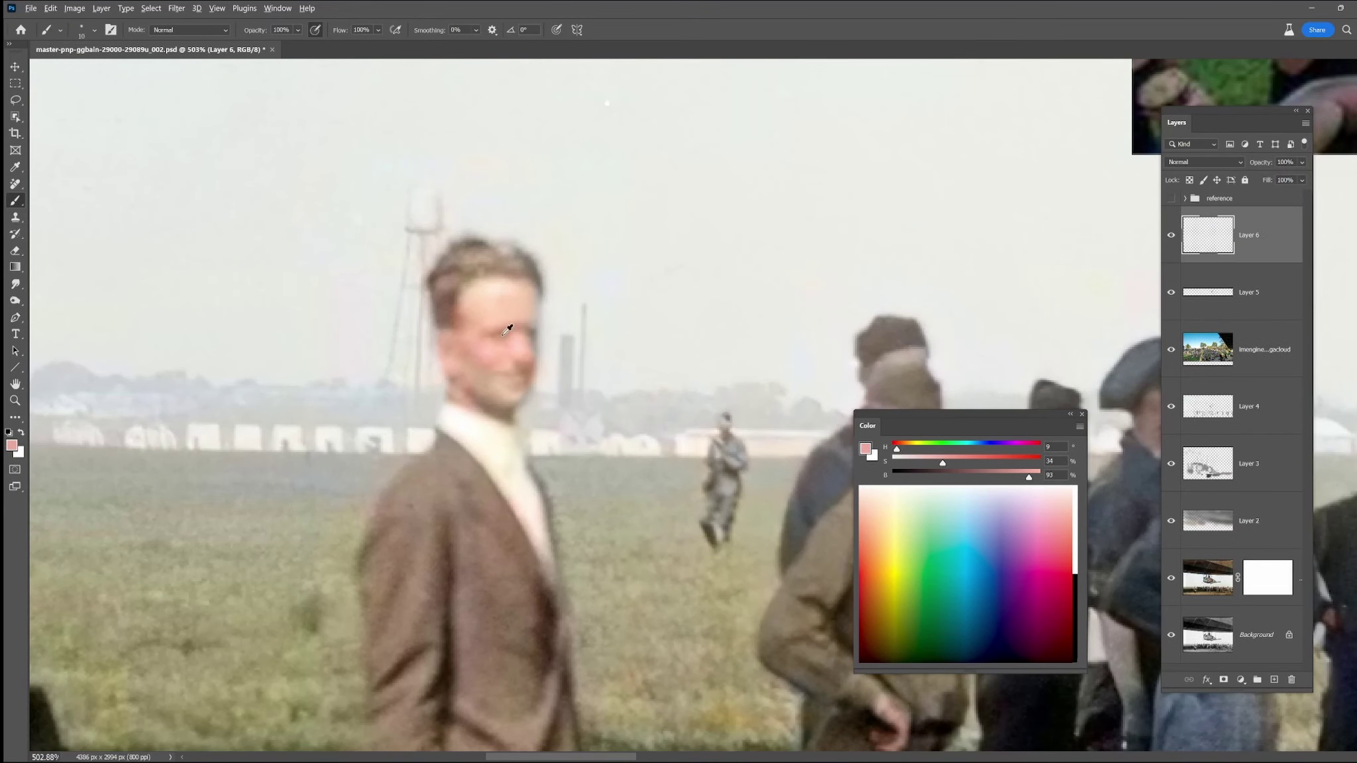
- Sample the tones of the suited man's face and paint them as a column of swatches beside him on a separate Normal-mode layer
alt+click(494, 352)
mouse_move(624, 337)
mouse_down()
mouse_move(617, 363)
mouse_move(652, 375)
mouse_move(667, 412)
mouse_move(693, 399)
mouse_up()
alt+click(540, 397)
alt+click(515, 391)
alt+click(490, 319)
mouse_move(619, 321)
mouse_down()
mouse_move(652, 303)
mouse_move(620, 279)
mouse_move(630, 273)
mouse_move(678, 275)
mouse_move(666, 248)
mouse_up()
alt+click(500, 285)
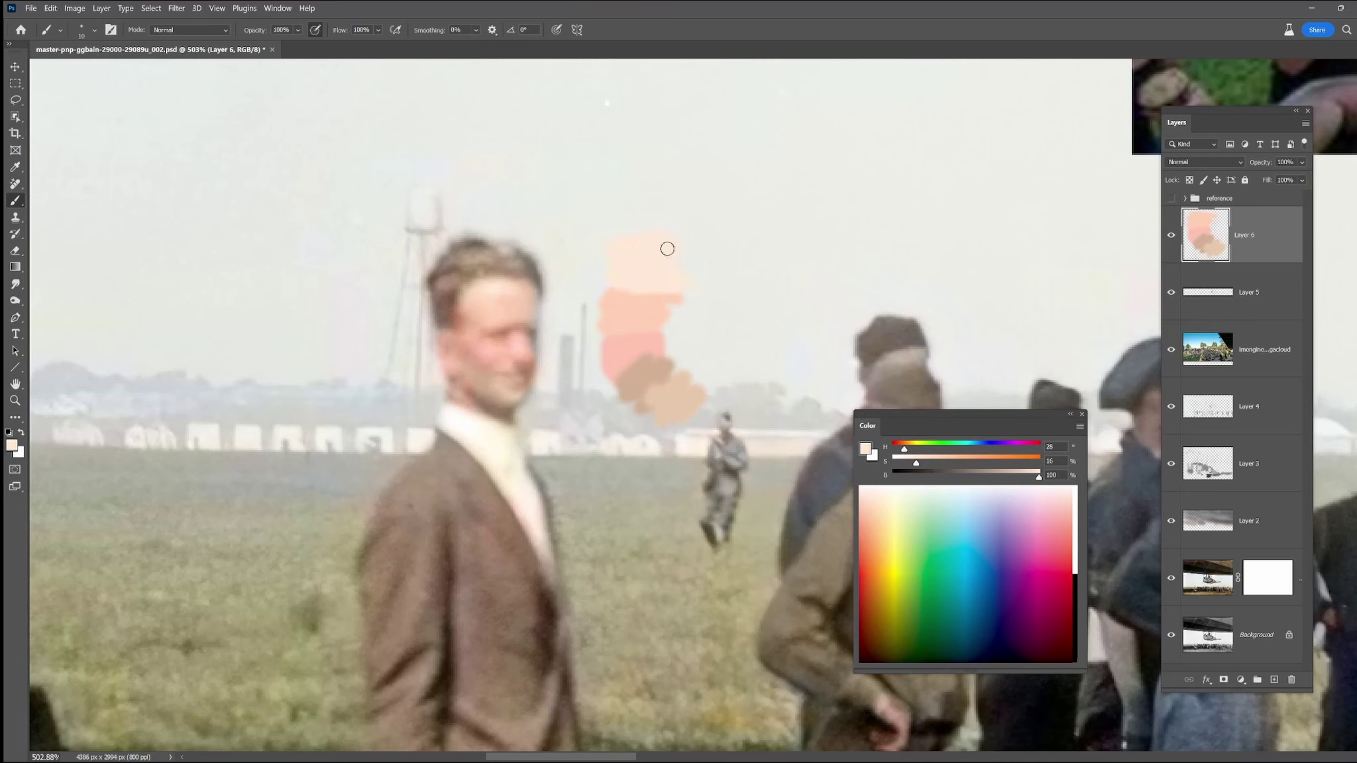
- Block in the suited man's cheeks, forehead and highlights using the pink, peach and cream swatches with progressively smaller brushes
right_click(291, 277)
scroll(375, 458, up, 1)
alt+click(634, 346)
mouse_move(434, 334)
mouse_down()
mouse_move(554, 334)
mouse_move(474, 354)
mouse_up()
alt+click(602, 325)
mouse_move(484, 295)
mouse_down()
mouse_move(526, 294)
mouse_move(457, 281)
mouse_move(524, 302)
mouse_up()
alt+click(640, 258)
key(bracketleft)
key(bracketleft)
key(bracketleft)
key(bracketleft)
key(bracketleft)
key(bracketleft)
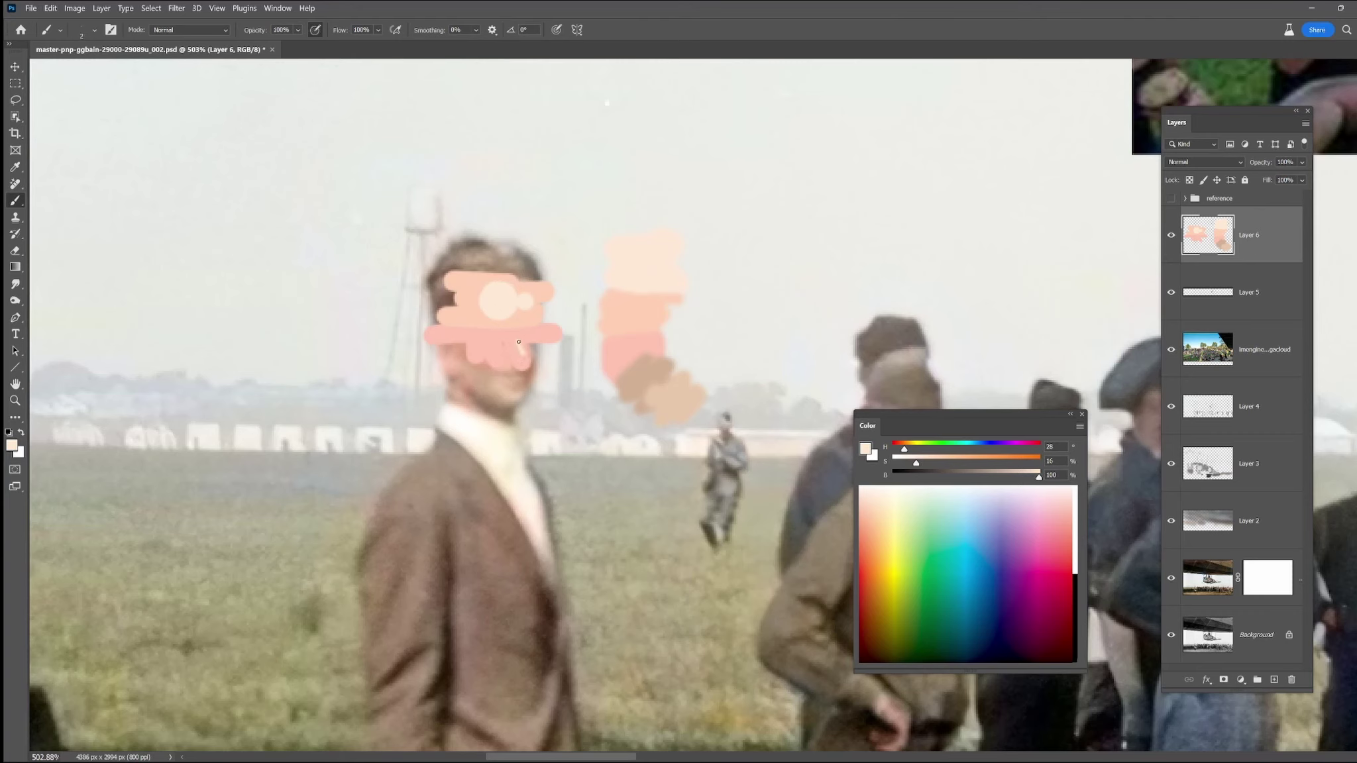
- Sample a shadow tone from the swatches, reduce its saturation, and paint the suited man's lower face with a larger brush
alt+click(671, 407)
alt+click(652, 370)
drag(936, 464, 915, 464)
key(bracketright)
key(bracketright)
key(bracketright)
mouse_move(464, 350)
mouse_down()
mouse_move(528, 408)
mouse_move(523, 387)
mouse_move(462, 354)
mouse_move(497, 401)
mouse_up()
- Paint the suited man's hair with its sampled color, dab in his eyes, and draw his mouth with a smaller brush
alt+click(672, 396)
alt+click(626, 386)
alt+click(452, 266)
alt+click(450, 269)
mouse_move(451, 270)
mouse_down()
mouse_move(517, 263)
mouse_move(492, 247)
mouse_move(563, 248)
mouse_up()
click(485, 329)
click(525, 329)
key(bracketleft)
key(bracketleft)
key(bracketleft)
key(bracketleft)
key(bracketleft)
mouse_move(478, 361)
mouse_down()
mouse_move(503, 379)
mouse_move(525, 373)
mouse_up()
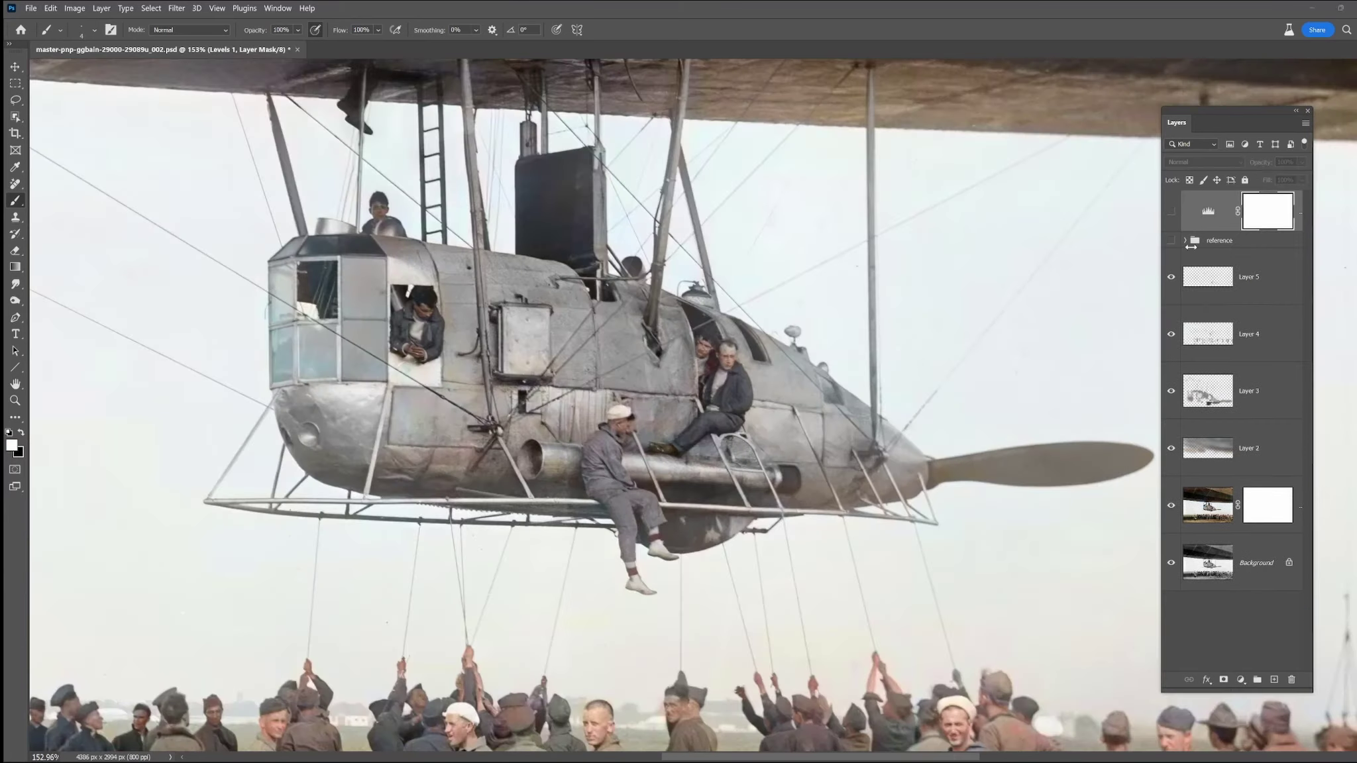
- Compare the image with and without the Levels adjustment, both close up and across the whole crowd
click(1171, 212)
click(1171, 213)
click(1170, 213)
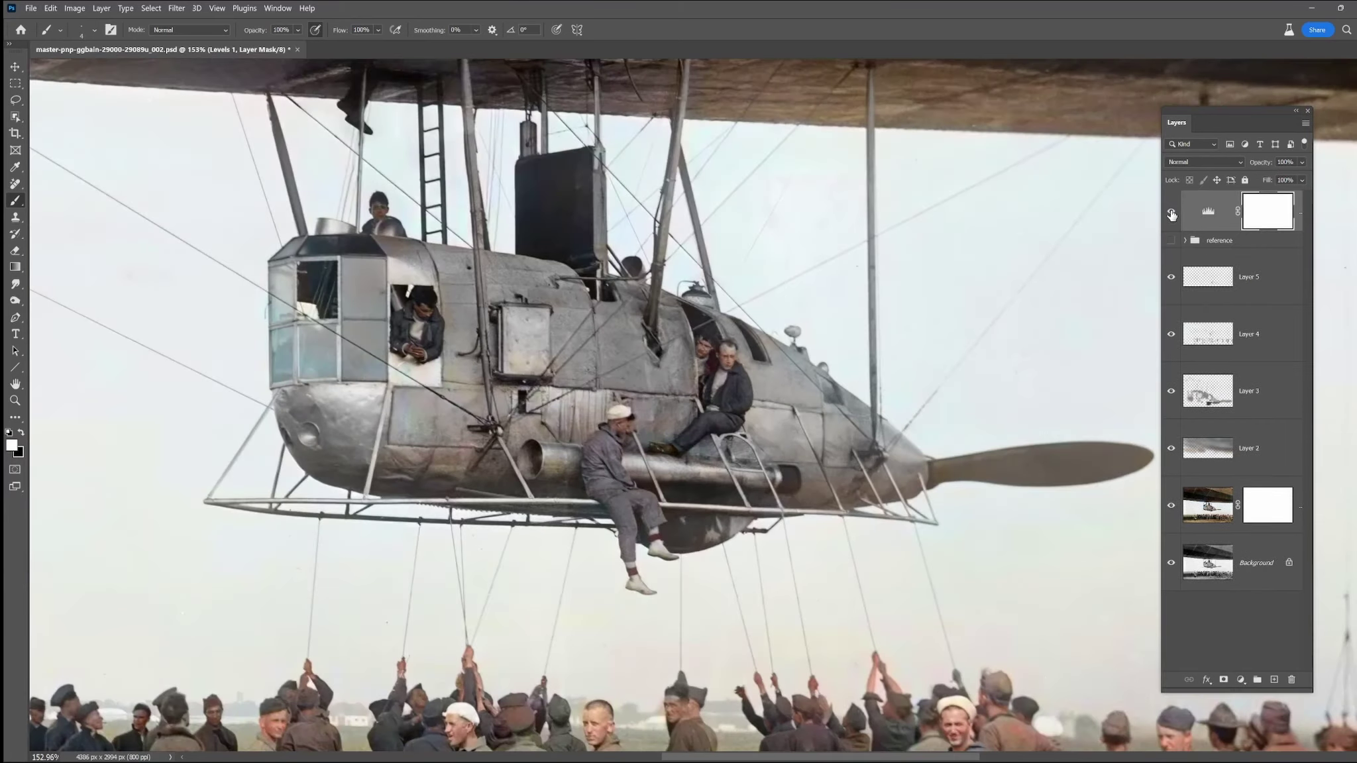
scroll(878, 485, down, 4)
drag(862, 678, 719, 487)
click(1171, 212)
click(1171, 212)
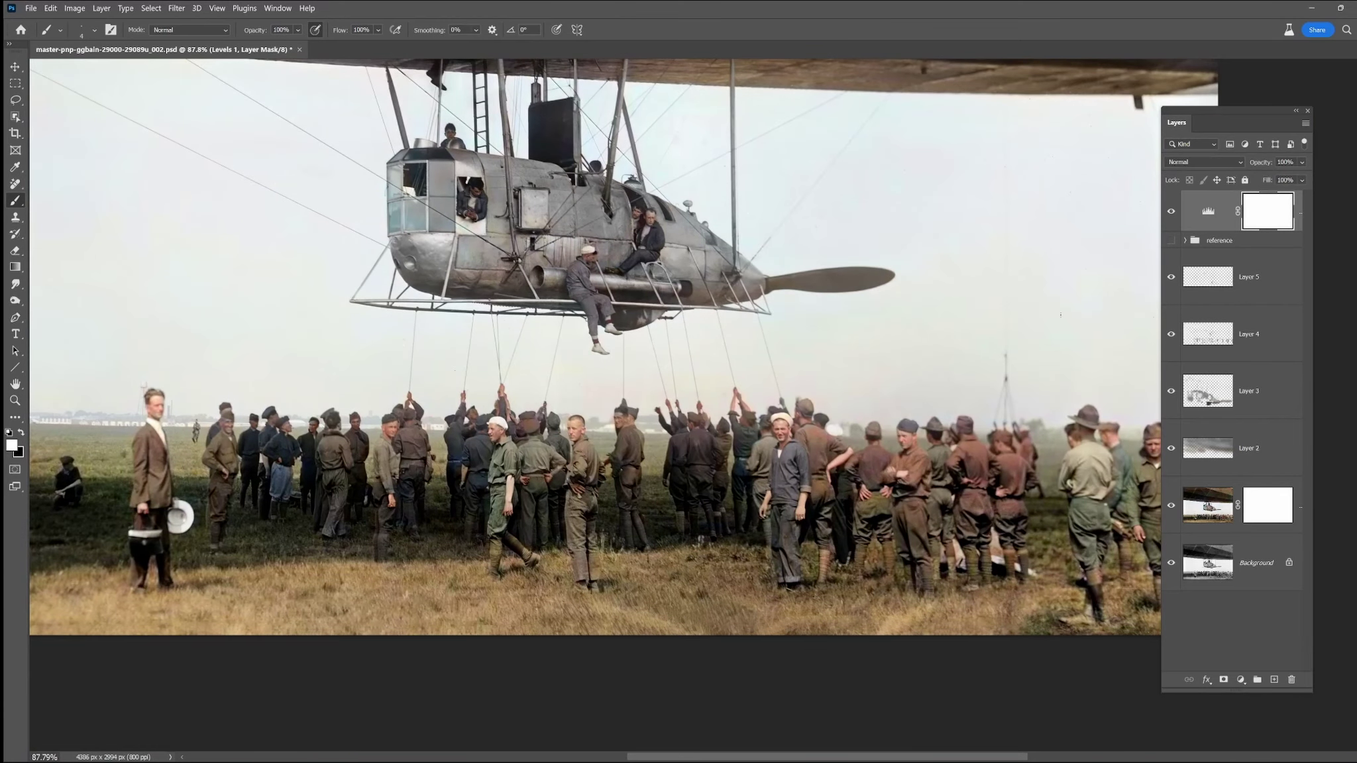
- Draw a vertical black-to-white gradient on the Levels mask to limit the adjustment to the lower image, and compare the effect
key(ctrl+0)
key(g)
drag(771, 128, 735, 497)
drag(754, 345, 732, 280)
click(1170, 214)
click(1171, 214)
click(1171, 214)
click(1171, 213)
- Set the Levels adjustment layer's opacity to 52% and check the result over the field and the crowd
click(1301, 162)
drag(1294, 177, 1274, 178)
scroll(676, 623, up, 6)
drag(676, 623, 818, 590)
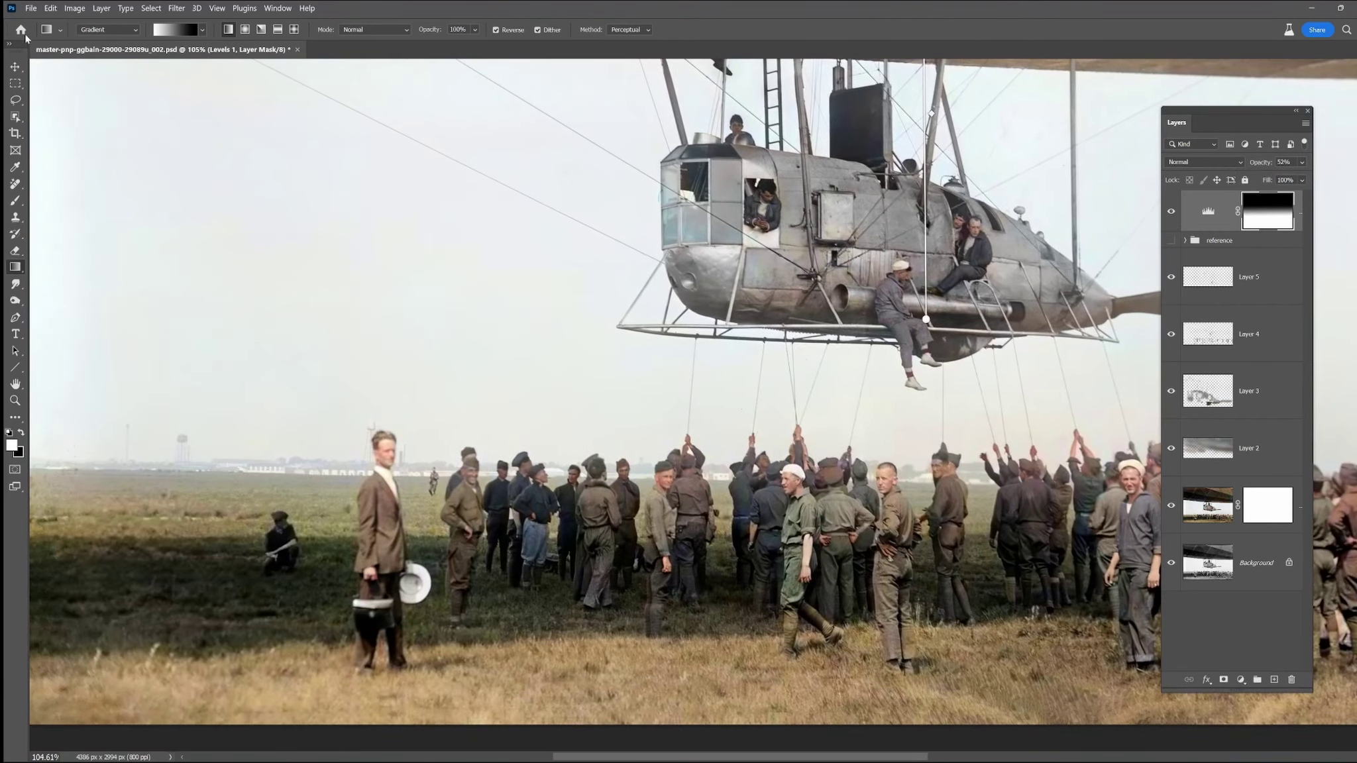
scroll(663, 199, up, 3)
scroll(749, 464, up, 1)
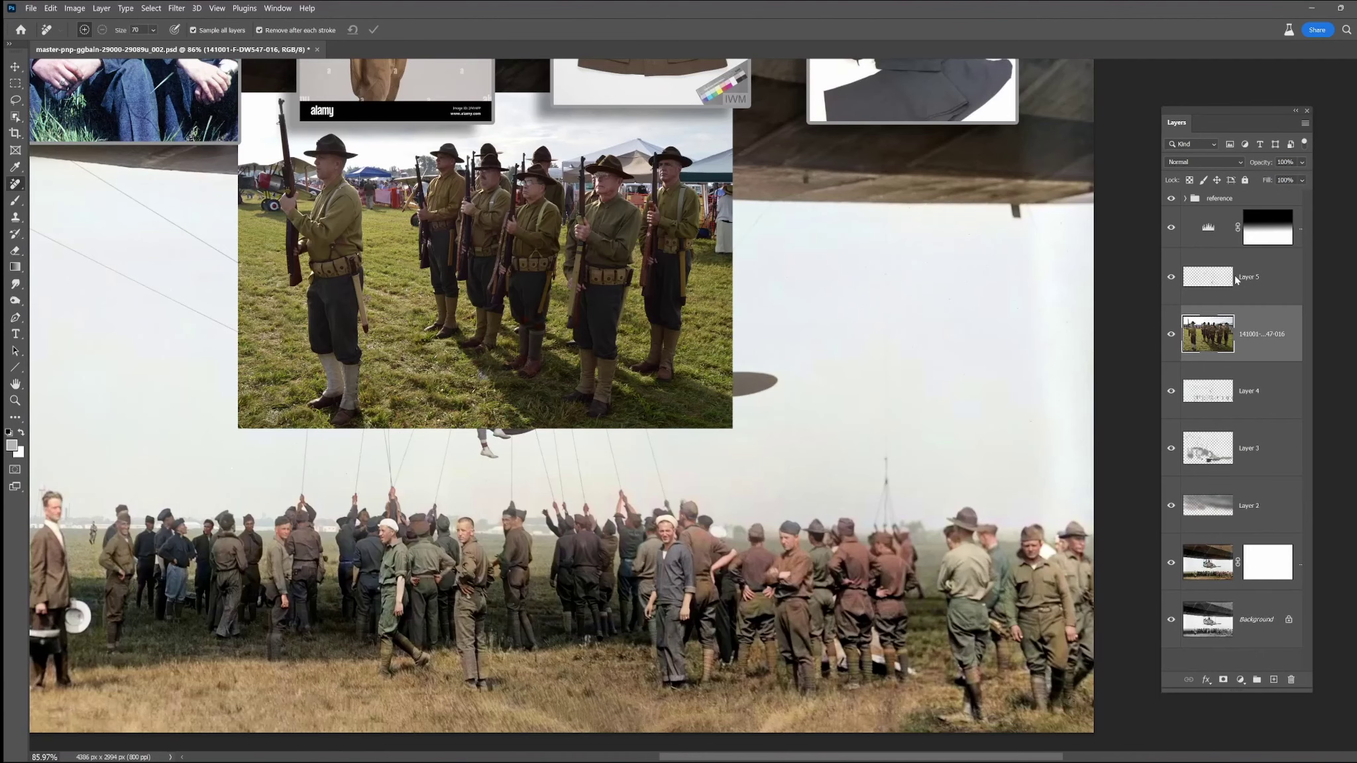
- Move the marching soldiers reference photo layer above the Levels adjustment
click(1236, 280)
drag(1234, 334, 1234, 206)
click(1219, 338)
shift+click(1250, 450)
right_click(1245, 448)
click(1276, 639)
key(ctrl+z)
- Merge the color layers, Layer 2 through Layer 5, into a single layer
click(1253, 413)
click(1255, 451)
click(1255, 502)
shift+click(1260, 344)
right_click(1260, 344)
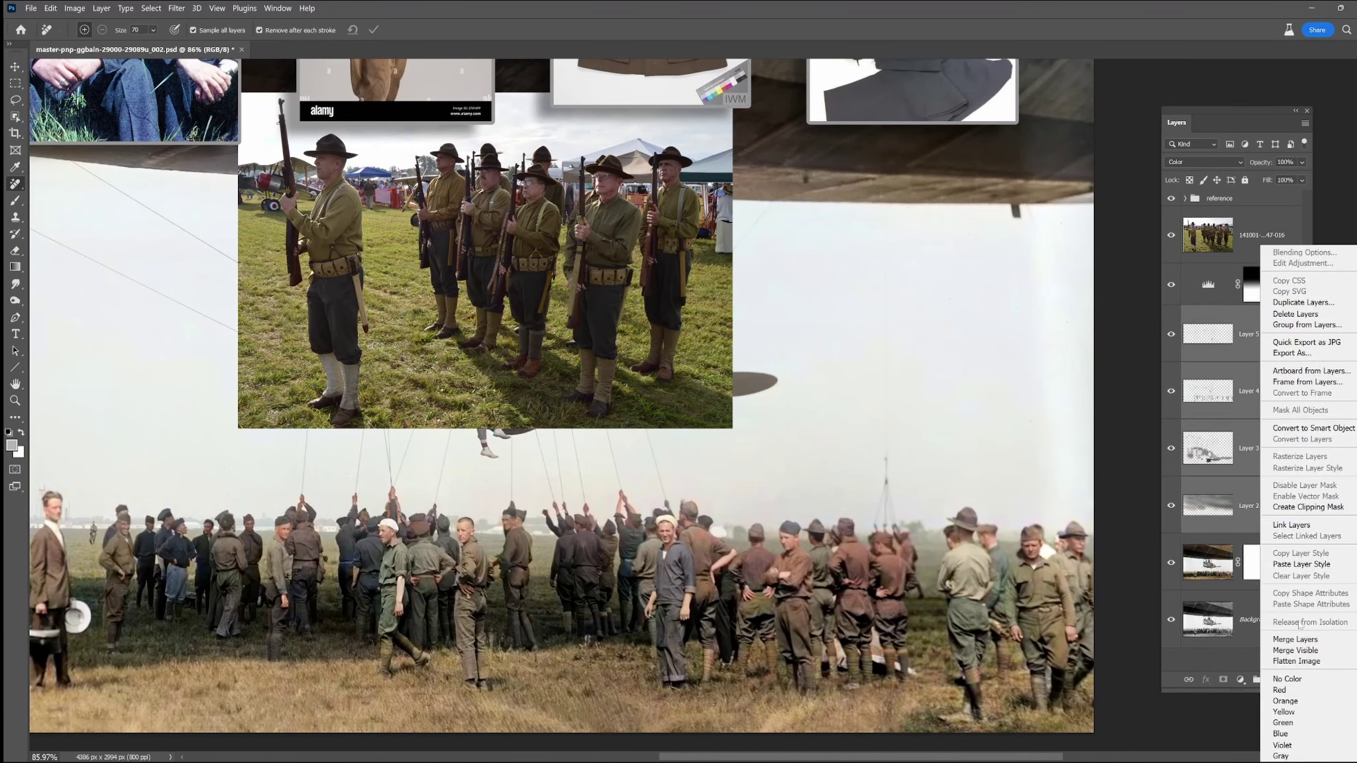
click(1295, 640)
- Add a new Color-mode layer and paint soldiers' trousers with the dark trouser color sampled from the reference photo
click(1272, 679)
key(b)
alt+click(338, 295)
mouse_move(970, 604)
mouse_down()
mouse_move(958, 656)
mouse_move(983, 638)
mouse_move(962, 658)
mouse_move(958, 606)
mouse_up()
key([)
mouse_move(798, 640)
mouse_down()
mouse_move(1301, 628)
mouse_move(847, 628)
mouse_up()
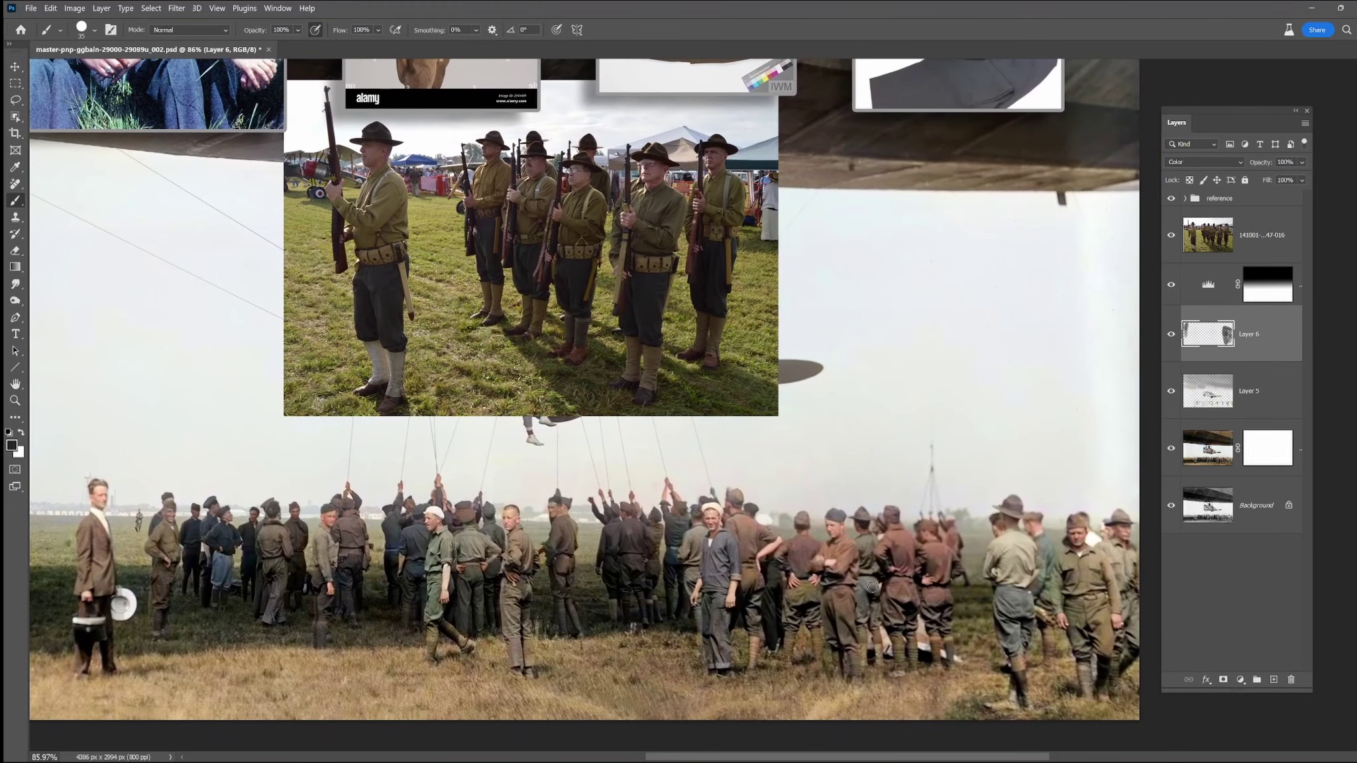
- Sample another uniform color from the reference photo and paint it over the hatted soldier and the group beside him
alt+click(430, 222)
click(1015, 551)
drag(746, 620, 976, 614)
- Sample khaki from the mannequin's uniform, set the brush opacity to 50% with a smaller tip, and tint more soldiers' uniforms
alt+click(160, 444)
key(bracketleft)
key(bracketleft)
key(bracketleft)
key(5)
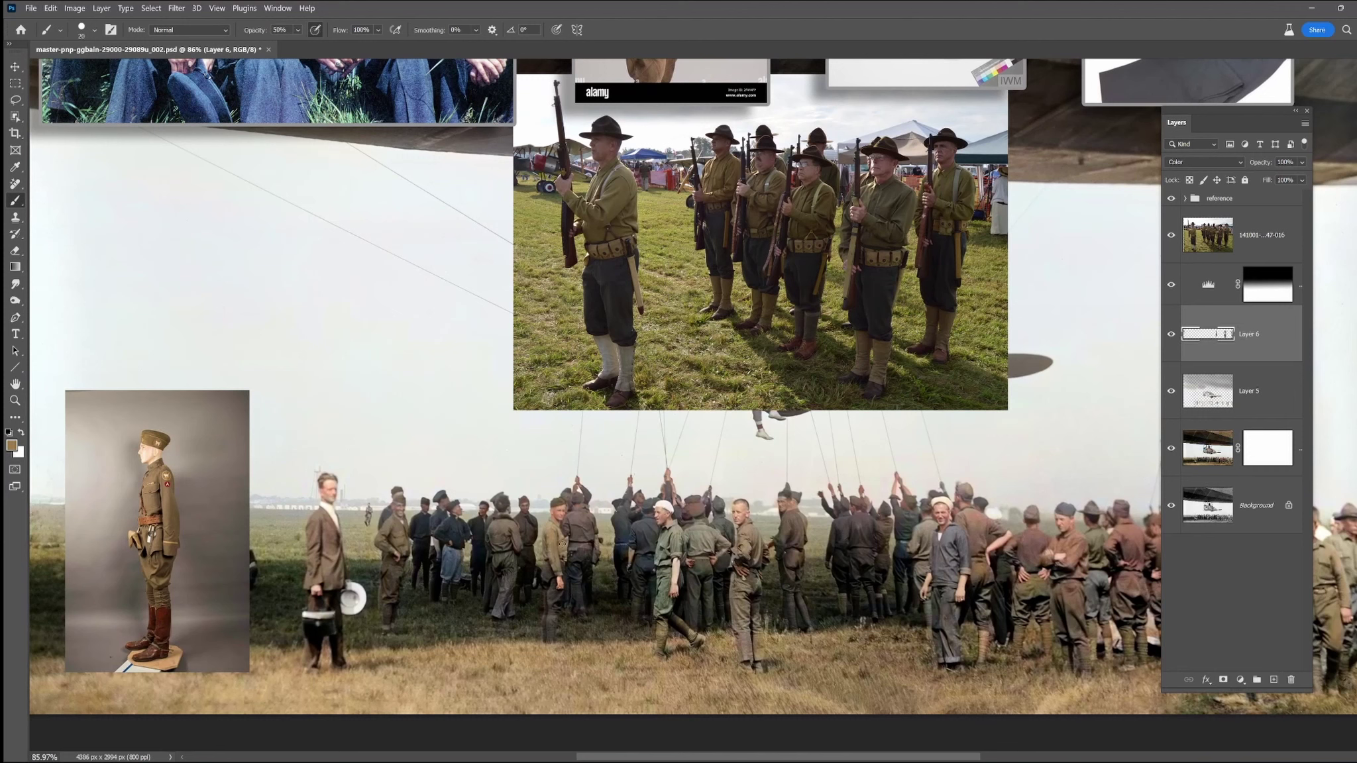
alt+click(586, 584)
drag(1079, 633, 999, 617)
- Raise the brush opacity and paint the uniforms of the arms-crossed soldier and the soldier near the suited man khaki
drag(300, 31, 319, 46)
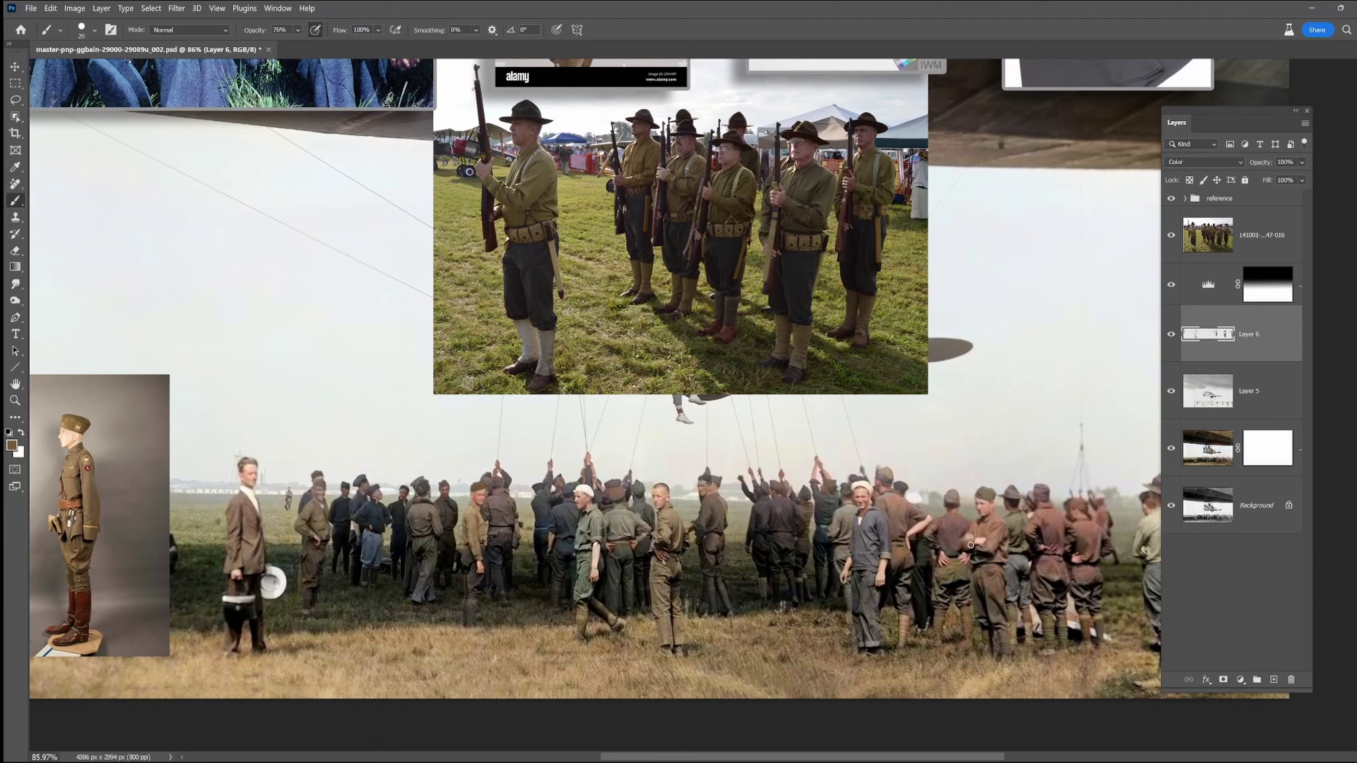
drag(982, 619, 1002, 633)
drag(319, 505, 314, 570)
drag(531, 248, 626, 289)
- Sample dark uniform tones from the crowd and recolor the reddish-brown uniforms of the soldiers standing with their backs turned
alt+click(472, 534)
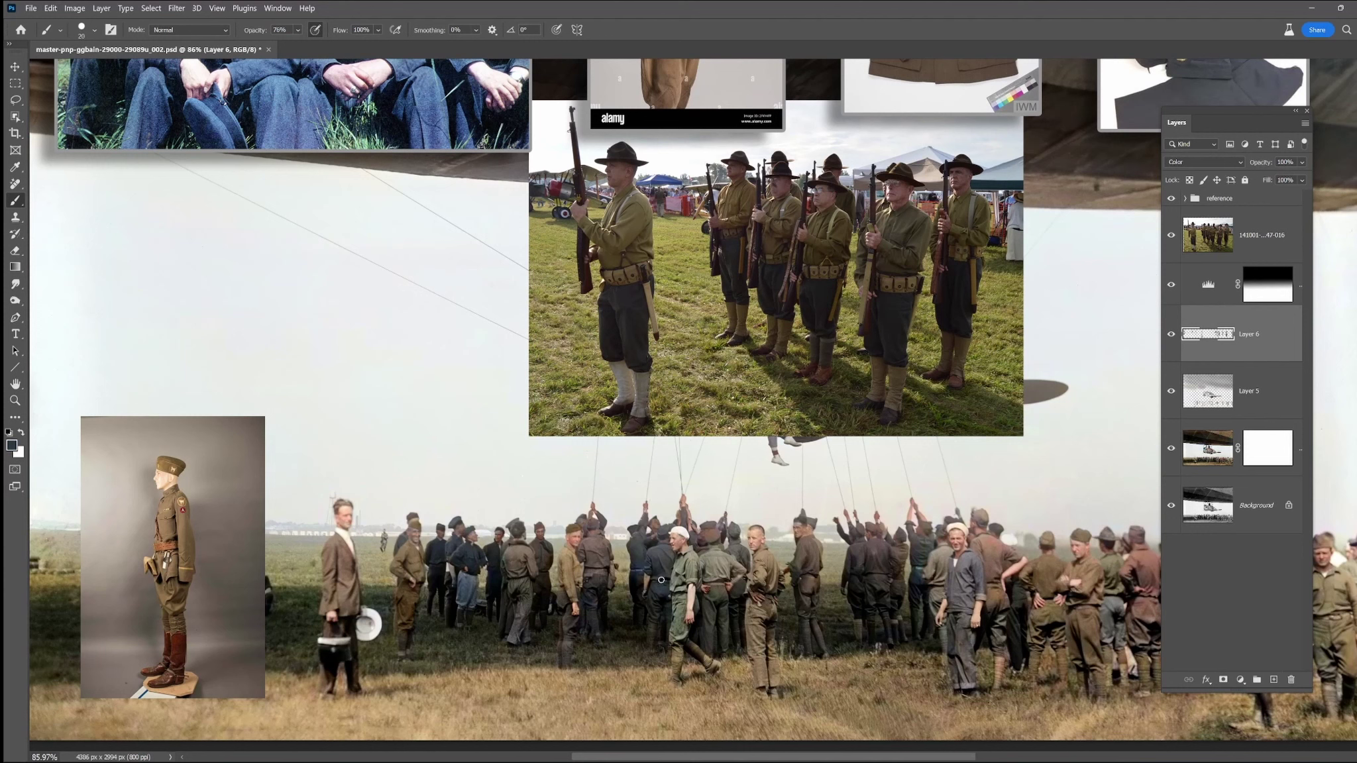
alt+click(736, 591)
alt+click(902, 558)
scroll(837, 550, right, 5)
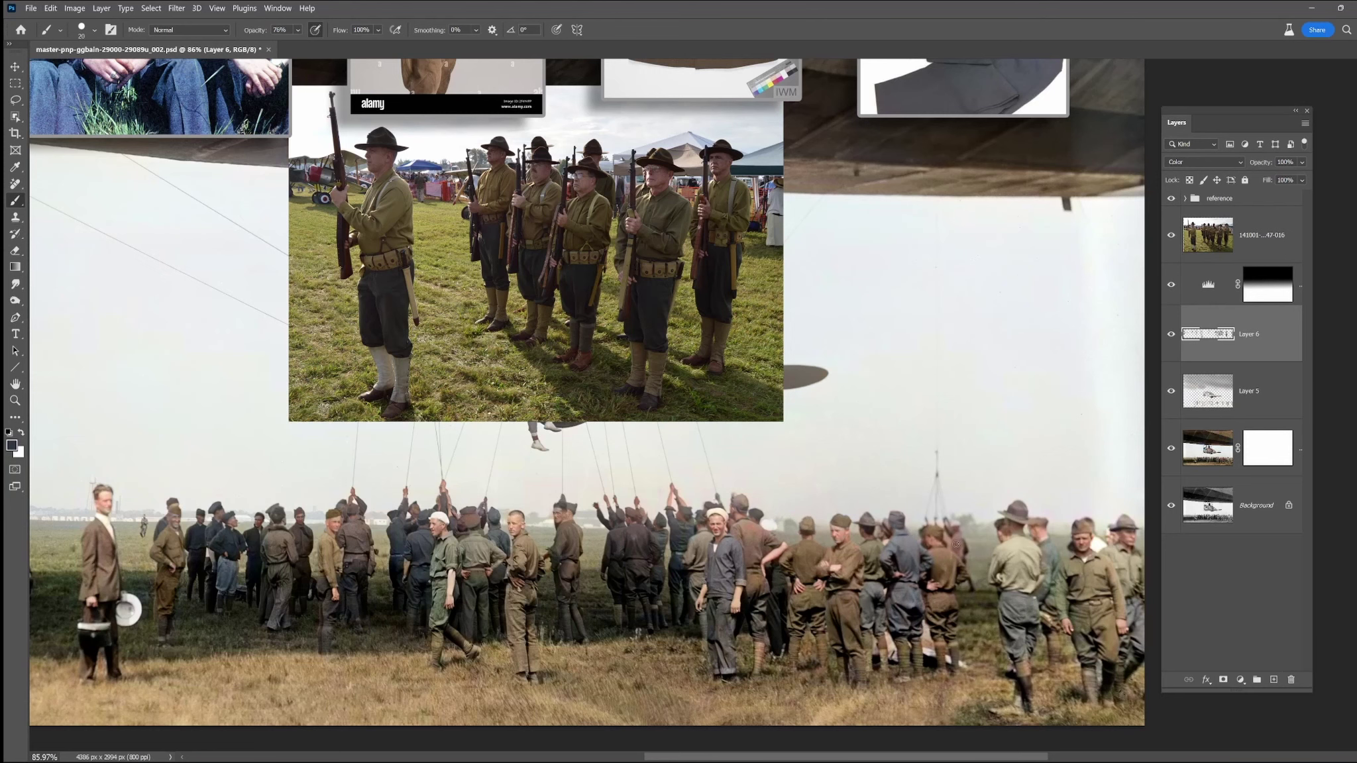
scroll(999, 606, down, 2)
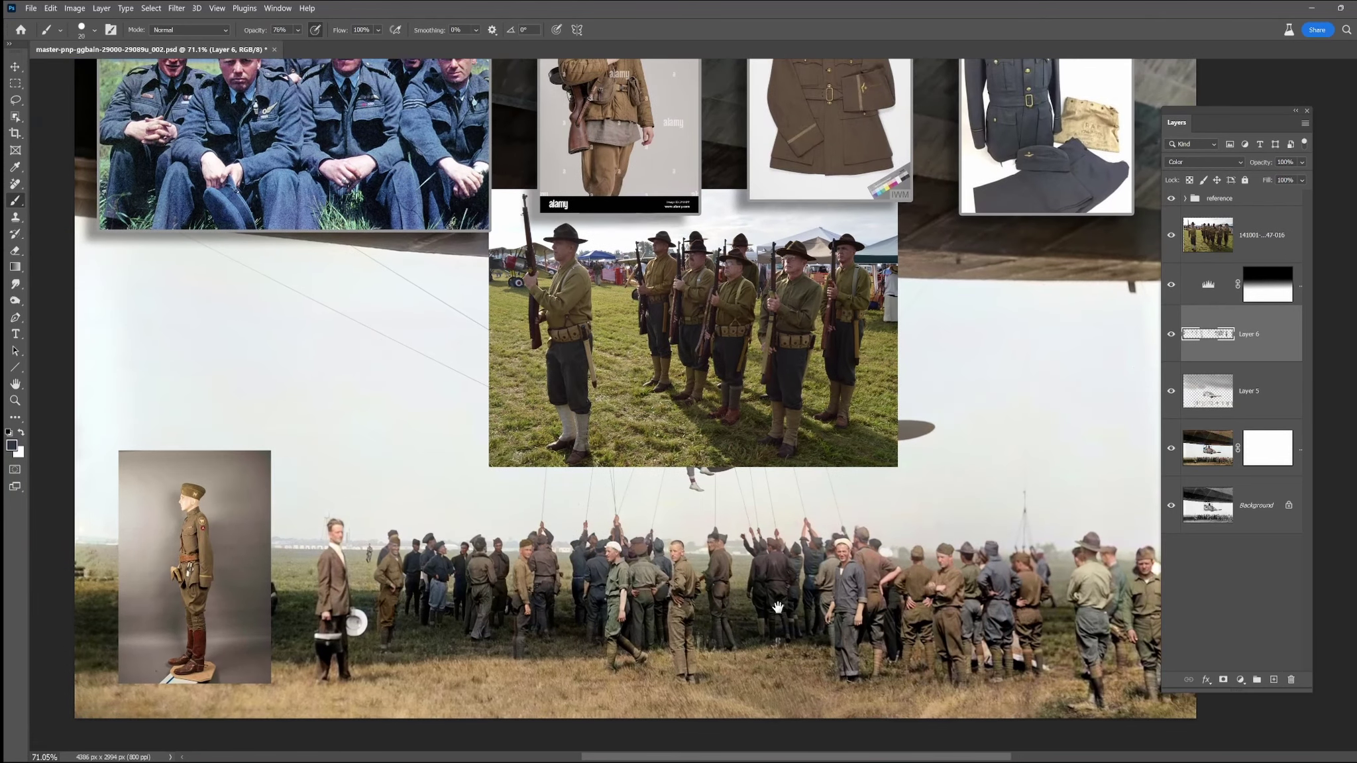
drag(690, 331, 773, 409)
scroll(742, 512, down, 2)
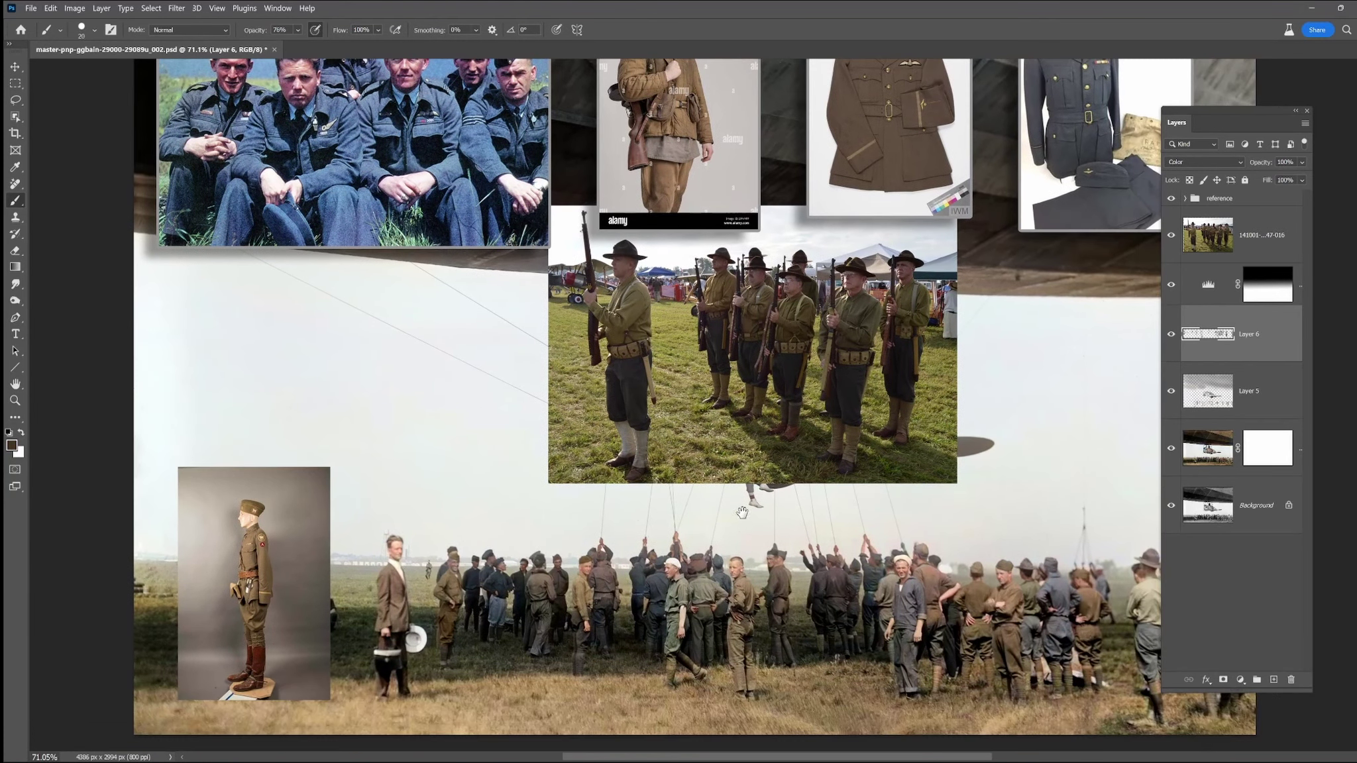
- Sample nearby uniform tones and recolor the reddish-brown soldier and the boots beside the wide-brimmed-hat soldier
drag(990, 665, 989, 679)
scroll(640, 672, down, 3)
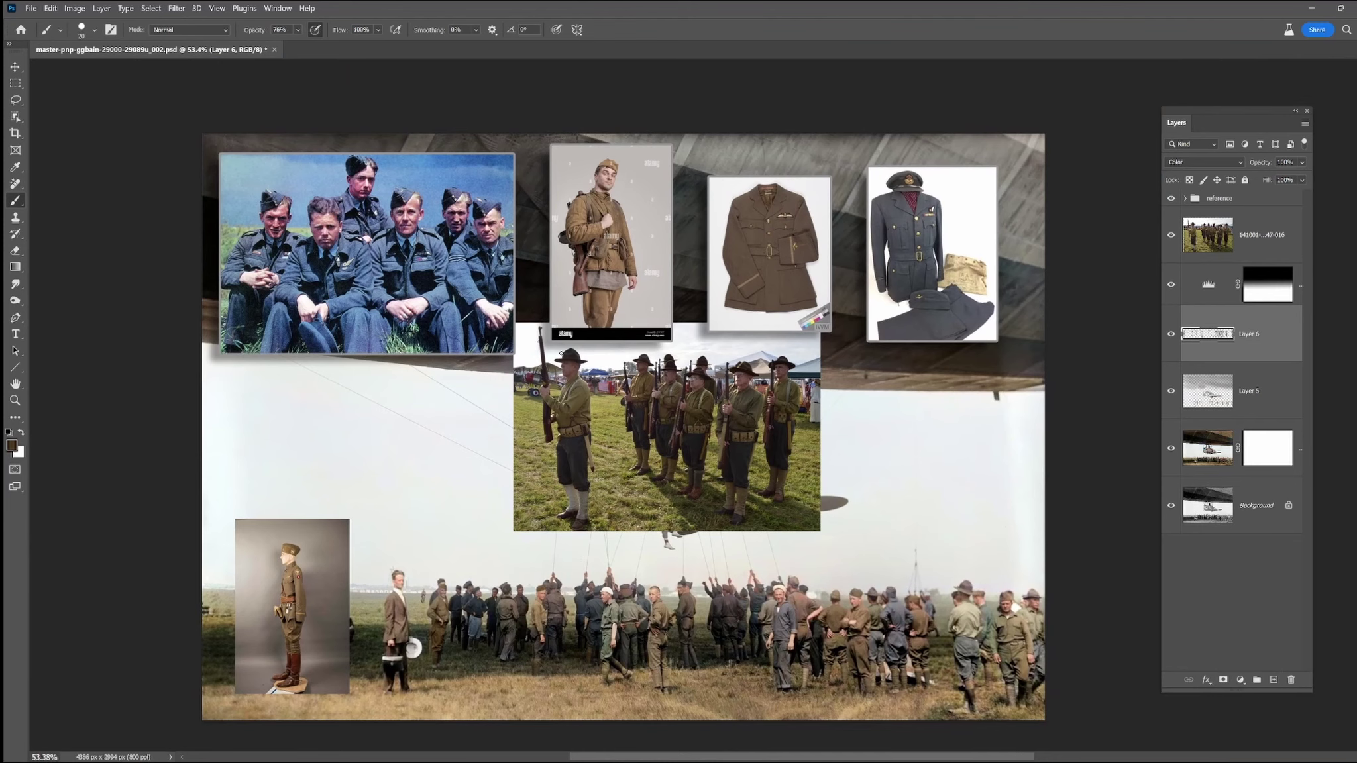
scroll(1014, 600, up, 10)
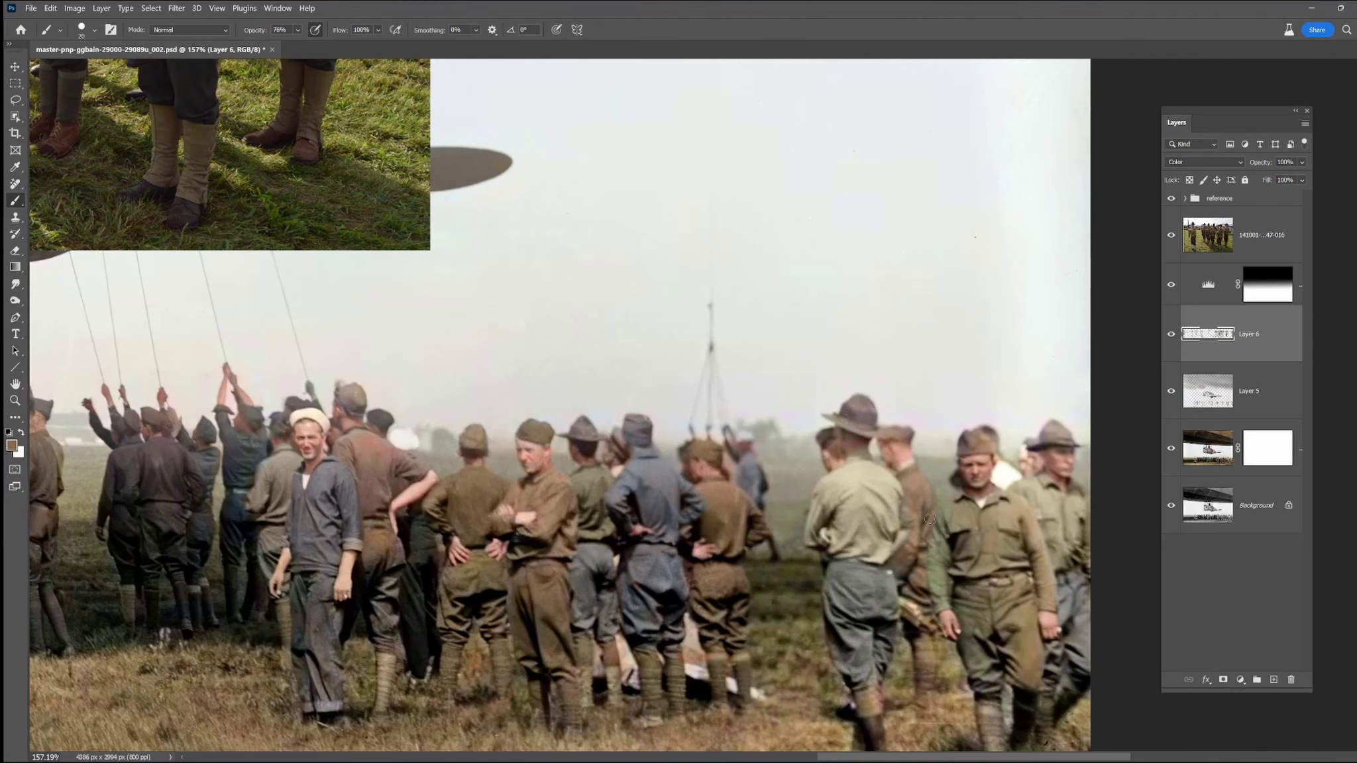
alt+click(883, 547)
alt+click(883, 567)
drag(856, 736, 821, 637)
scroll(822, 637, down, 6)
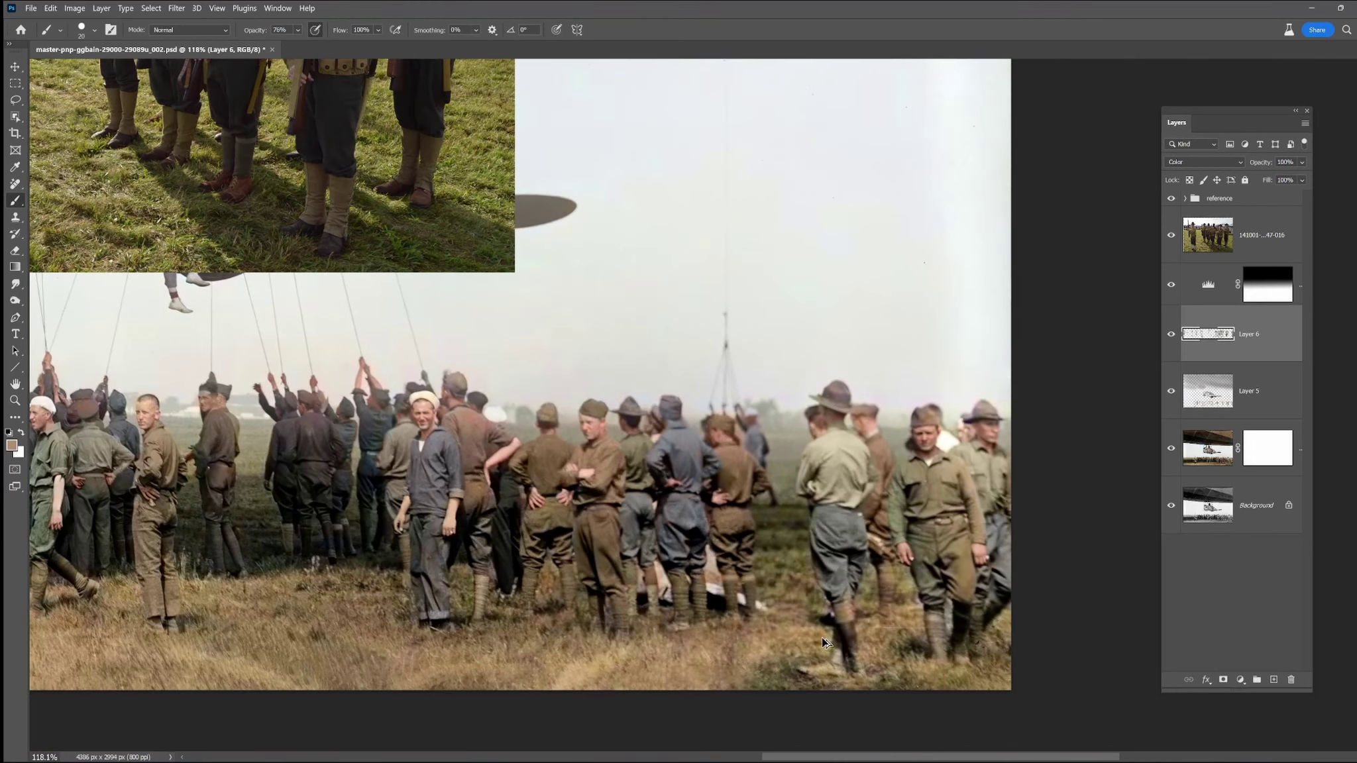
- Move the marching soldiers photo into the reference group, hide the group, and view the whole colorized image
drag(385, 514, 675, 537)
scroll(675, 538, down, 5)
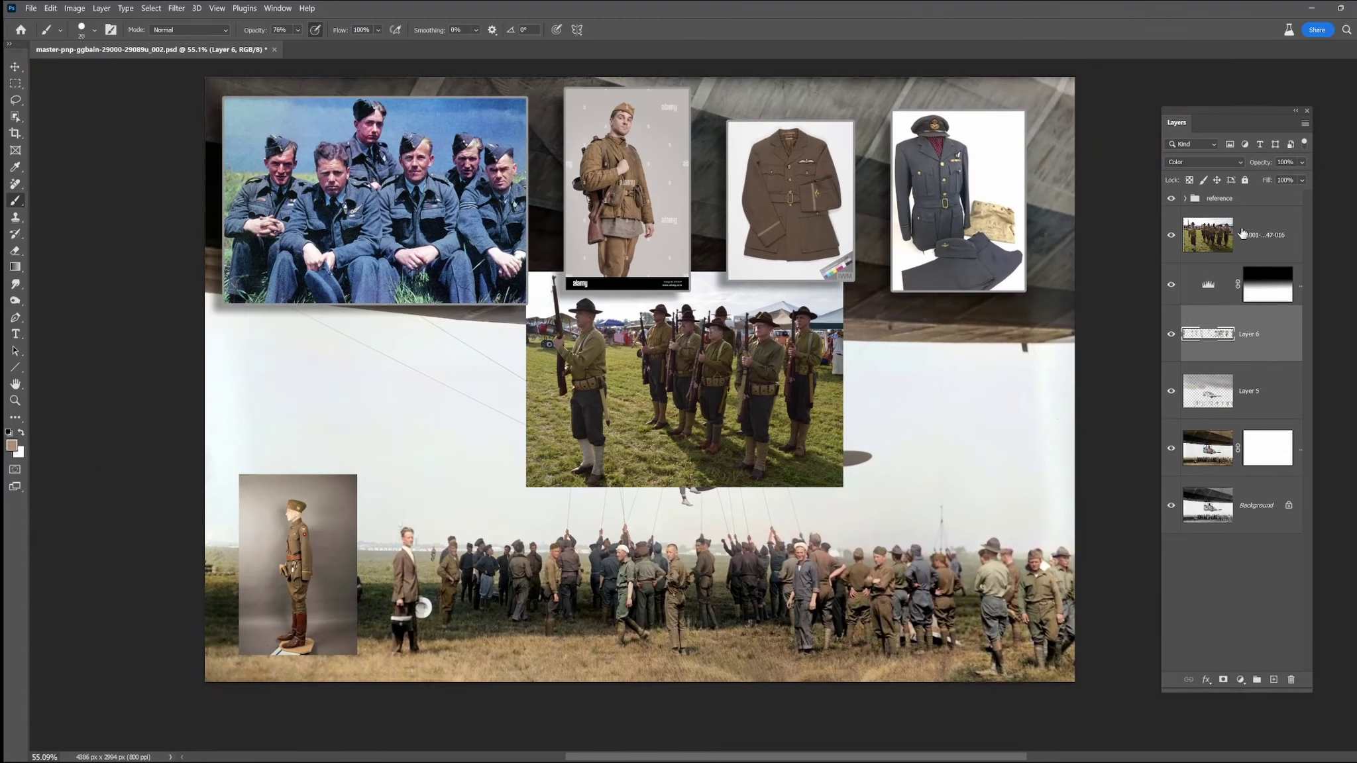
drag(1226, 234, 1221, 201)
click(1171, 198)
scroll(796, 558, up, 1)
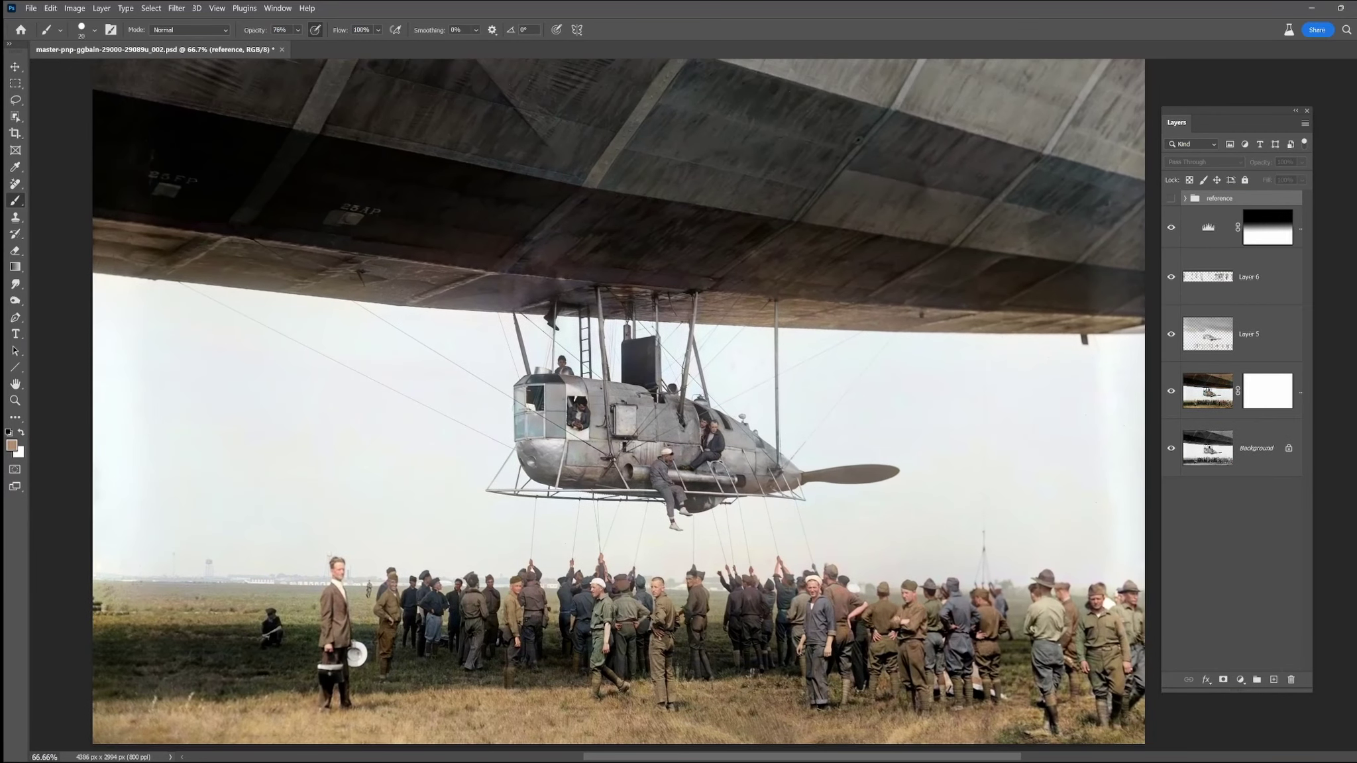